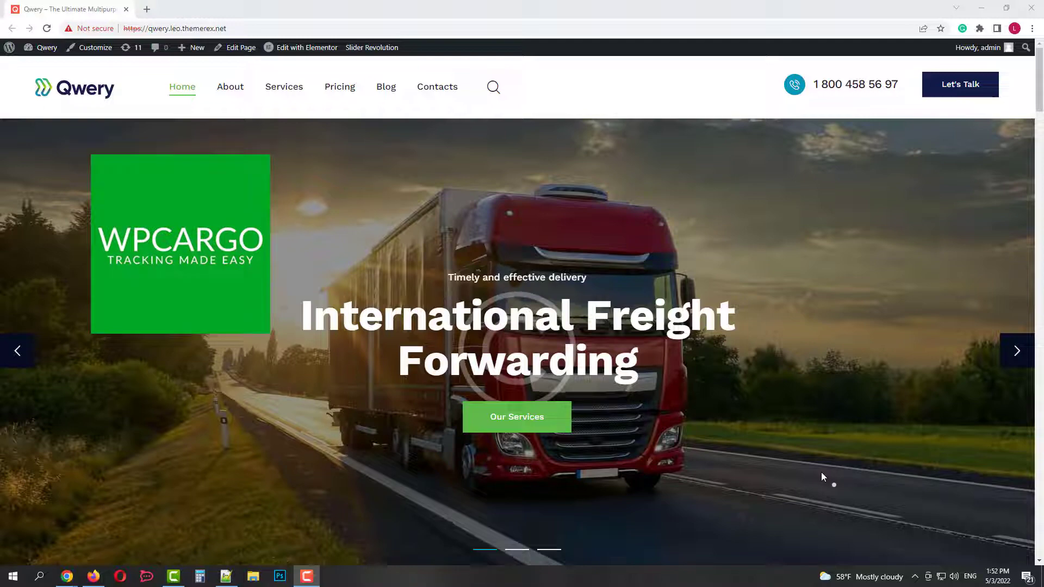
# Browse the home page, advancing the hero slider twice, scrolling to the bottom and returning to top.
pyautogui.scroll(-2, 871, 451)
pyautogui.click(1018, 243)
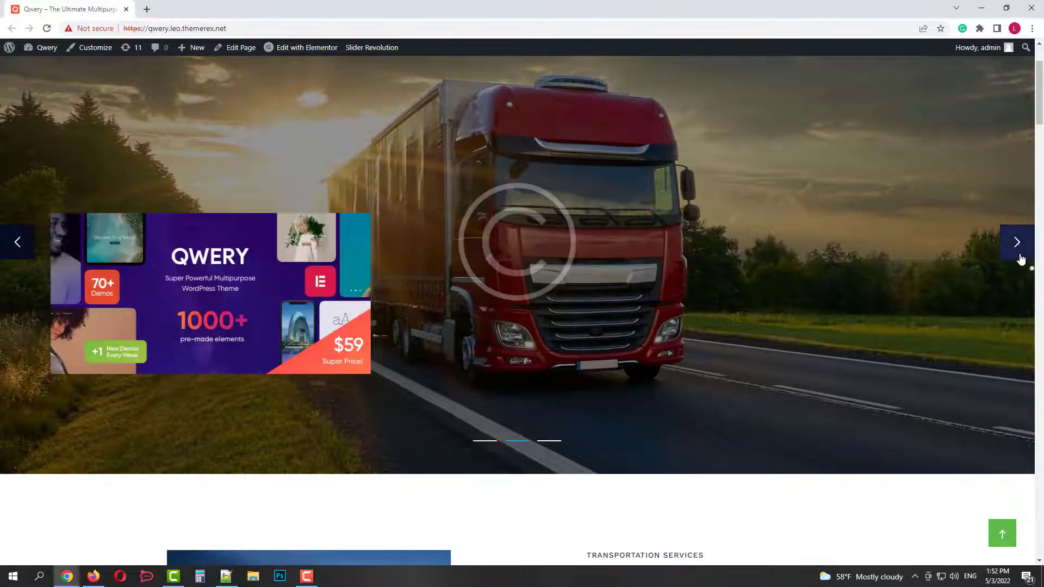
pyautogui.click(1017, 243)
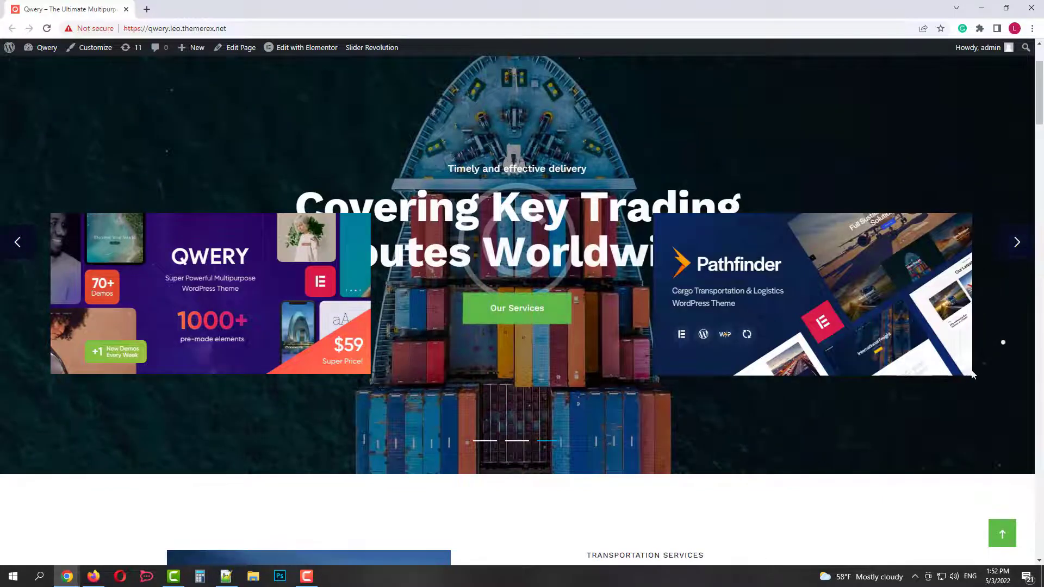
pyautogui.scroll(-12, 971, 375)
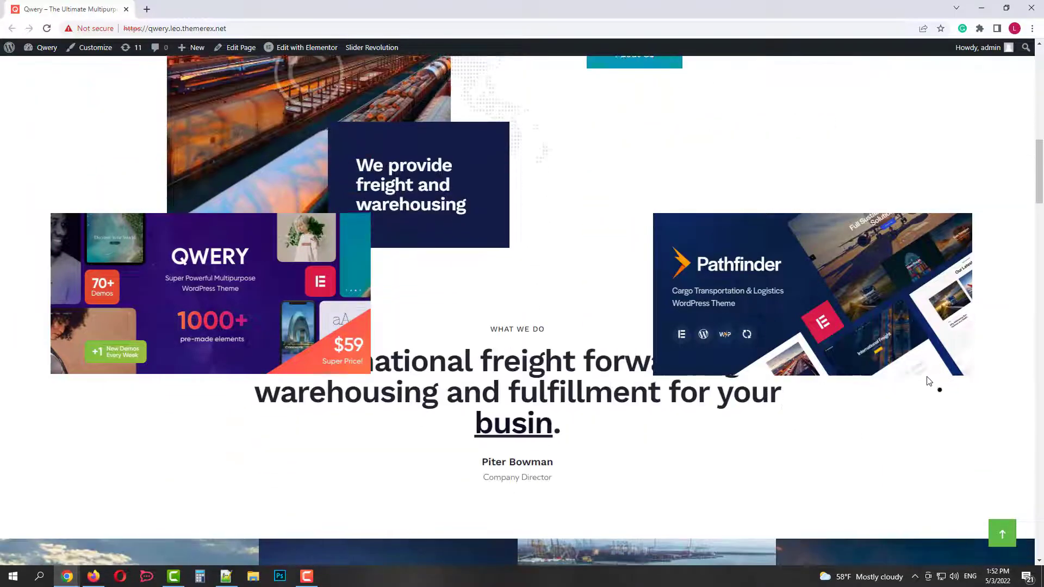
pyautogui.scroll(-3, 927, 378)
pyautogui.scroll(-3, 925, 381)
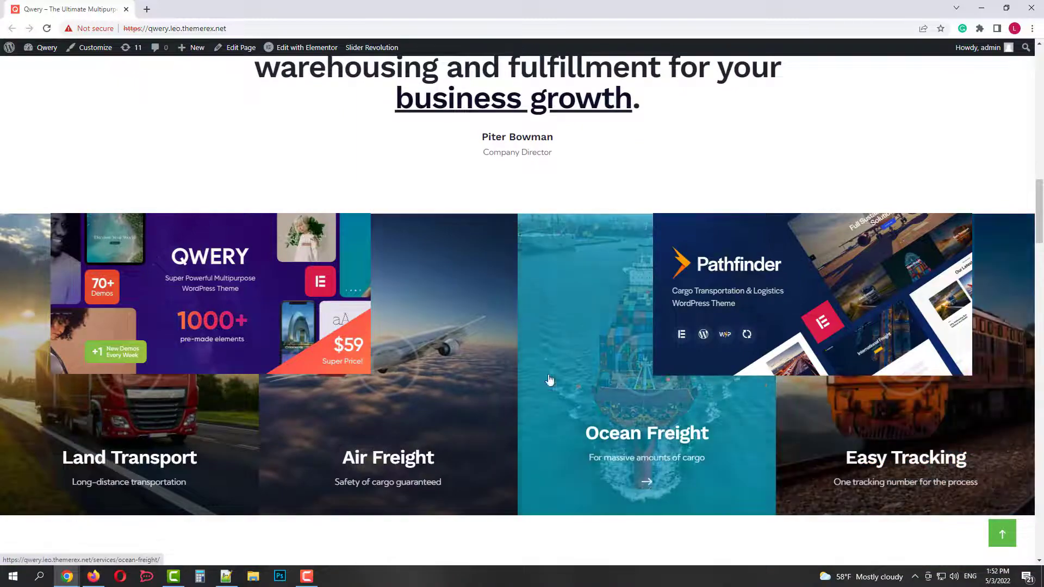
pyautogui.scroll(-11, 503, 385)
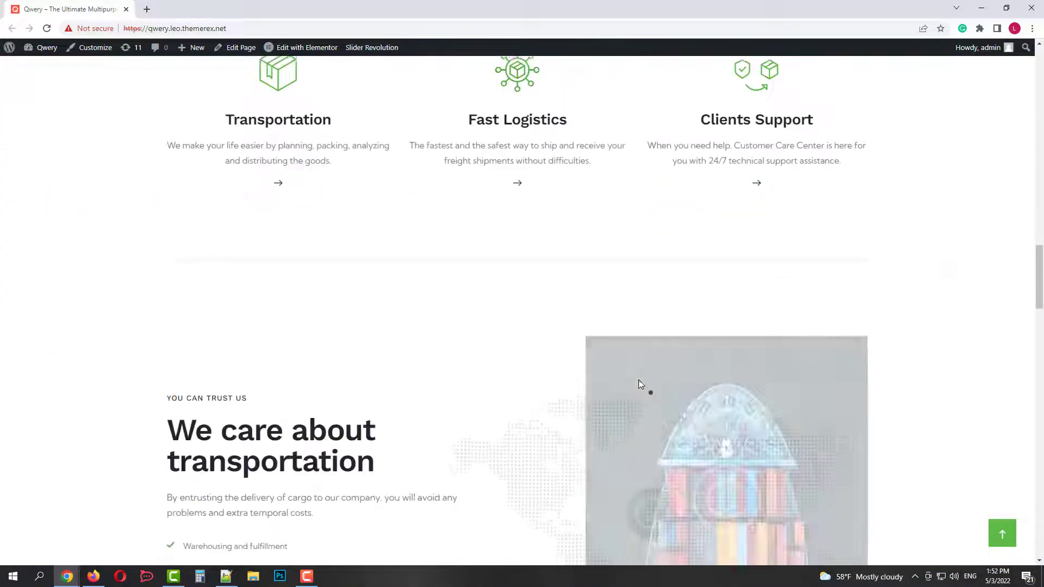
pyautogui.scroll(-3, 652, 382)
pyautogui.scroll(-8, 816, 418)
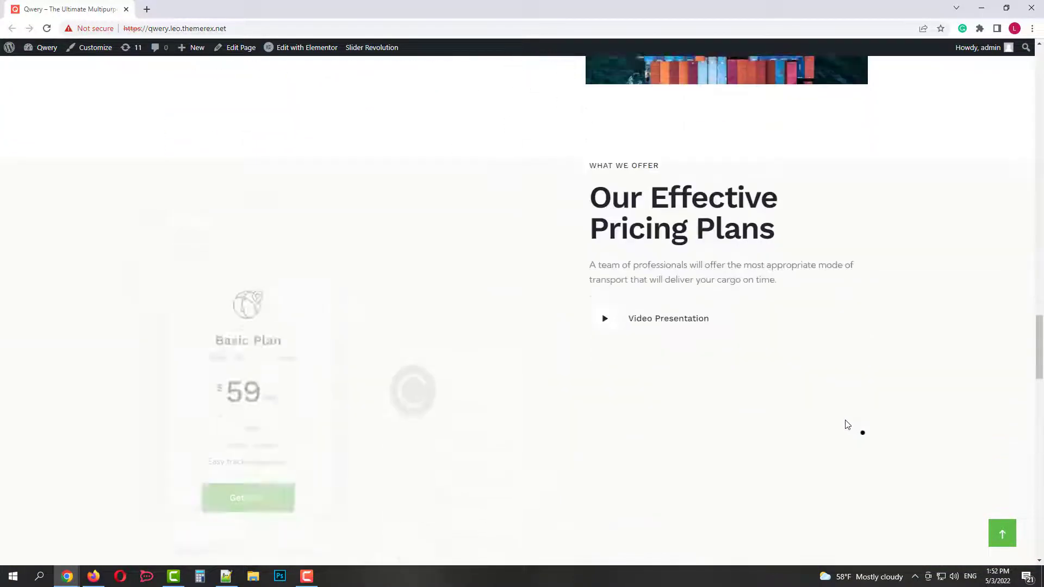
pyautogui.scroll(-10, 843, 422)
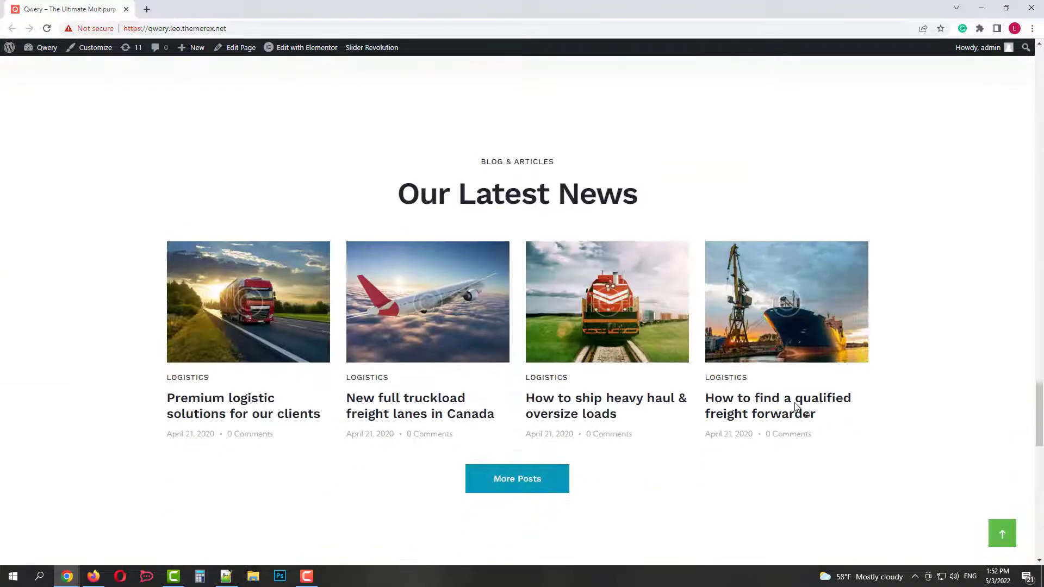
pyautogui.scroll(-10, 795, 407)
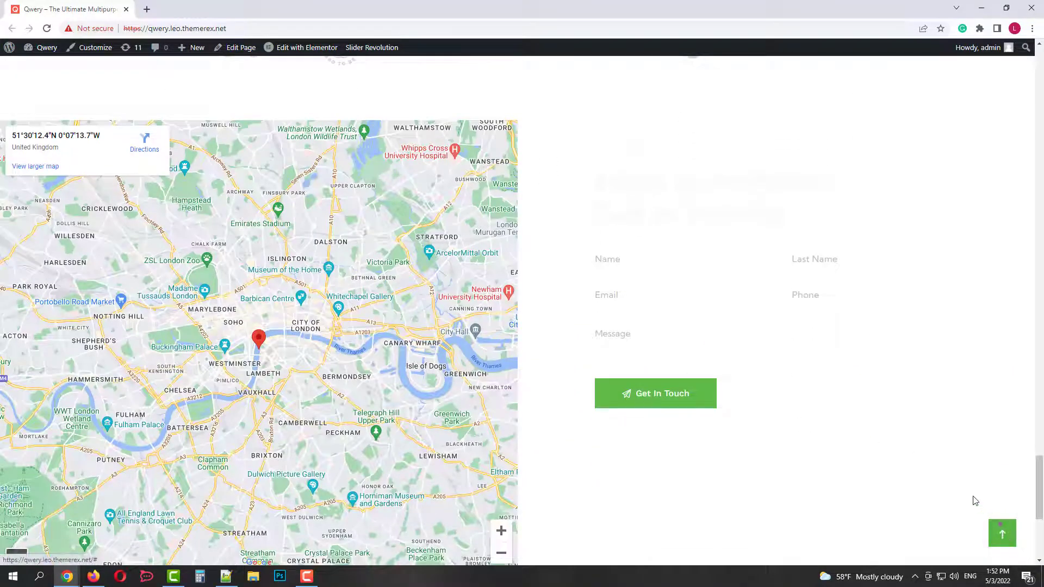
pyautogui.scroll(-2, 974, 499)
pyautogui.click(1002, 538)
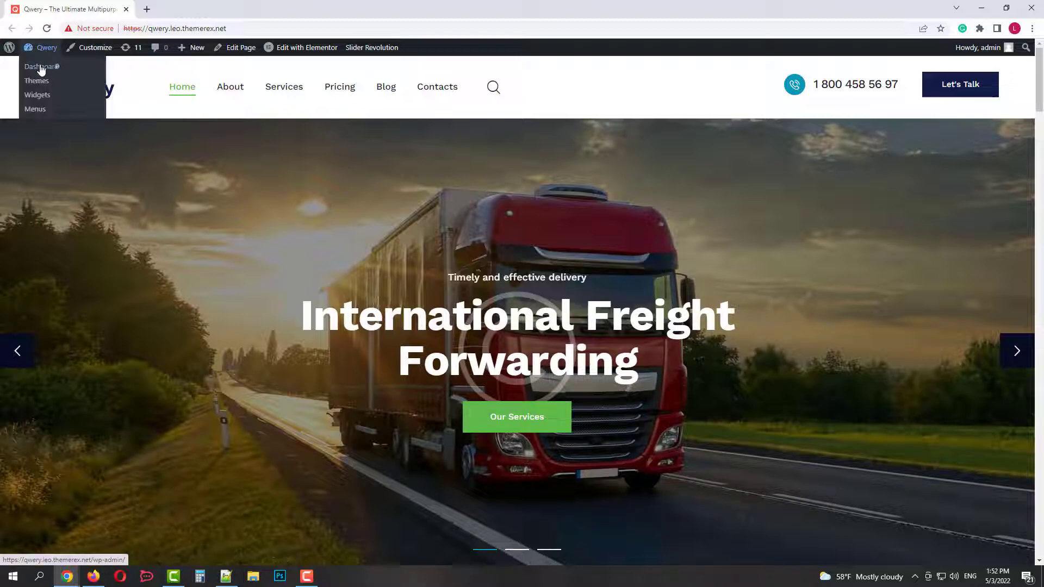
# From the dashboard, search the plugin directory for 'wpcargo'.
pyautogui.click(35, 65)
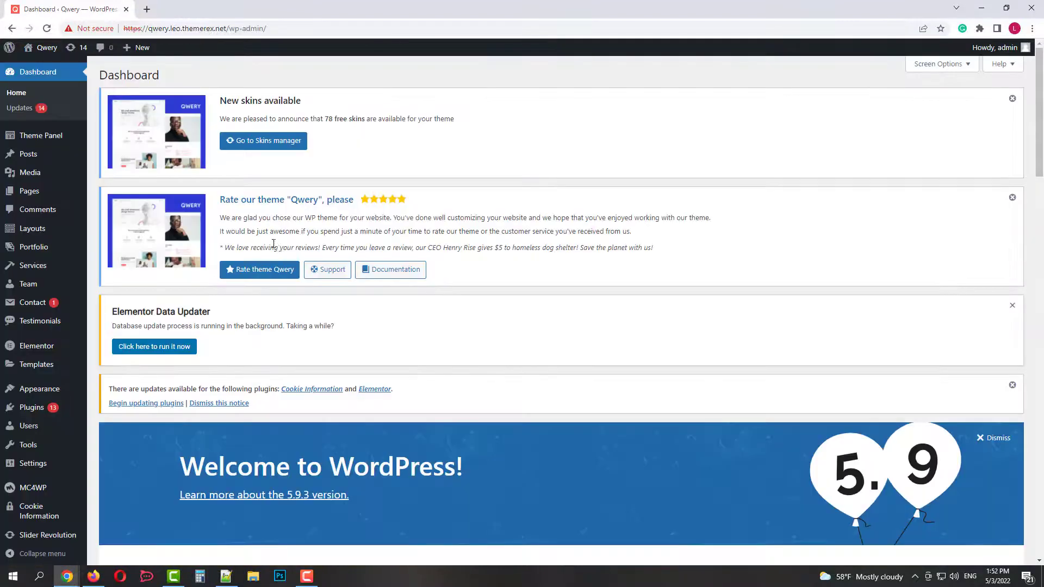
pyautogui.moveTo(55, 410)
pyautogui.click(116, 428)
pyautogui.click(883, 247)
pyautogui.write('wpcargo')
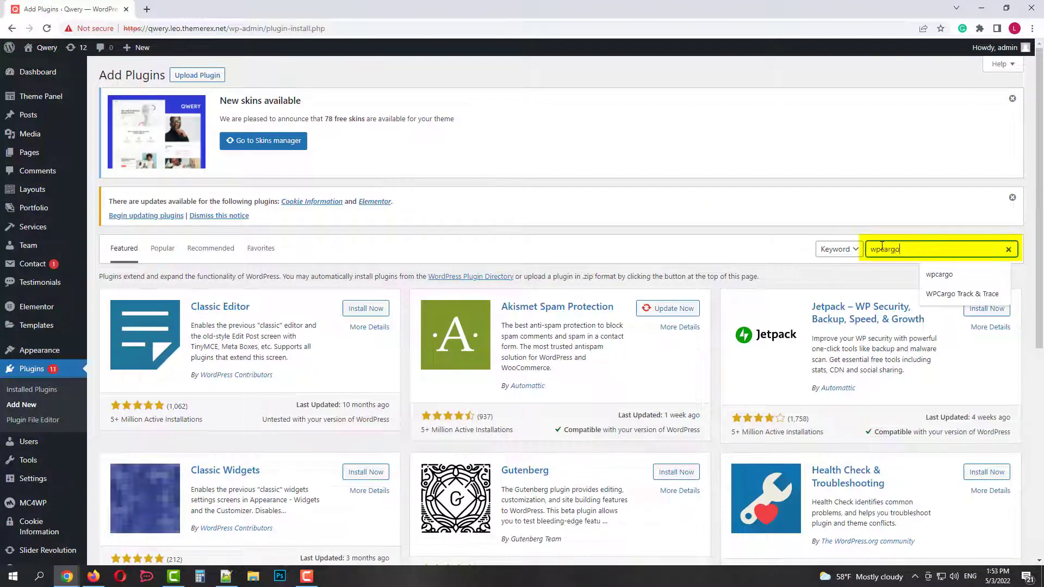
pyautogui.press('Return')
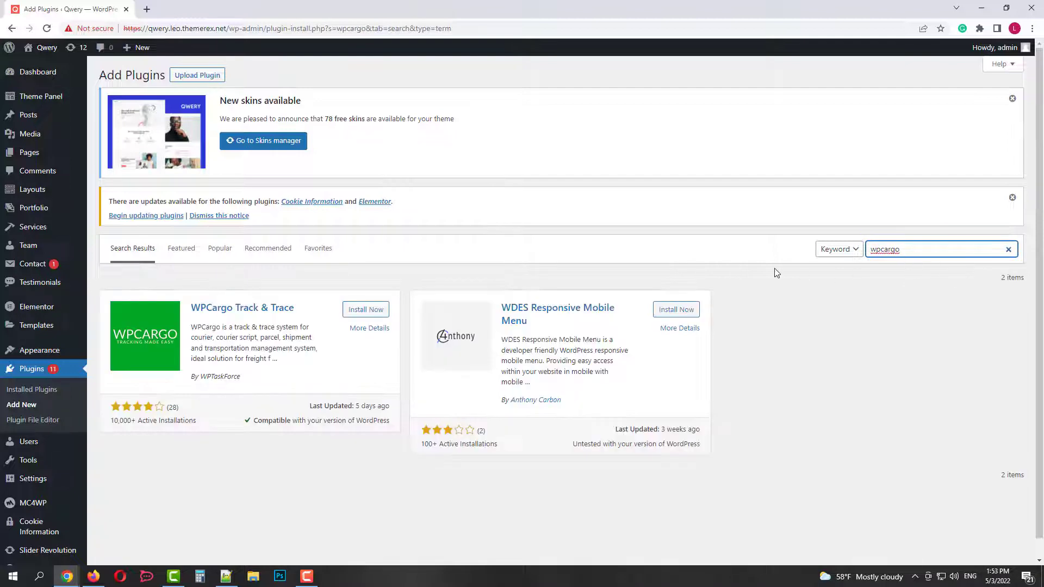
# Install and activate the WPCargo Track & Trace plugin.
pyautogui.click(365, 309)
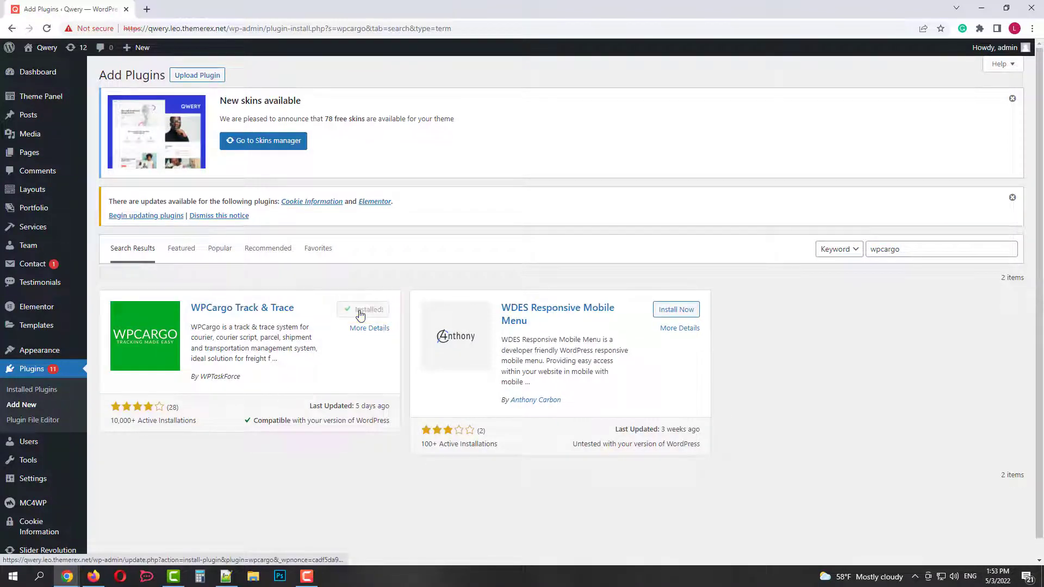
pyautogui.click(360, 311)
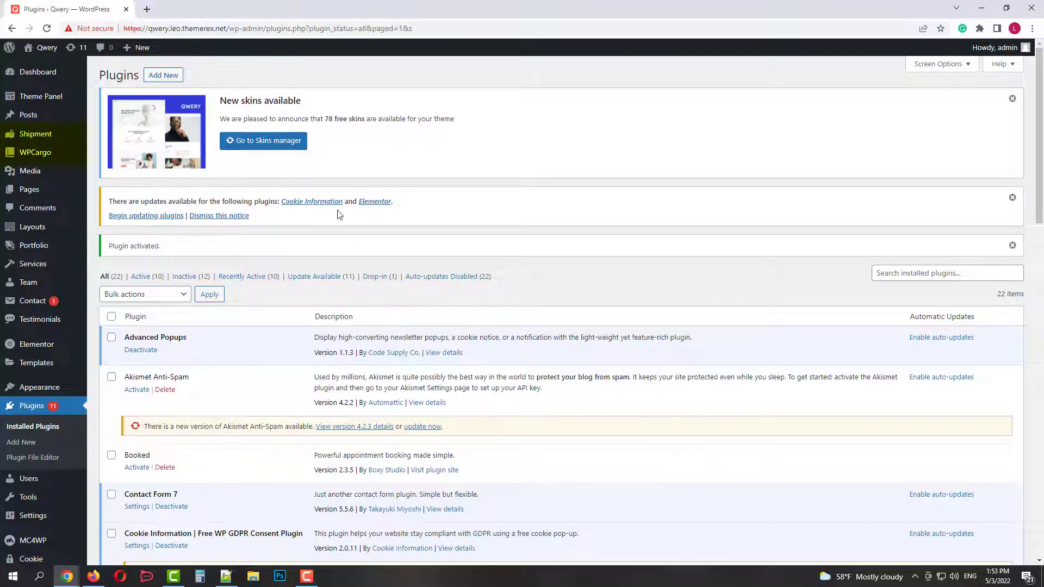
pyautogui.moveTo(49, 138)
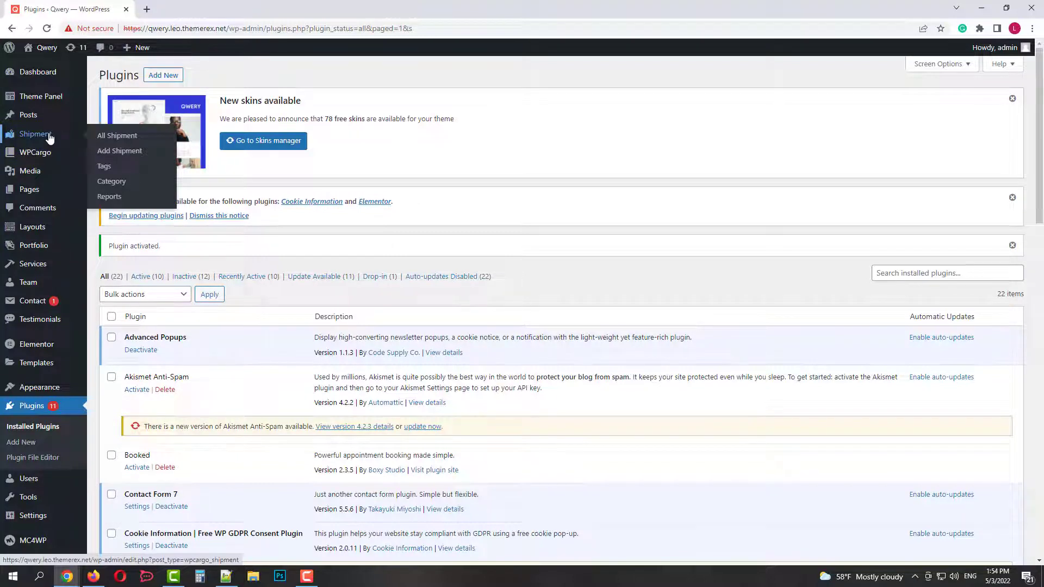
pyautogui.moveTo(46, 157)
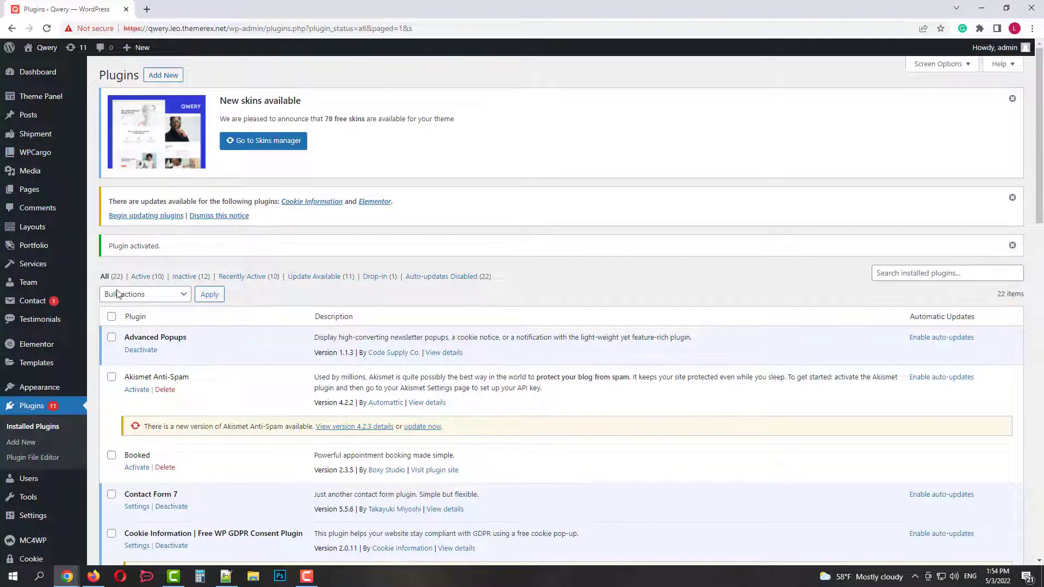
# Go to All Users and start adding a new user.
pyautogui.moveTo(38, 480)
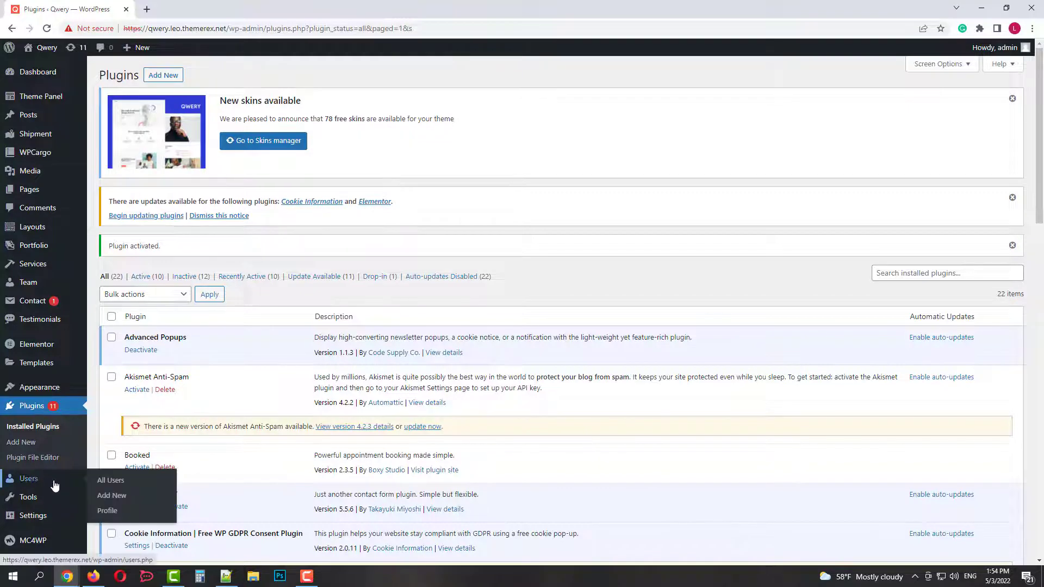
pyautogui.click(102, 482)
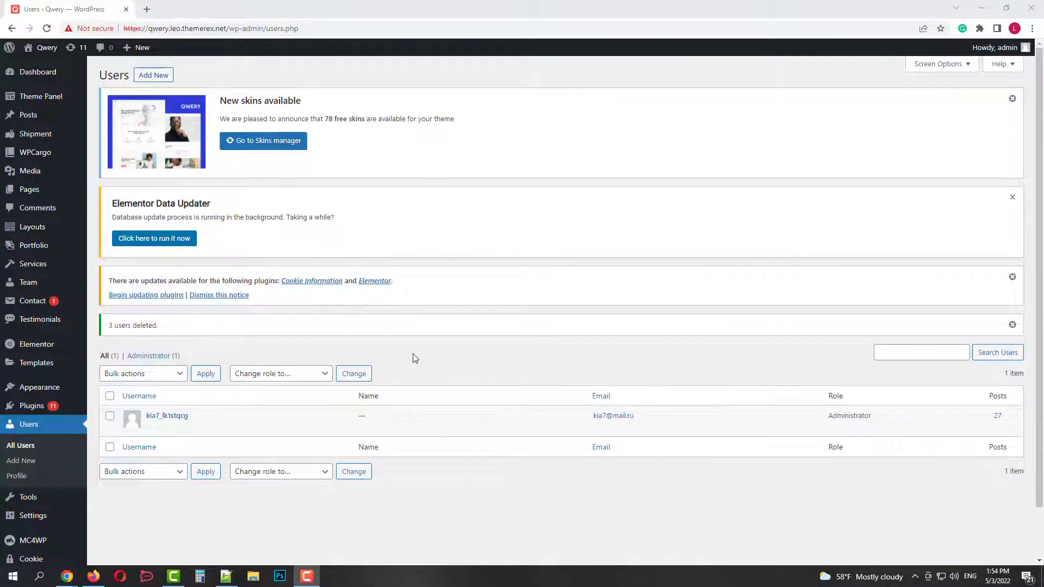
pyautogui.scroll(-1, 415, 357)
pyautogui.scroll(1, 414, 358)
pyautogui.click(154, 75)
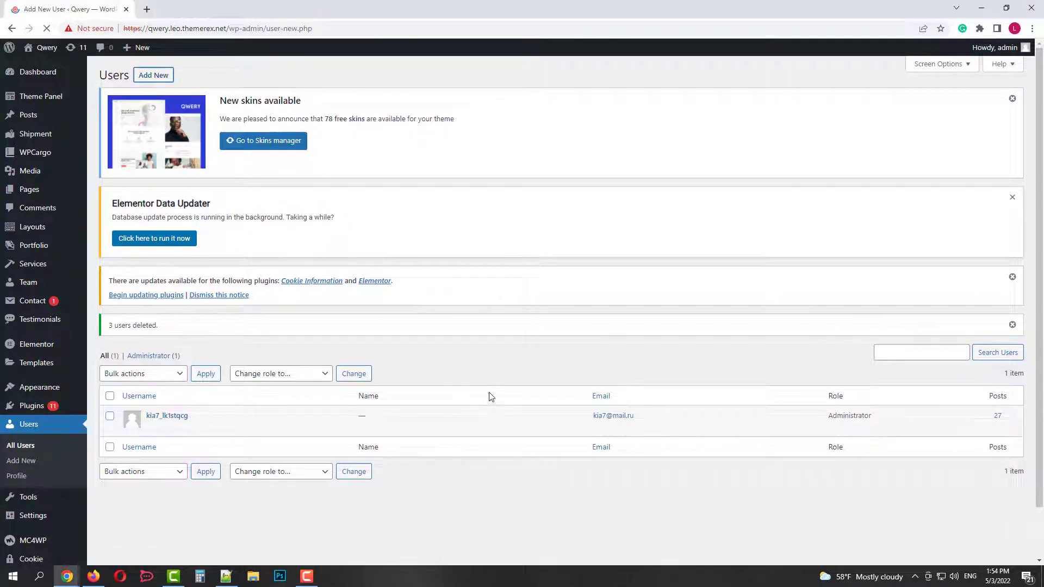
pyautogui.scroll(-1, 494, 408)
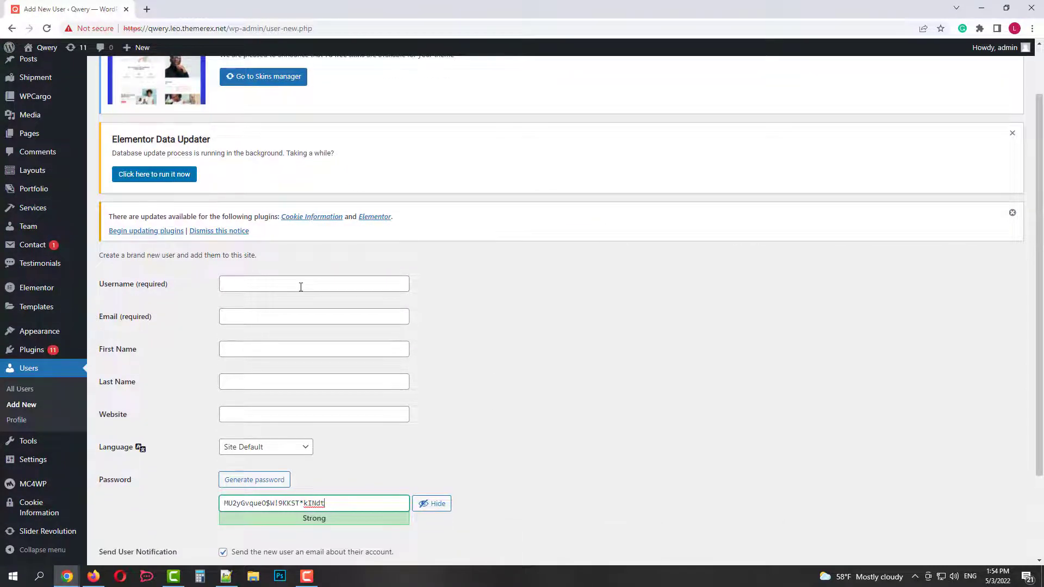
# Enter username 'user' plus the user's e-mail address, first name and last name.
pyautogui.click(301, 287)
pyautogui.write('user')
pyautogui.click(306, 315)
pyautogui.click(325, 365)
pyautogui.click(270, 349)
pyautogui.click(235, 377)
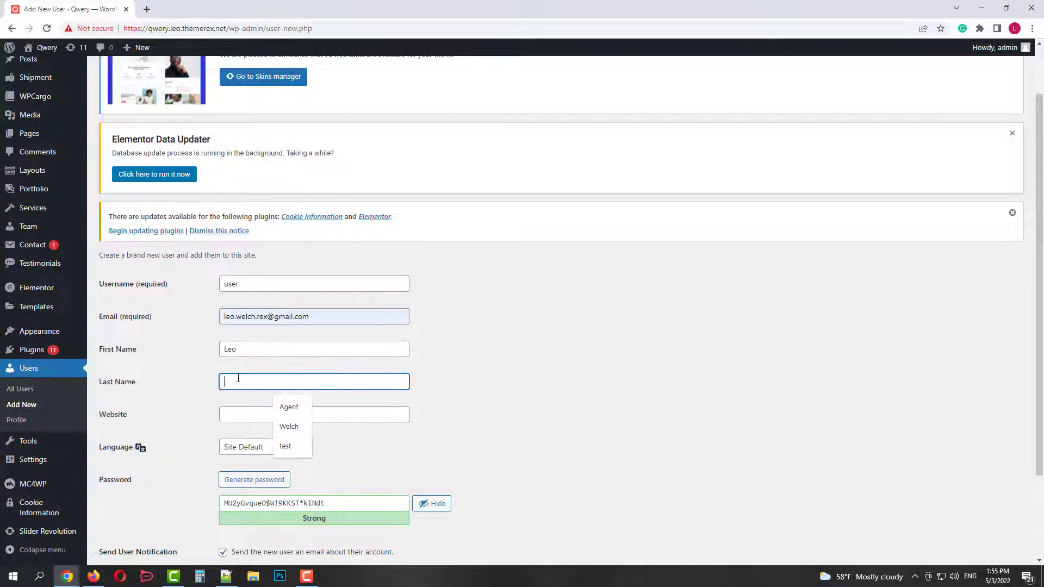
# Turn off the notification e-mail, assign the WPCargo Client role, and create the user.
pyautogui.scroll(-2, 516, 383)
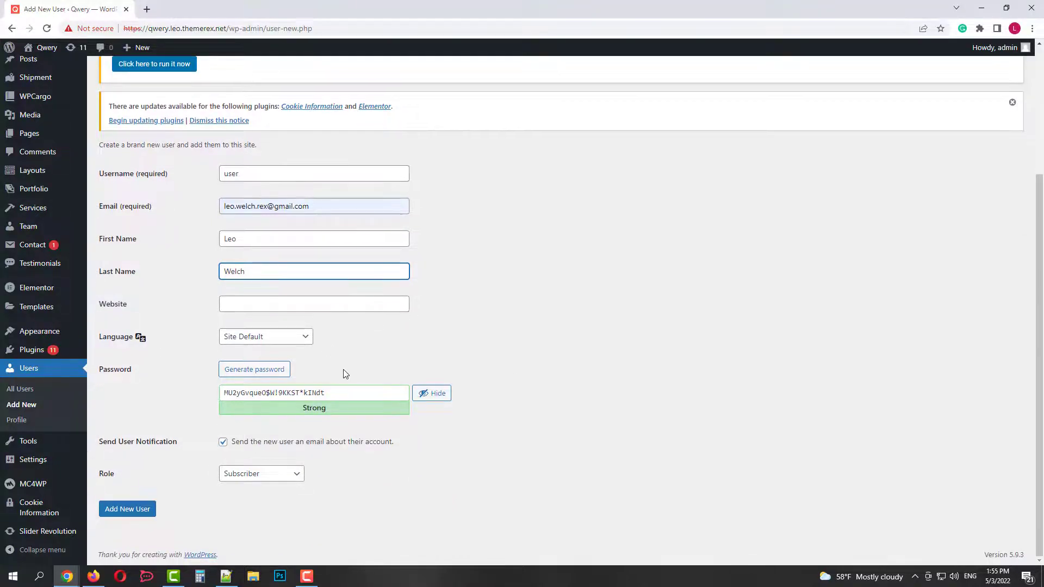
pyautogui.click(223, 441)
pyautogui.click(248, 473)
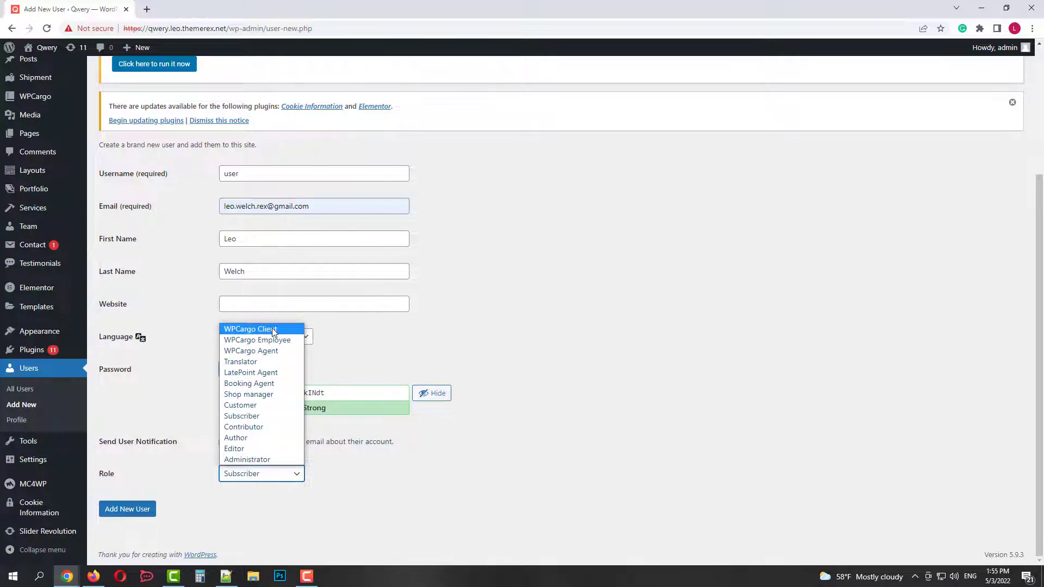
pyautogui.click(273, 332)
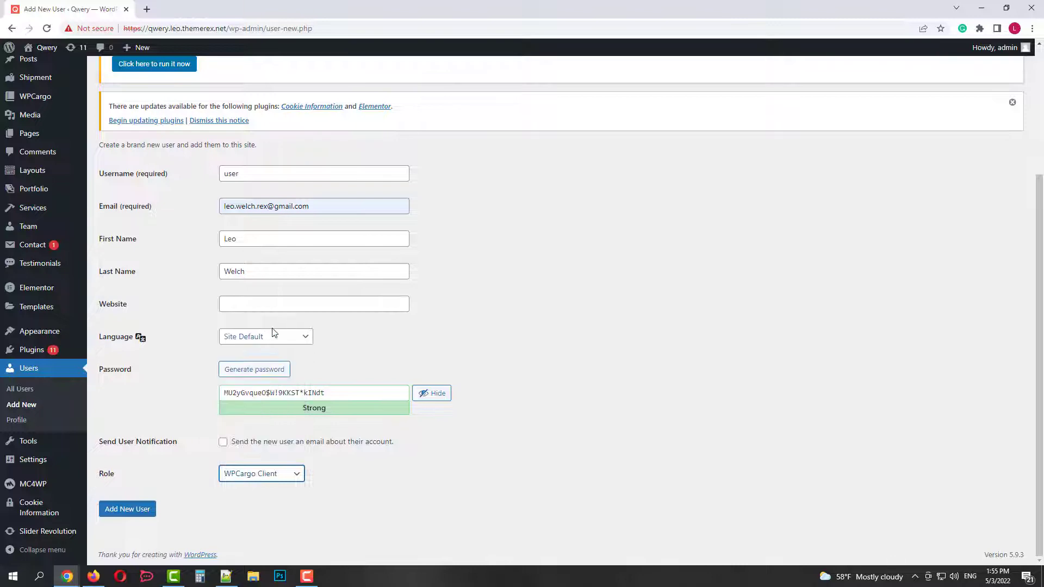
pyautogui.click(133, 513)
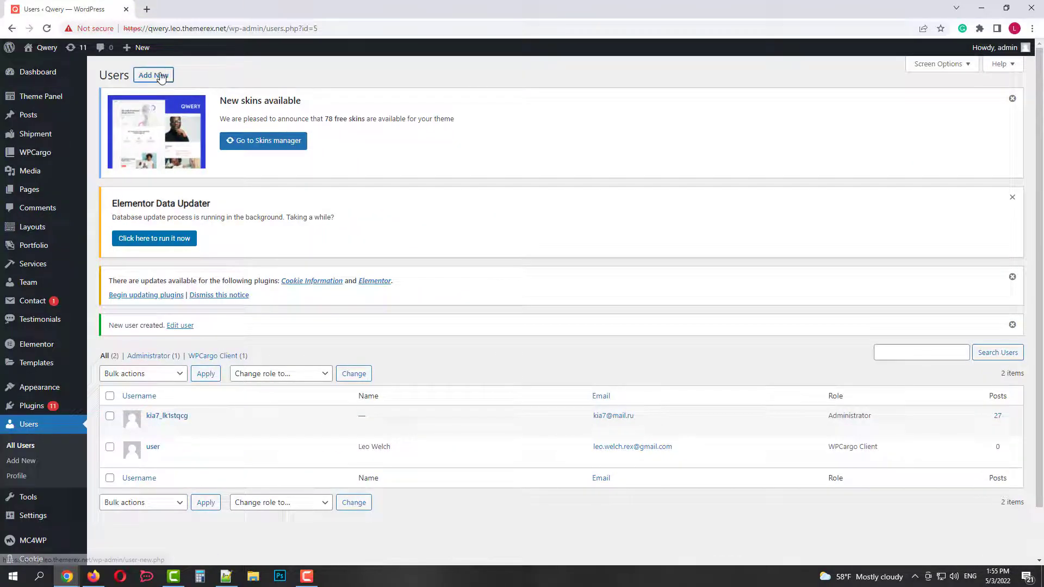
# Create user 'agent' with the agent's e-mail and the WPCargo Agent role.
pyautogui.click(161, 78)
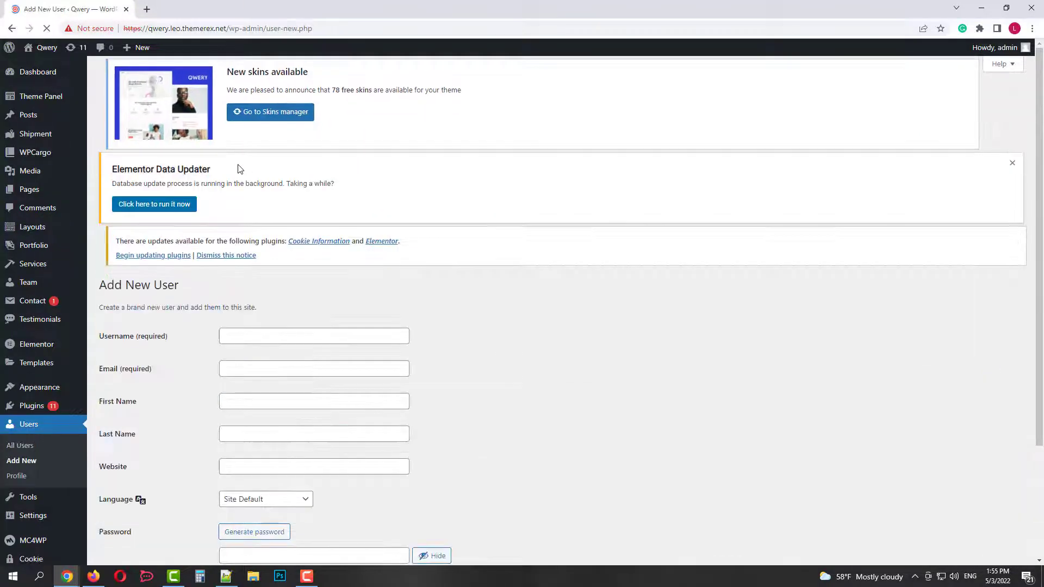
pyautogui.click(250, 341)
pyautogui.write('agent')
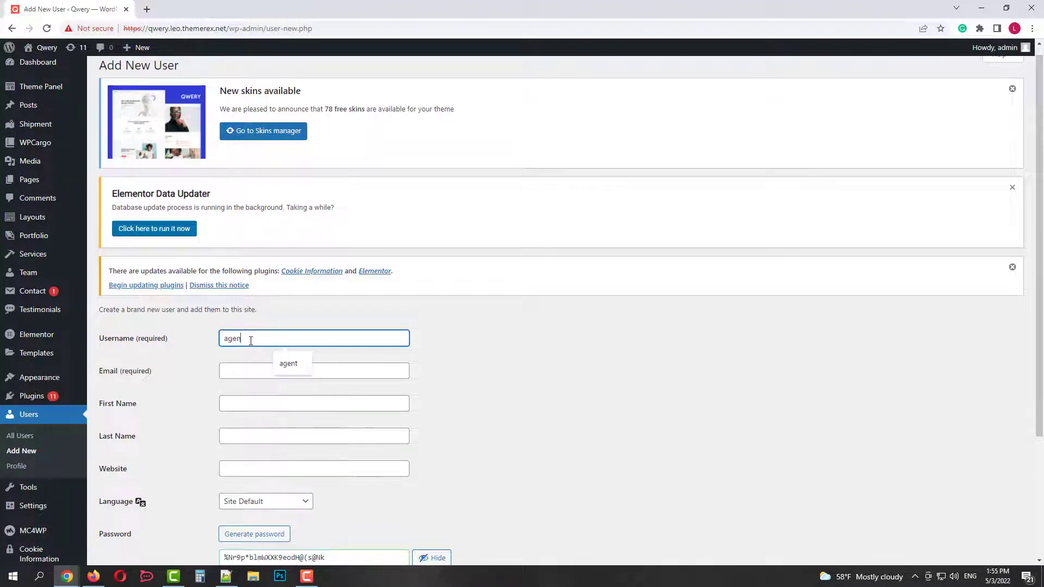
pyautogui.click(251, 369)
pyautogui.write('ag')
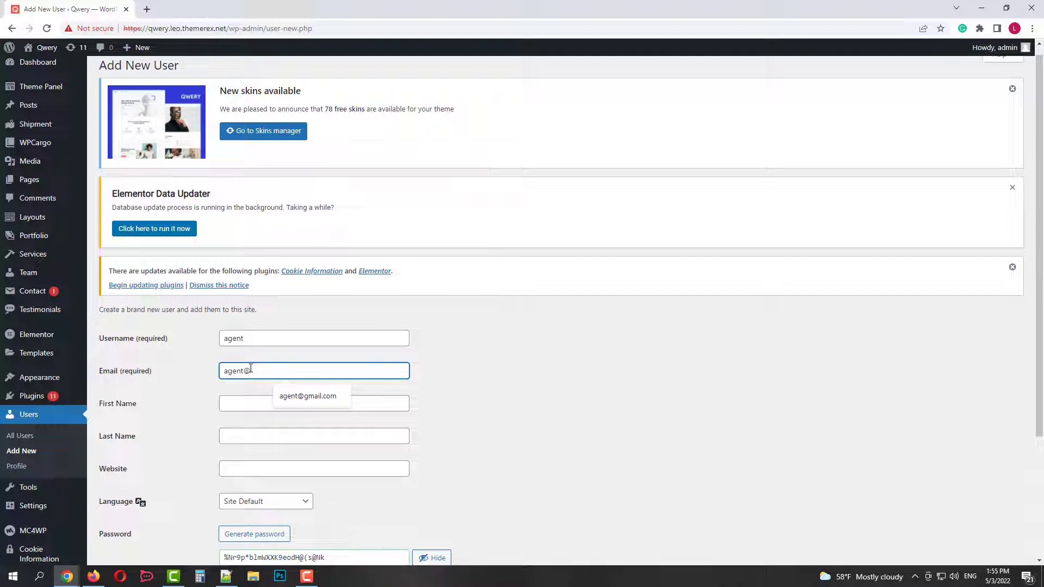
pyautogui.write('ent@')
pyautogui.press('Down')
pyautogui.press('Return')
pyautogui.scroll(-3, 267, 374)
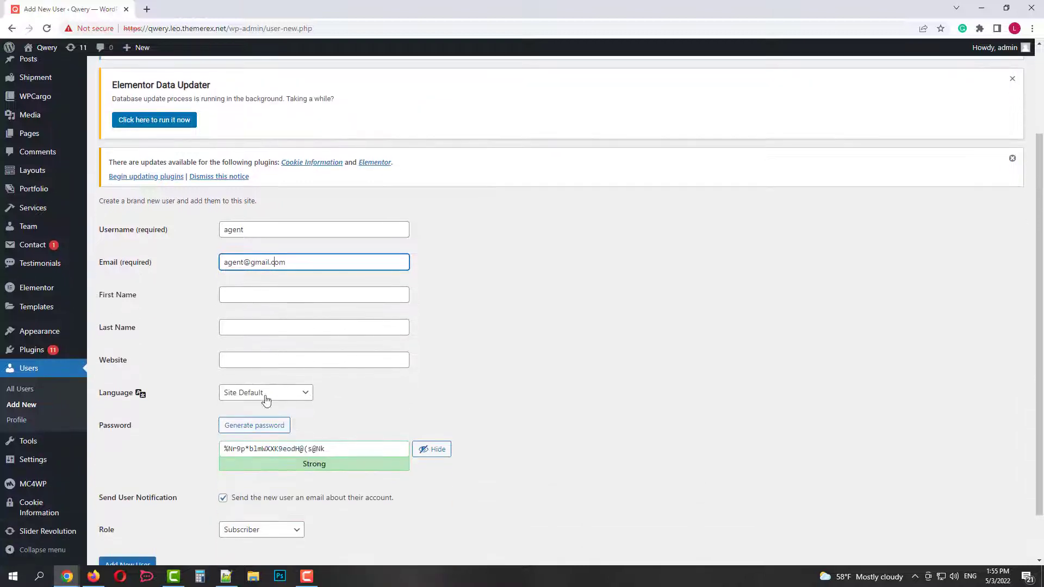
pyautogui.click(223, 443)
pyautogui.click(261, 474)
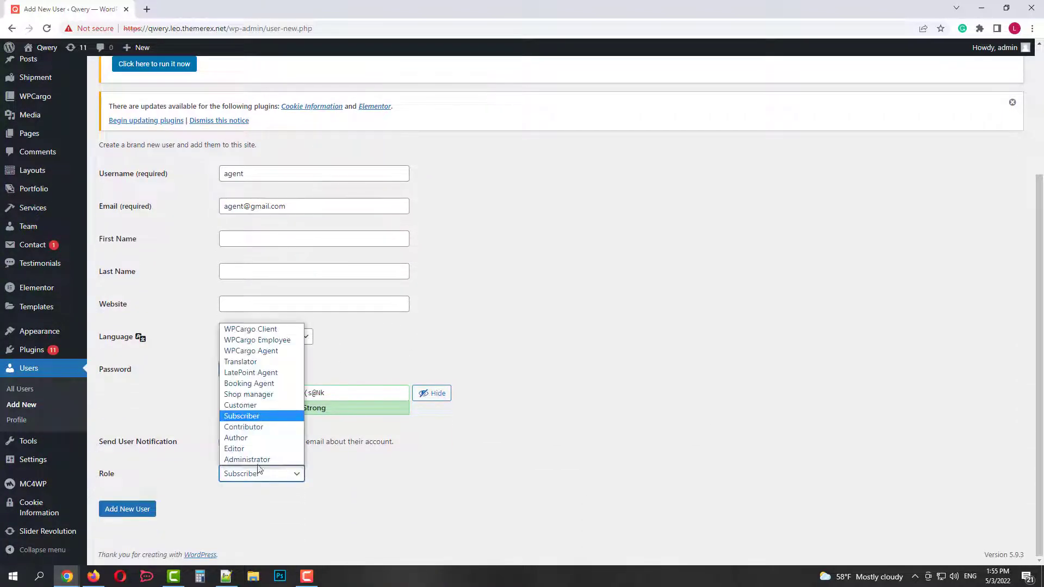
pyautogui.click(277, 351)
pyautogui.click(117, 509)
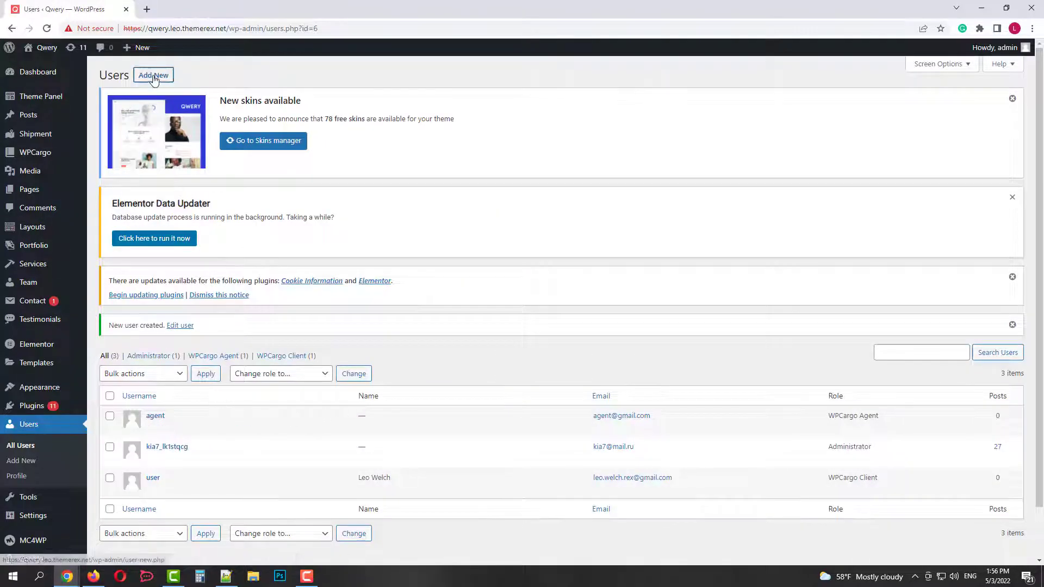
# Start another new user with username 'employee' and a matching e-mail address.
pyautogui.click(155, 77)
pyautogui.click(249, 345)
pyautogui.write('employee')
pyautogui.doubleClick(249, 337)
pyautogui.hotkey('ctrl', 'c')
pyautogui.click(259, 370)
pyautogui.hotkey('ctrl', 'v')
pyautogui.click(315, 396)
# Turn off the notification e-mail, assign the WPCargo Employee role, and create the user.
pyautogui.scroll(-3, 326, 397)
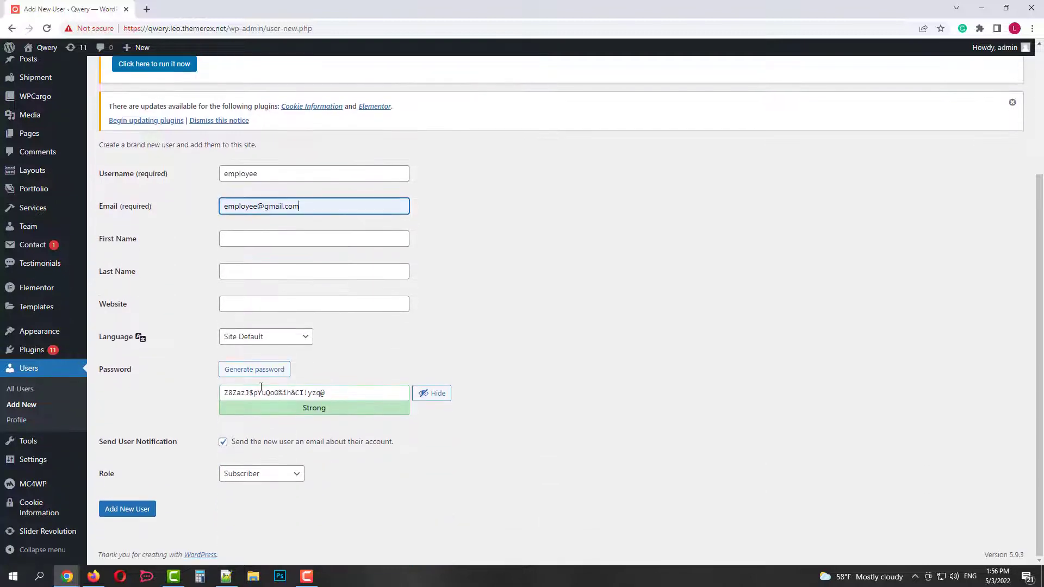
pyautogui.click(236, 447)
pyautogui.click(256, 474)
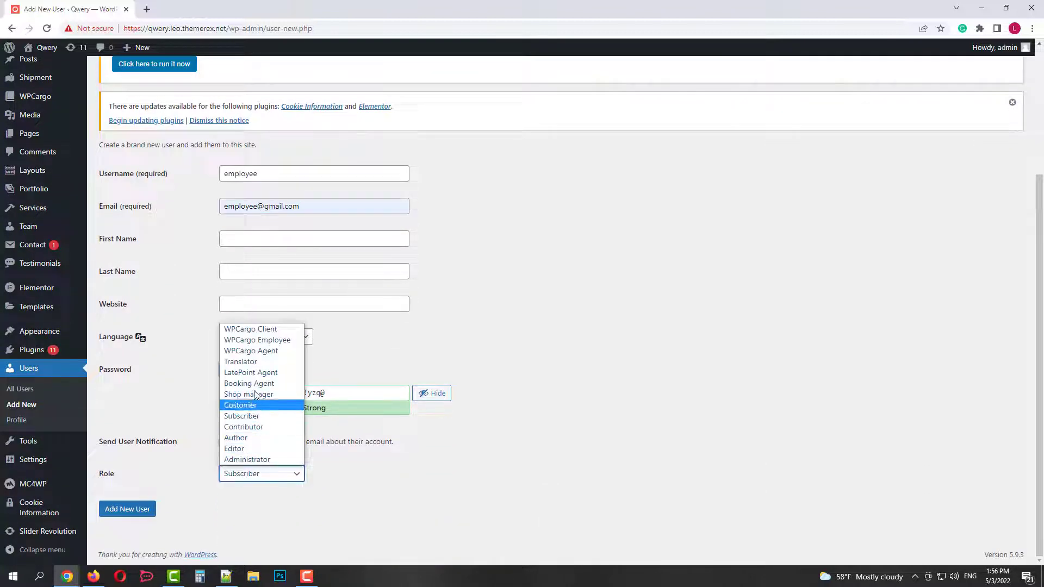
pyautogui.click(267, 341)
pyautogui.click(129, 509)
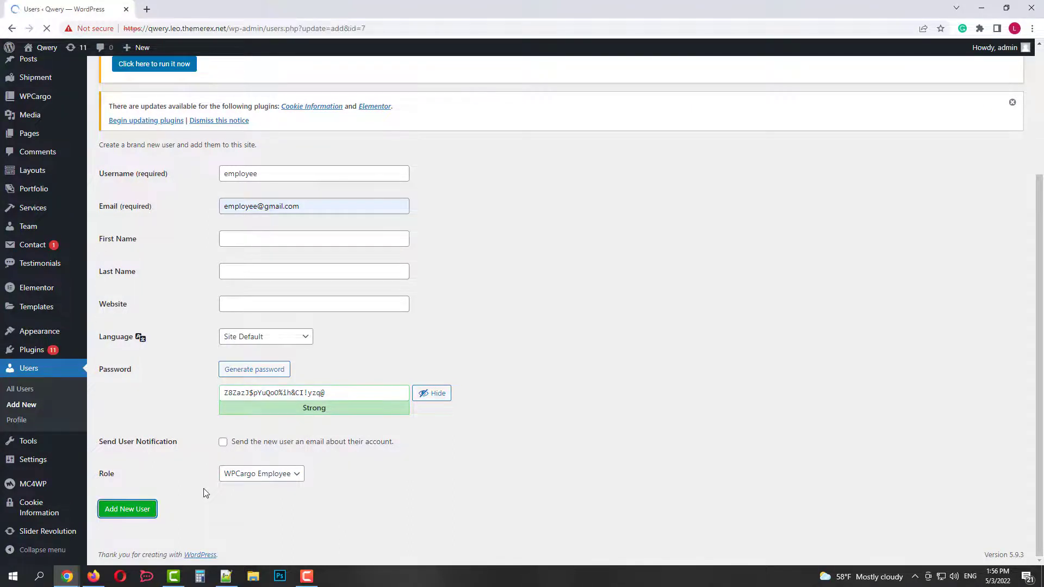
pyautogui.scroll(-1, 217, 487)
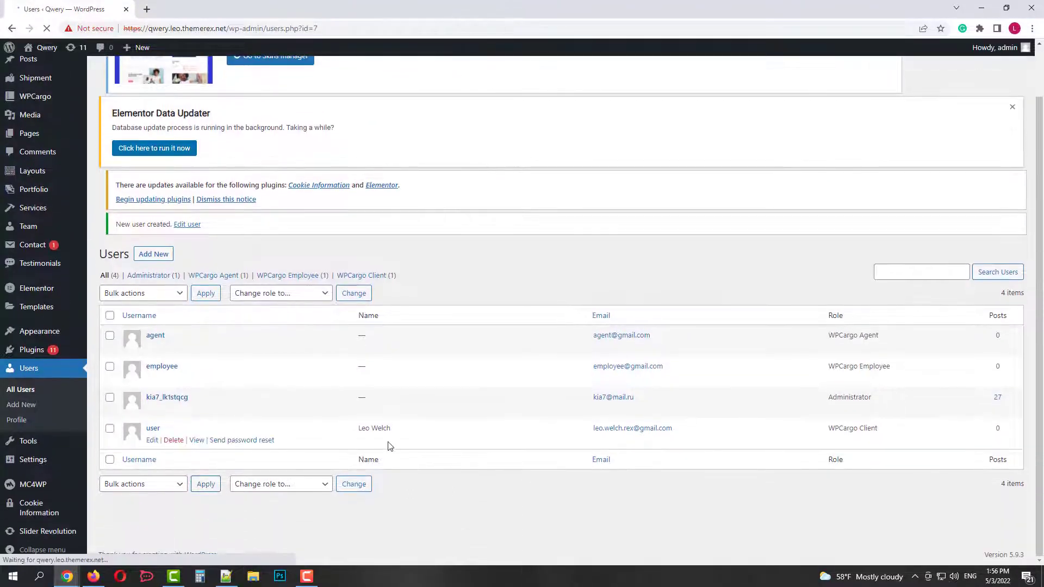
pyautogui.scroll(1, 327, 326)
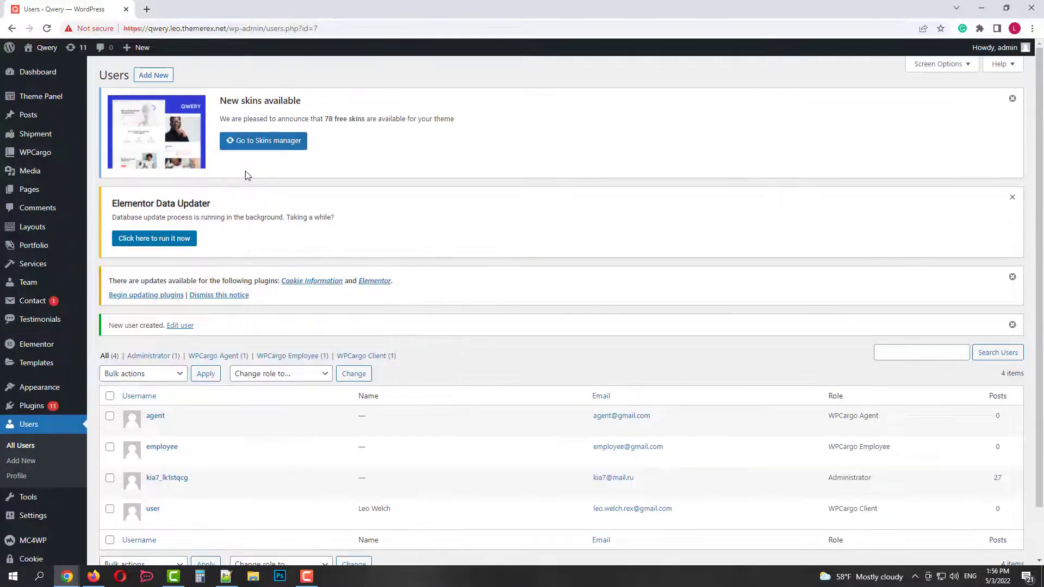
# In WPCargo General Settings, append 'Test Shipment' to the shipment types.
pyautogui.click(31, 154)
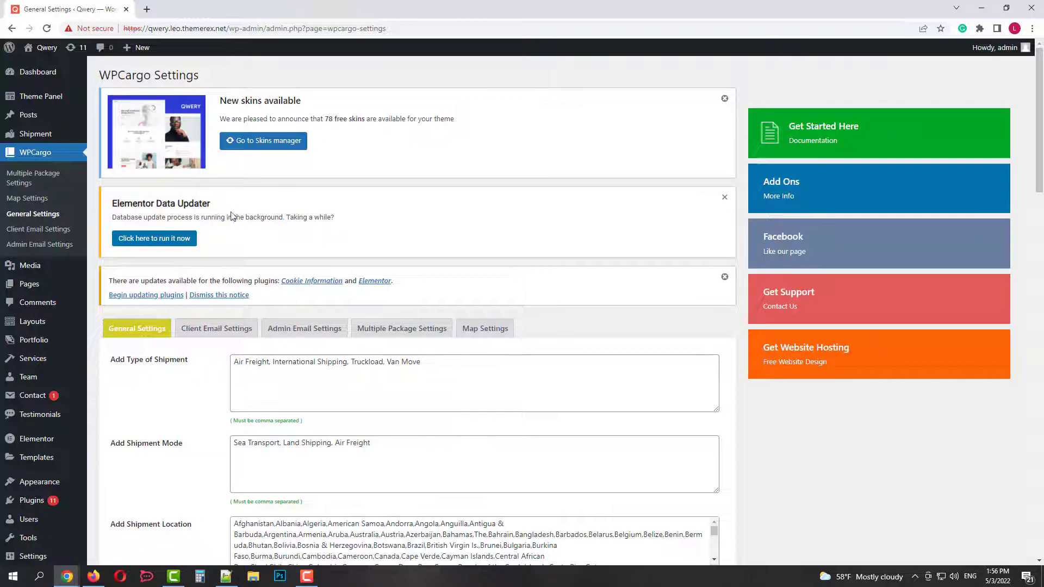
pyautogui.scroll(-2, 231, 215)
pyautogui.scroll(-1, 171, 248)
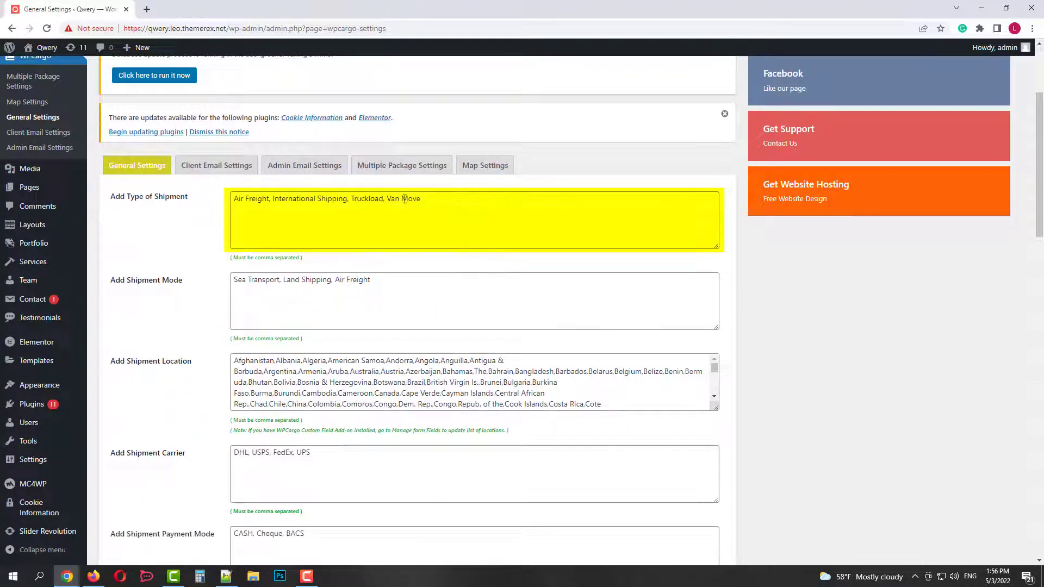
pyautogui.click(424, 201)
pyautogui.write('. ')
pyautogui.write('Test Ship')
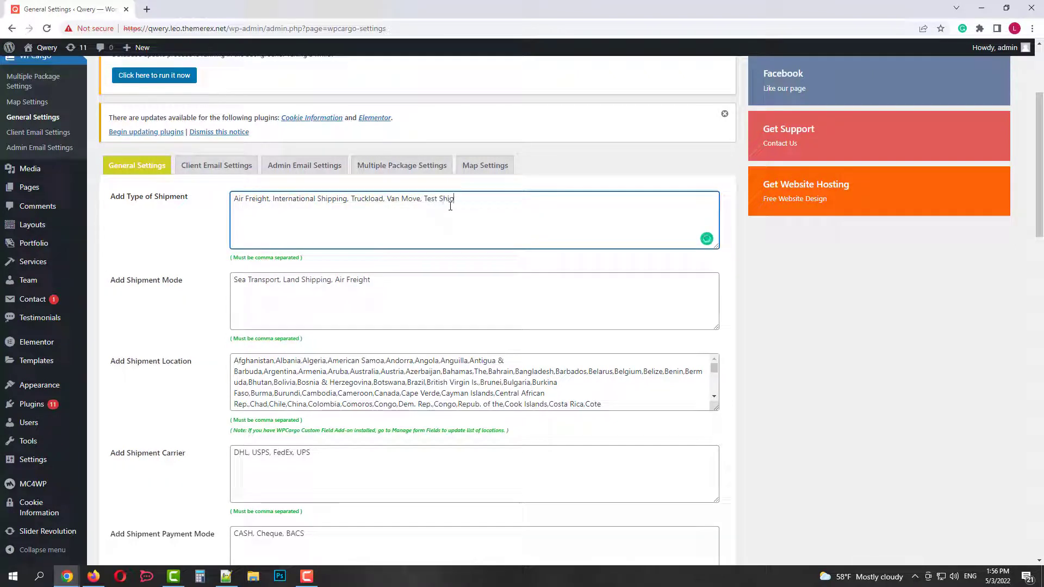
pyautogui.press('BackSpace')
pyautogui.write('pment')
# Edit the shipment mode and shipment carrier lists.
pyautogui.click(389, 281)
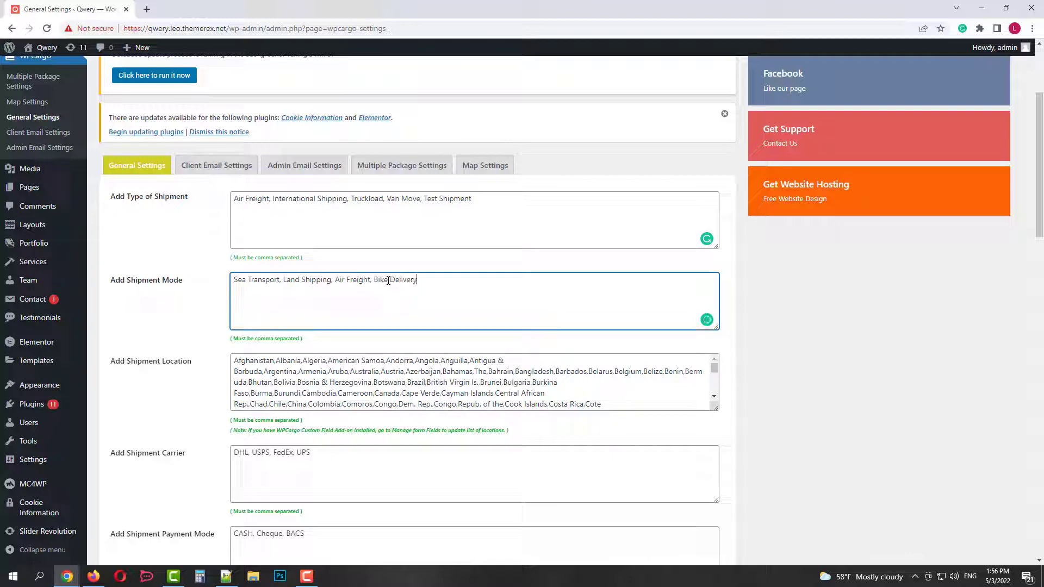
pyautogui.scroll(-2, 337, 270)
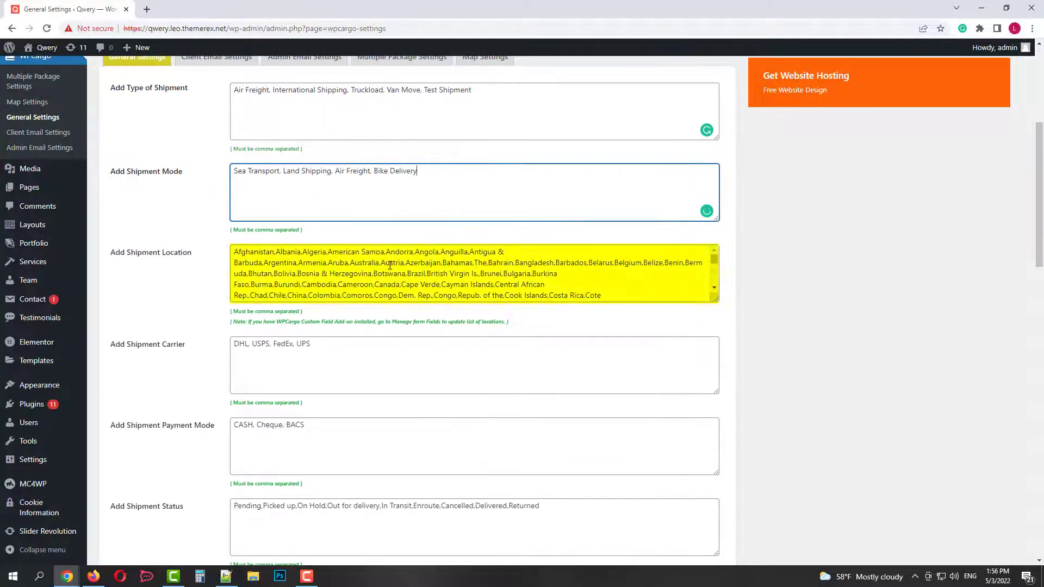
pyautogui.moveTo(389, 263); pyautogui.dragTo(450, 283)
pyautogui.scroll(-5, 478, 283)
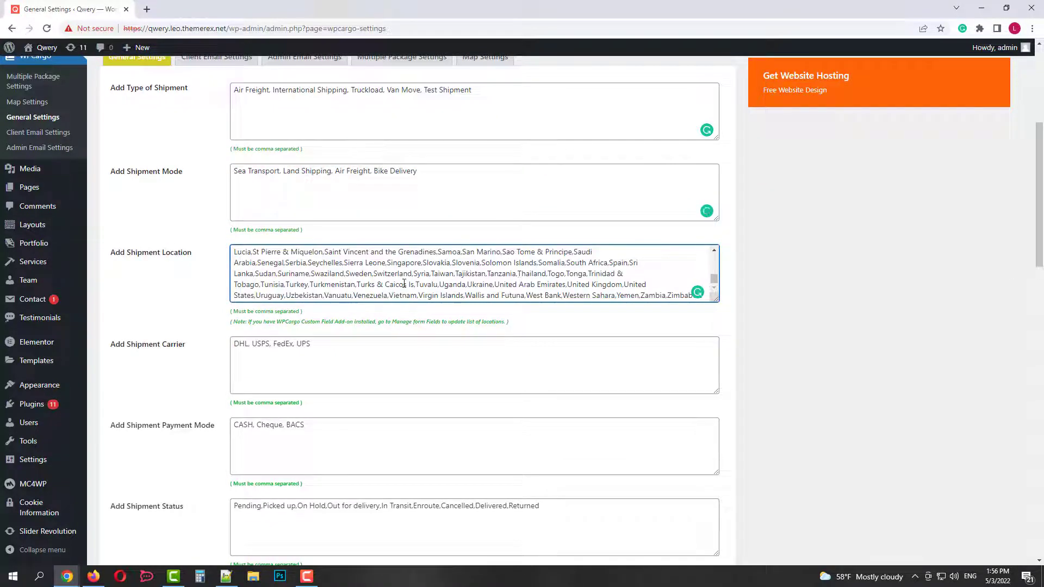
pyautogui.click(330, 343)
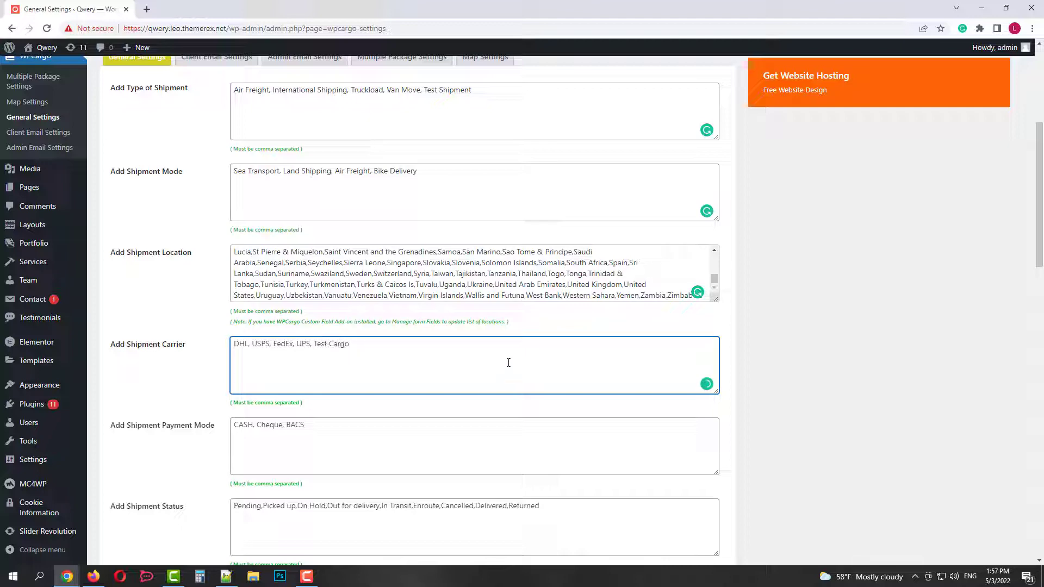
# Append 'Abandoned' to the shipment statuses after the payment modes.
pyautogui.scroll(-2, 509, 363)
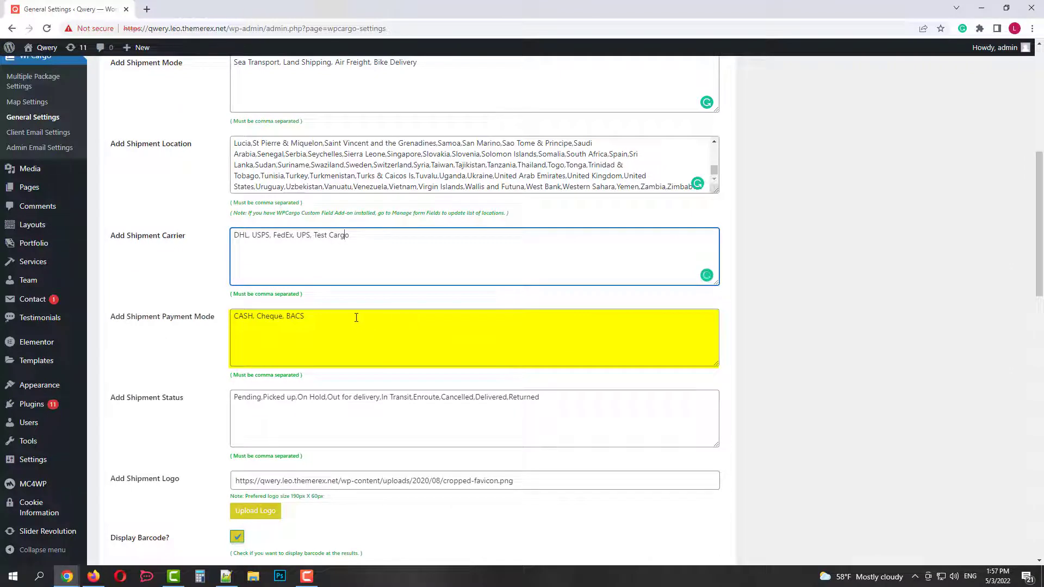
pyautogui.click(356, 318)
pyautogui.scroll(-1, 360, 337)
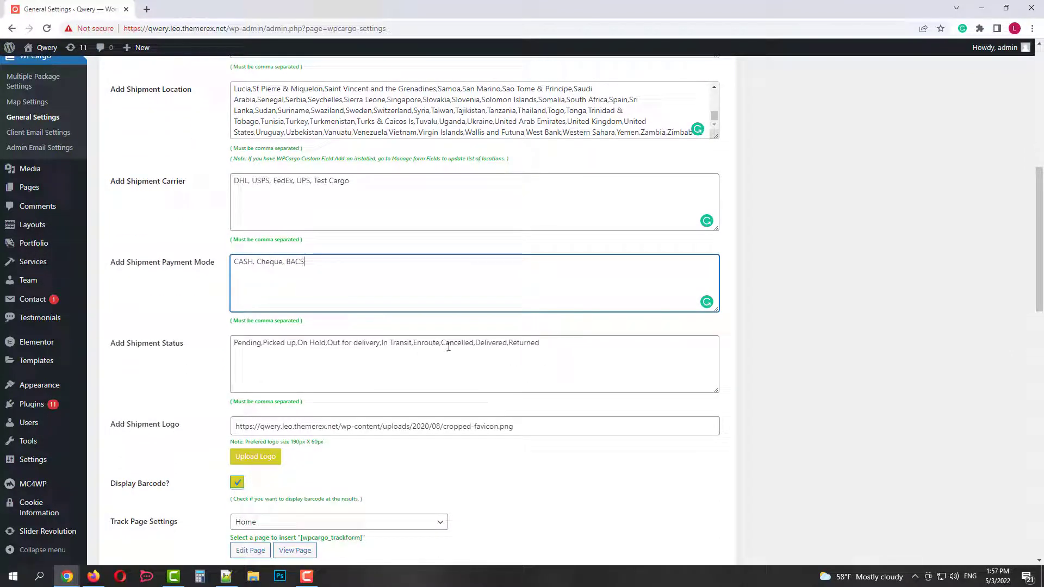
pyautogui.click(552, 344)
pyautogui.write(', Abandoned')
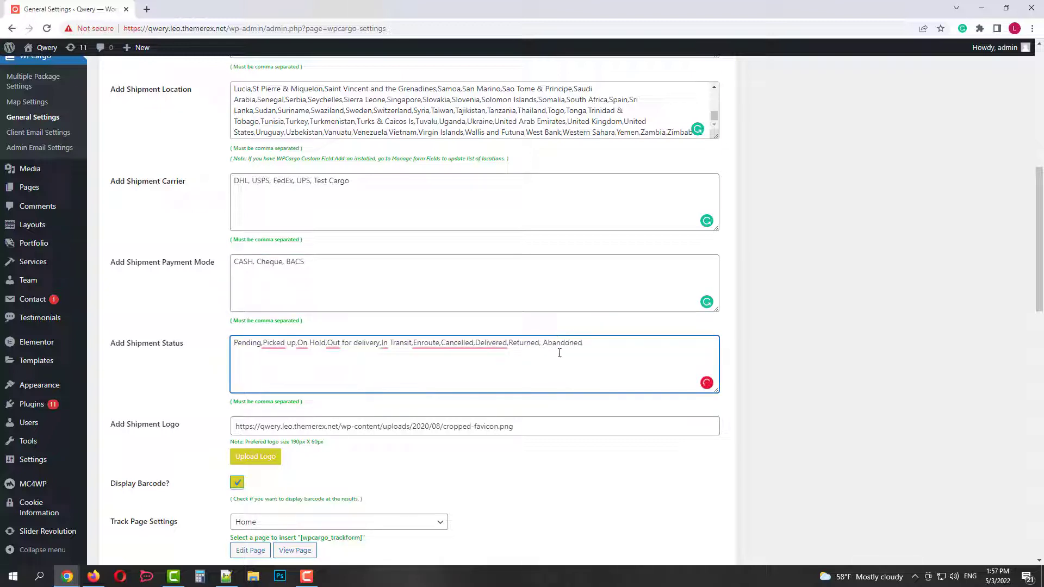
pyautogui.click(181, 383)
# Keep Home as the tracking page and Default as the font family.
pyautogui.scroll(-3, 181, 383)
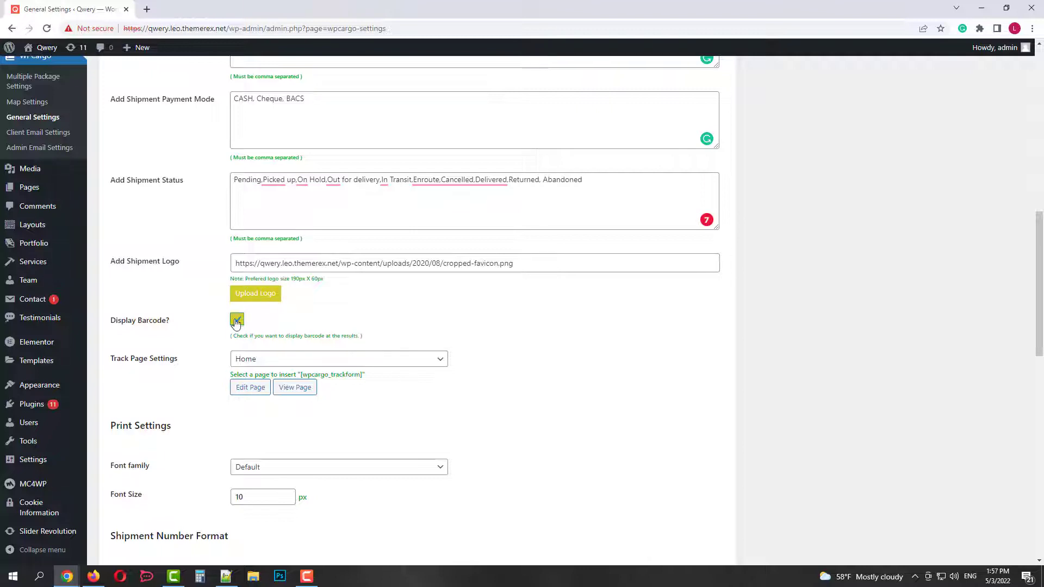
pyautogui.scroll(-2, 456, 362)
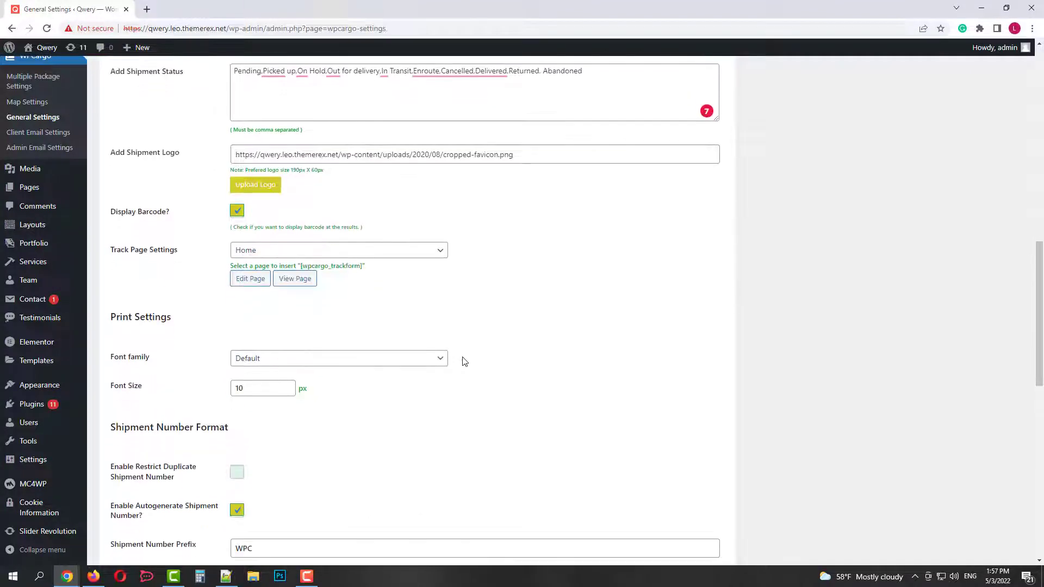
pyautogui.click(365, 251)
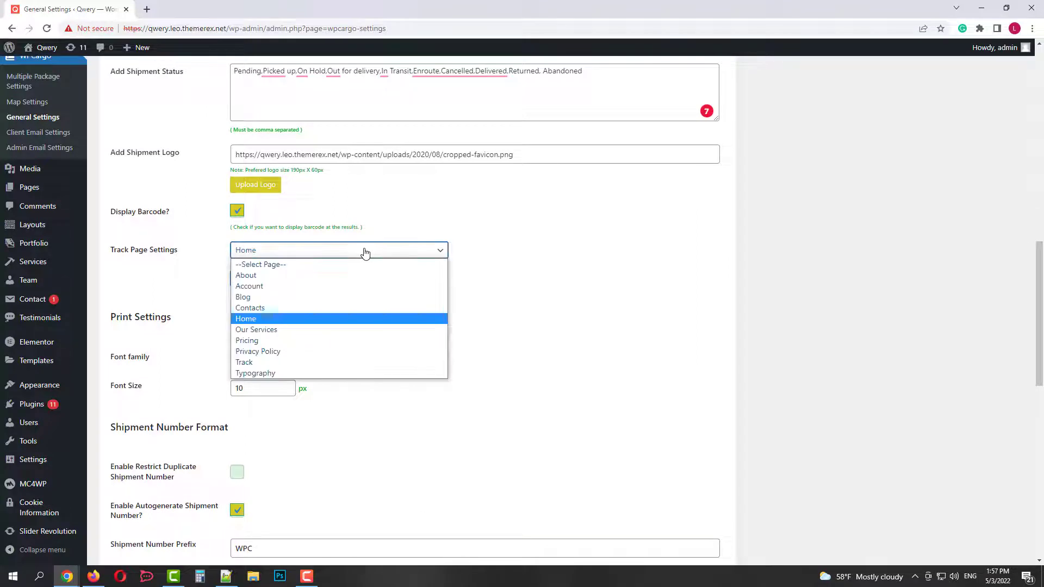
pyautogui.click(283, 319)
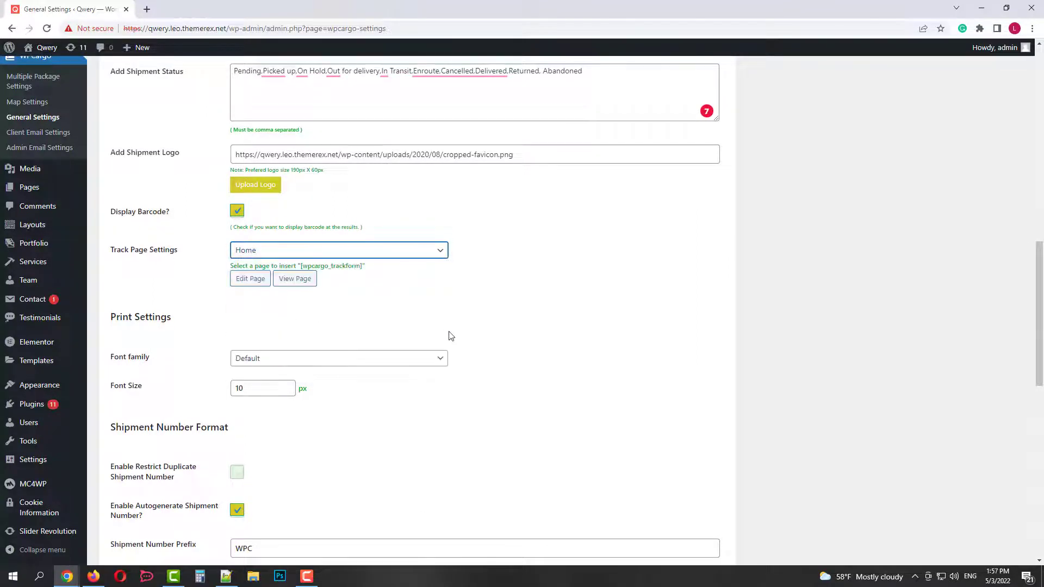
pyautogui.scroll(-2, 449, 333)
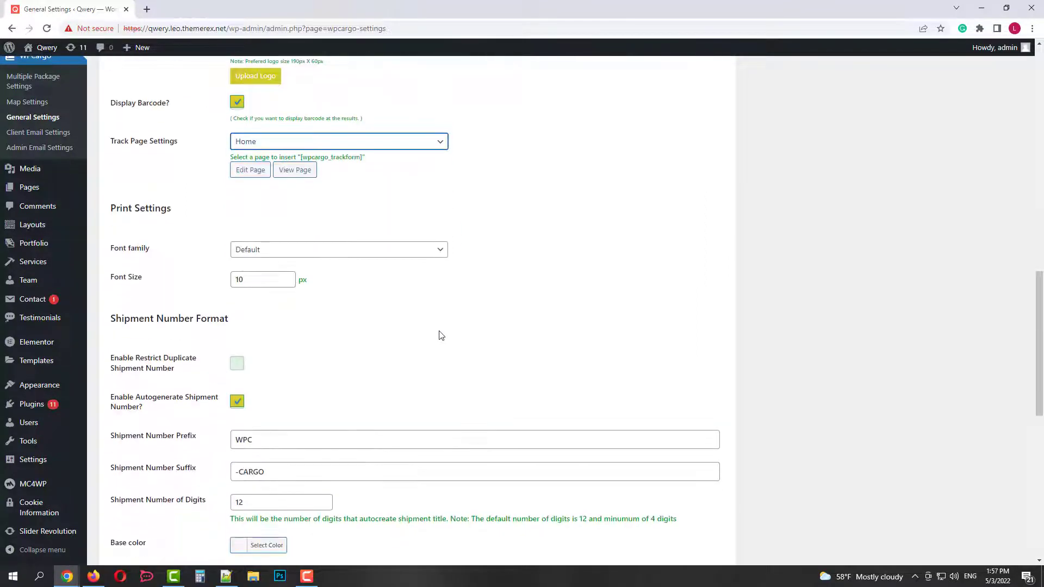
pyautogui.click(329, 250)
pyautogui.click(347, 263)
# Review the shipment number prefix, suffix, digits and tax percentage fields.
pyautogui.scroll(-2, 347, 318)
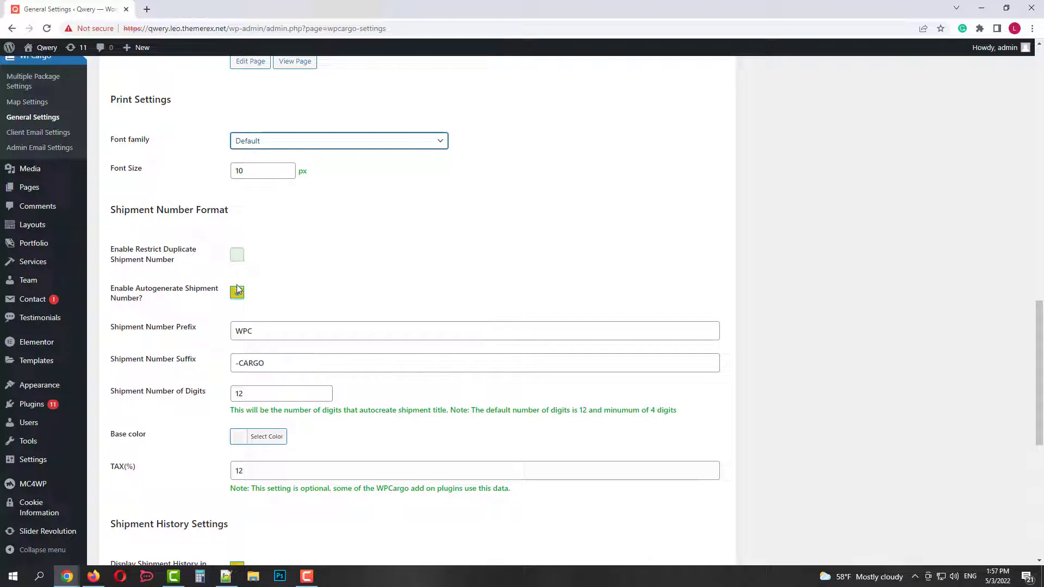
pyautogui.scroll(-1, 325, 315)
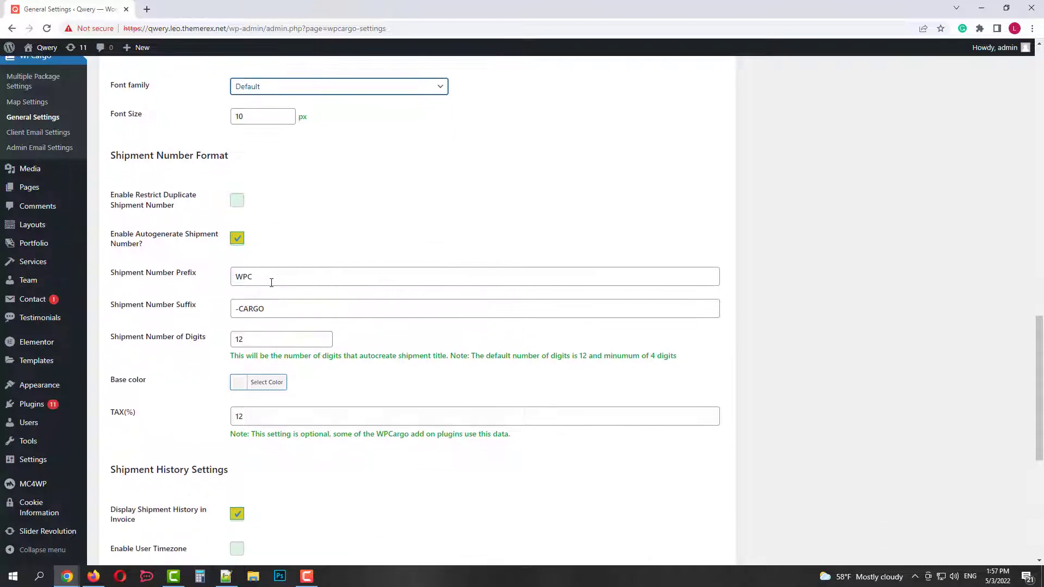
pyautogui.click(271, 282)
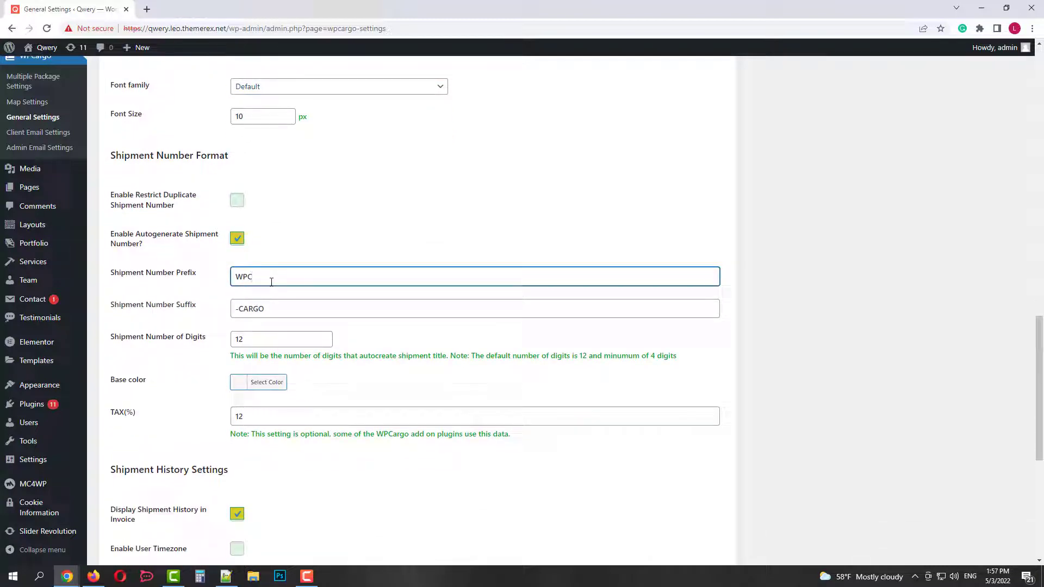
pyautogui.click(272, 306)
pyautogui.scroll(-1, 272, 306)
pyautogui.click(254, 337)
pyautogui.scroll(-3, 254, 283)
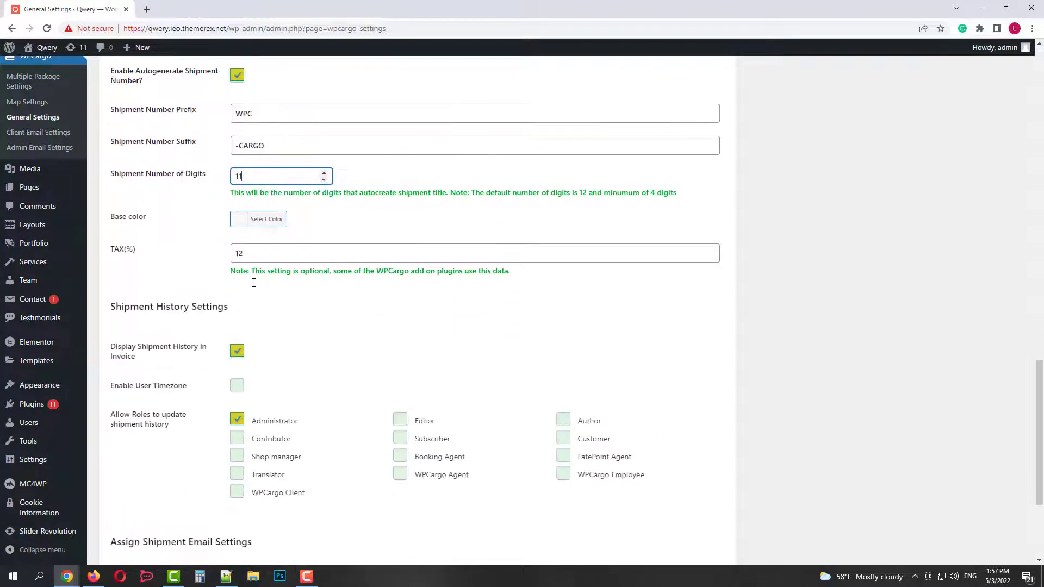
pyautogui.click(269, 257)
pyautogui.scroll(-3, 361, 300)
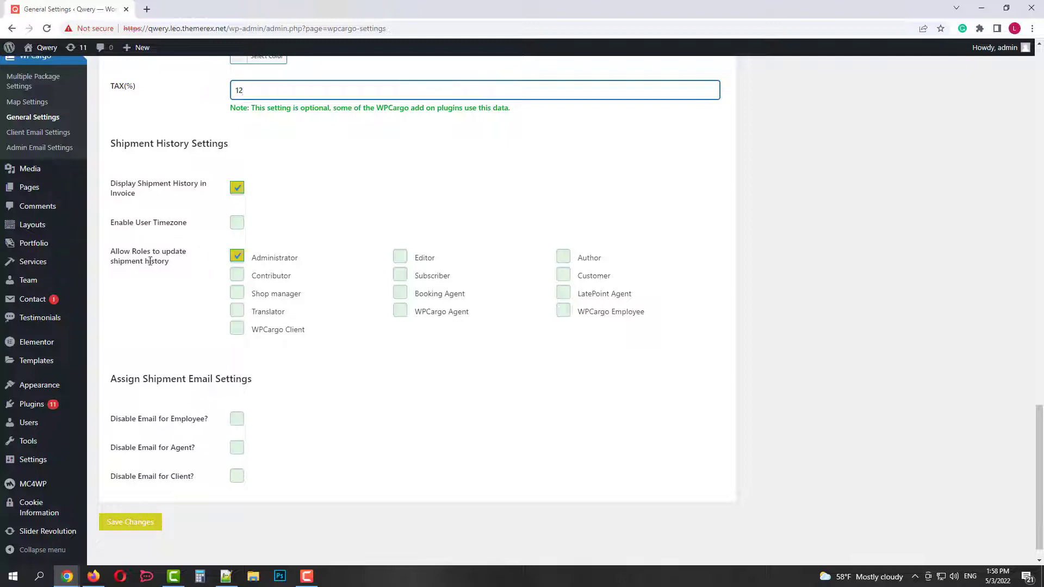
pyautogui.click(284, 285)
# Tick WPCargo Agent and WPCargo Employee under Allow Roles and save the settings.
pyautogui.click(401, 313)
pyautogui.click(563, 313)
pyautogui.scroll(-1, 489, 360)
pyautogui.click(135, 499)
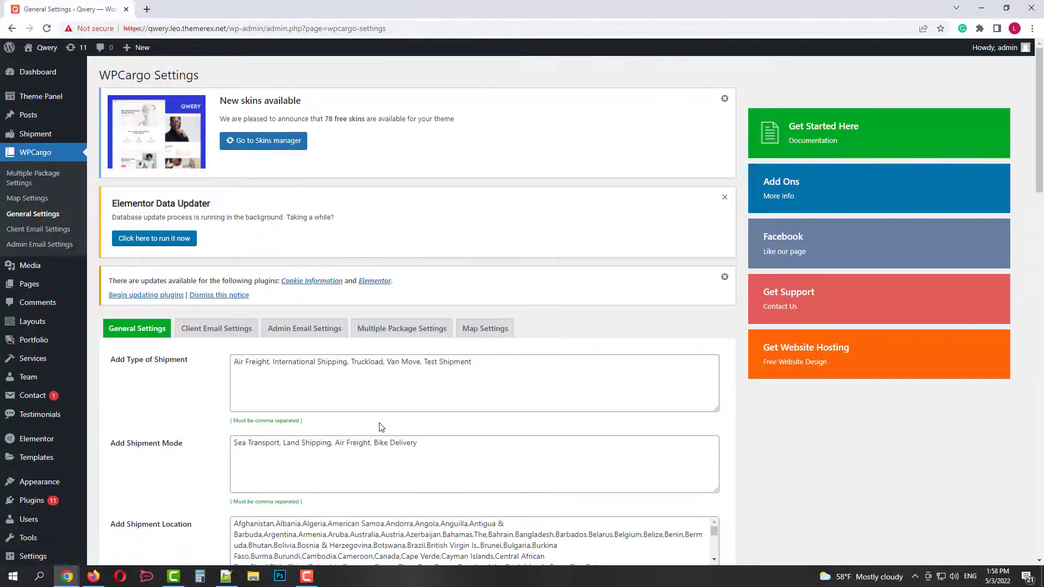
# In Client Email Settings, drag the Message Content box taller to show the full notification template.
pyautogui.click(212, 329)
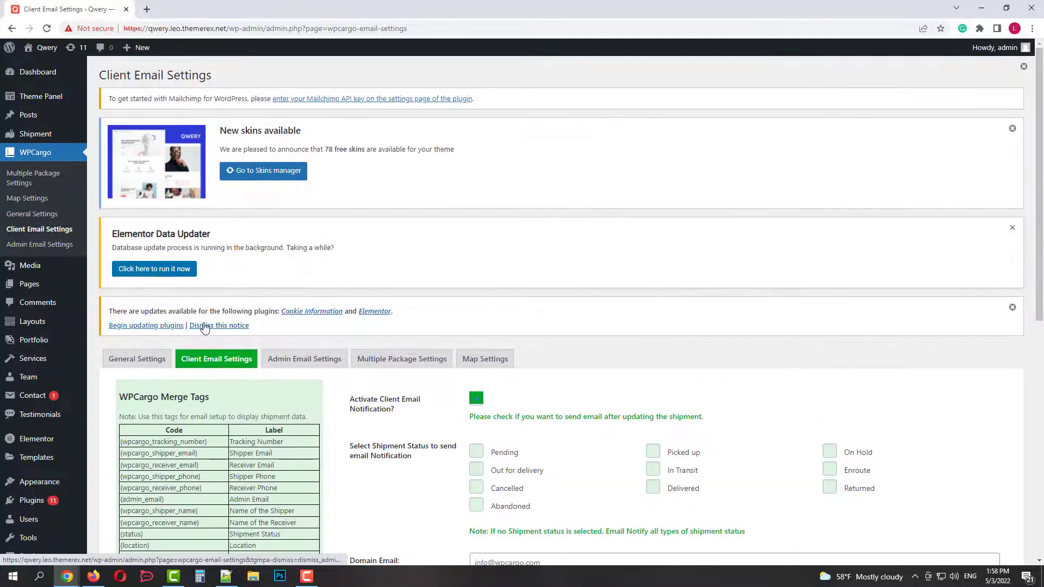
pyautogui.scroll(-5, 318, 275)
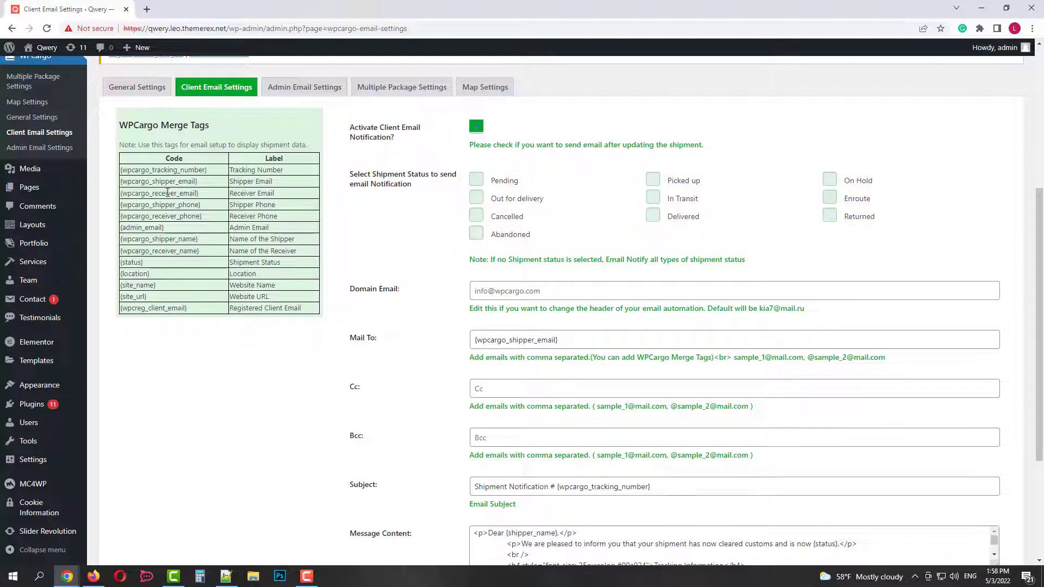
pyautogui.scroll(-3, 505, 347)
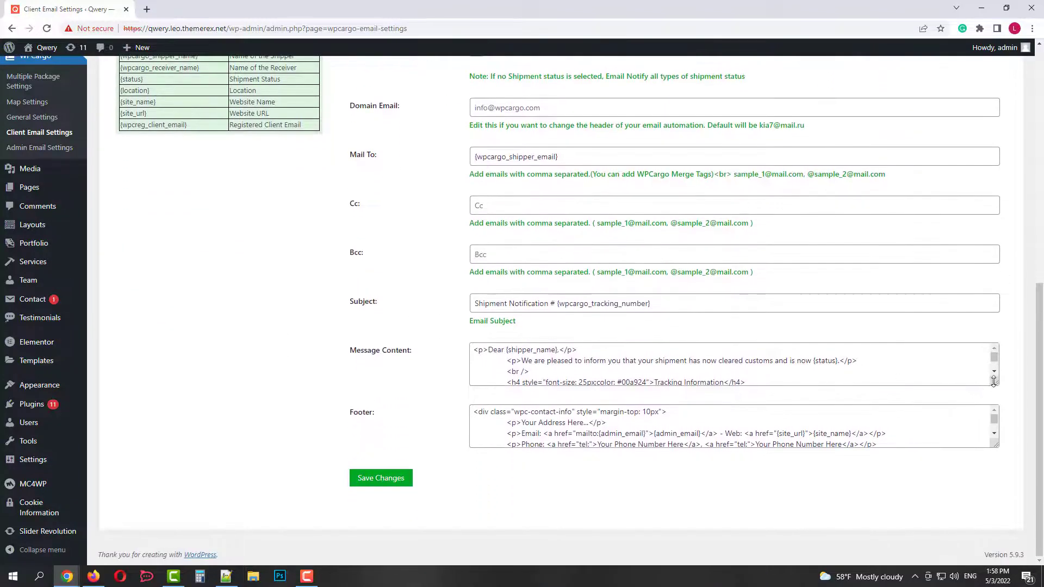
pyautogui.moveTo(994, 382); pyautogui.dragTo(995, 469)
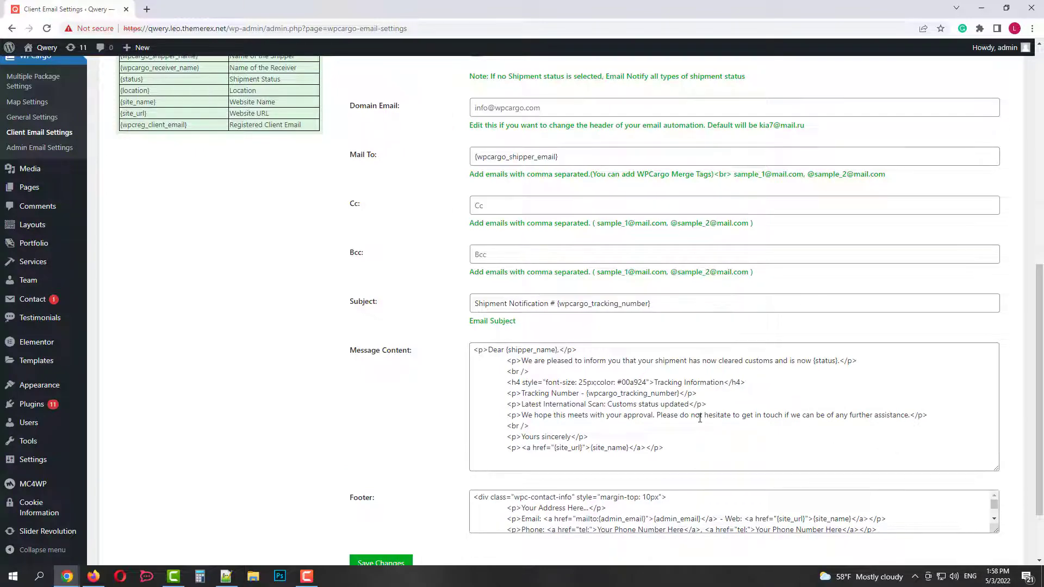
pyautogui.scroll(-2, 700, 417)
pyautogui.scroll(-3, 702, 413)
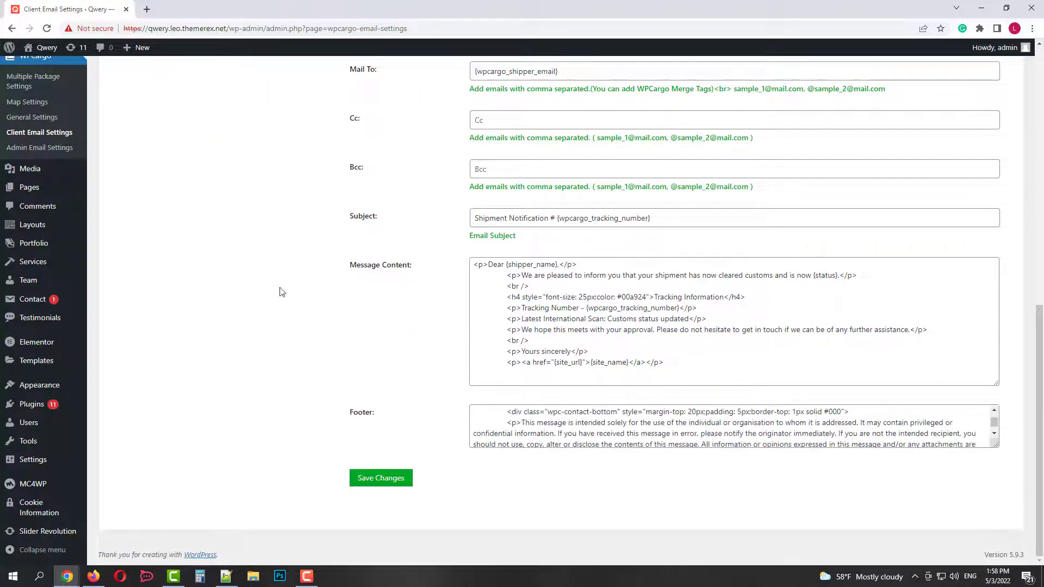
pyautogui.scroll(10, 280, 288)
# Scroll through Admin Email Settings, then view the Multiple Package and Map settings.
pyautogui.click(304, 308)
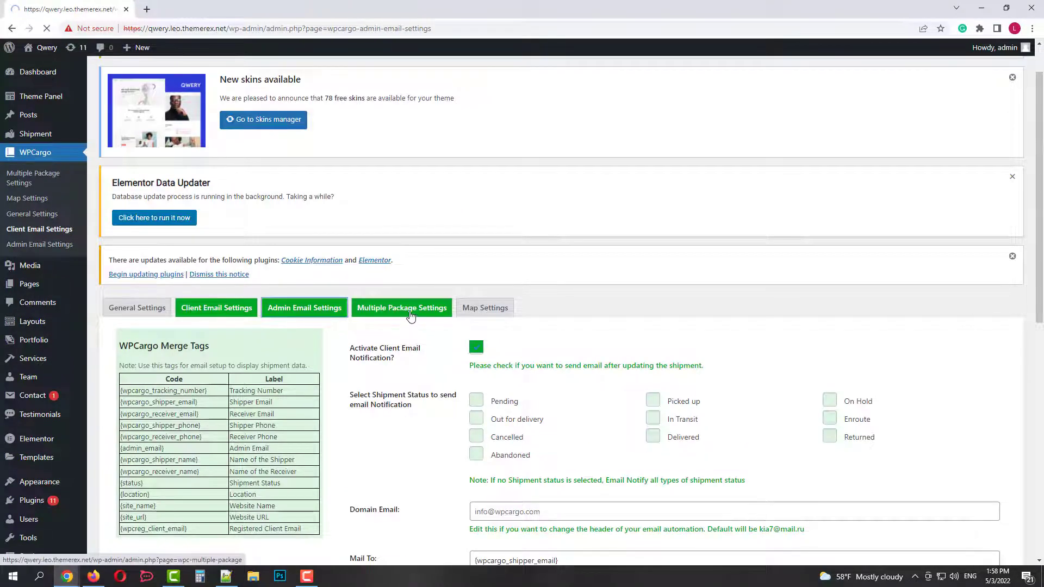
pyautogui.scroll(-3, 473, 288)
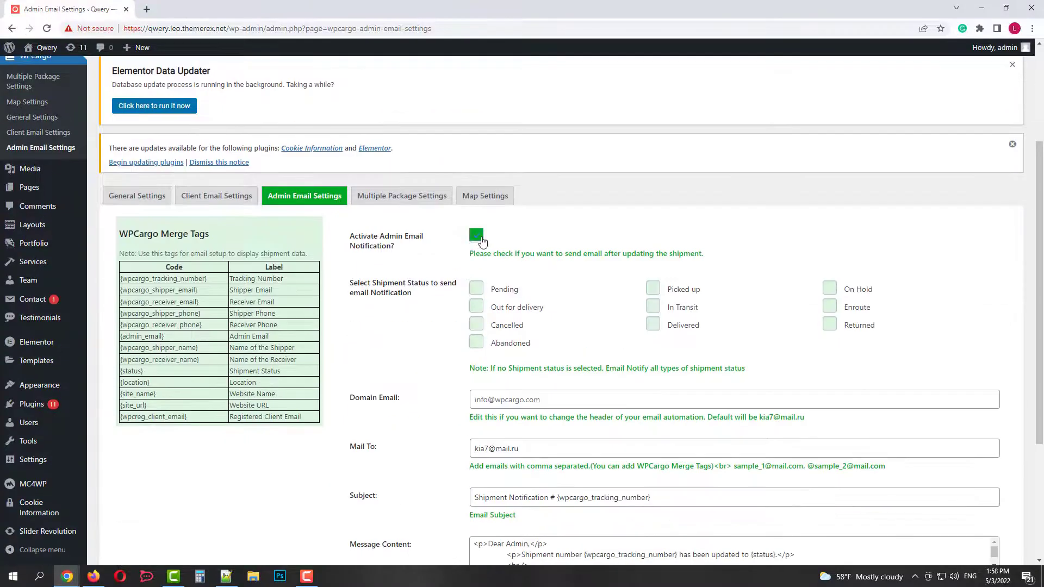
pyautogui.scroll(-3, 823, 350)
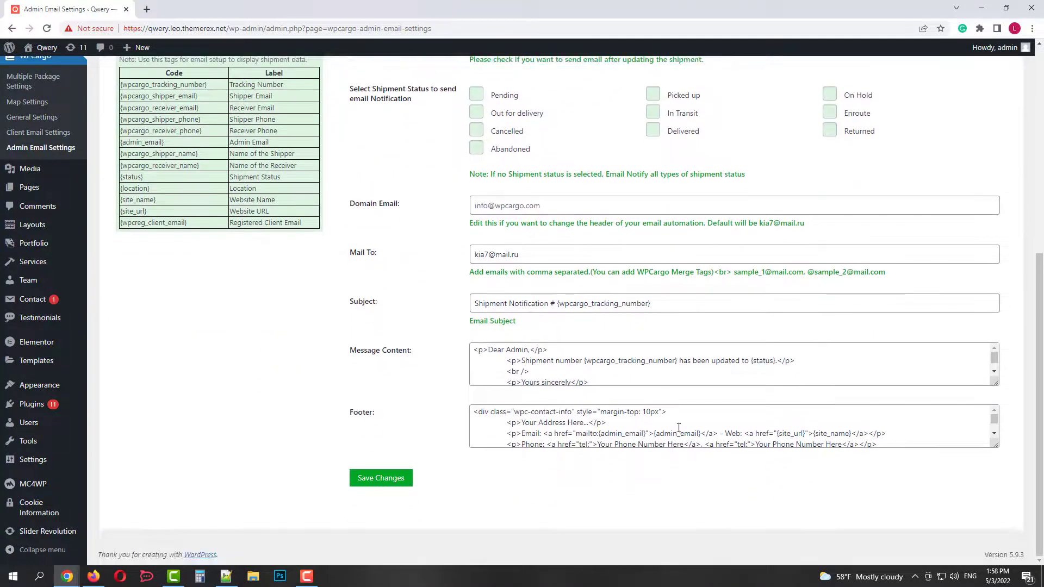
pyautogui.scroll(6, 462, 357)
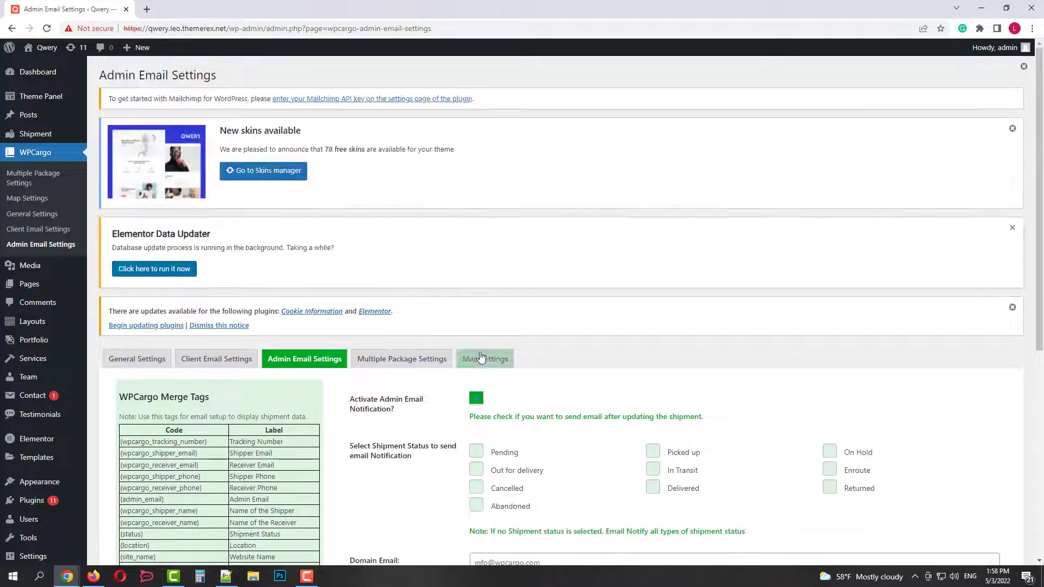
pyautogui.click(409, 369)
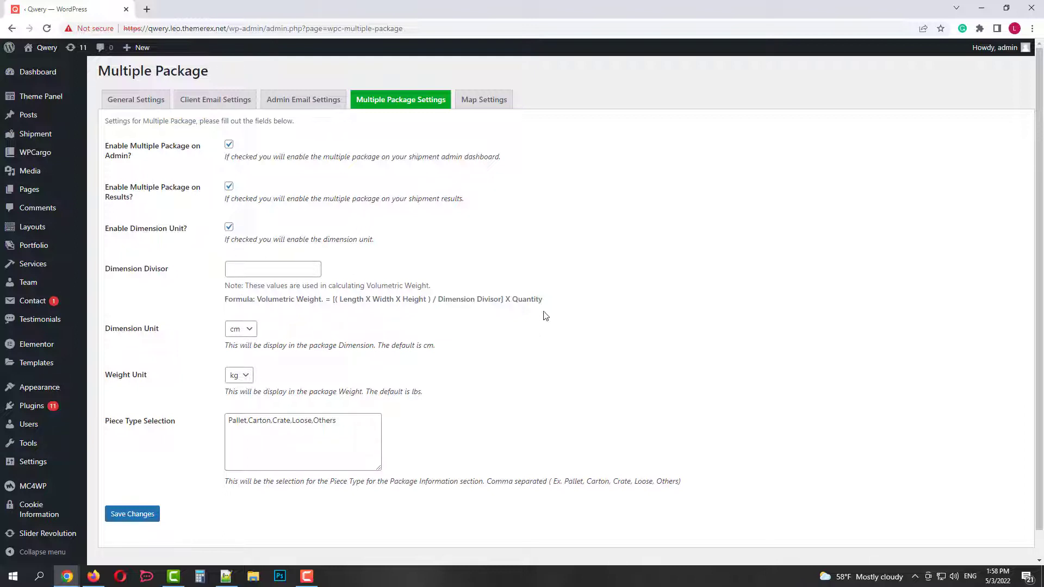
pyautogui.click(487, 100)
# Scroll down the Map Settings page to the Google Map API Key field.
pyautogui.scroll(-2, 708, 335)
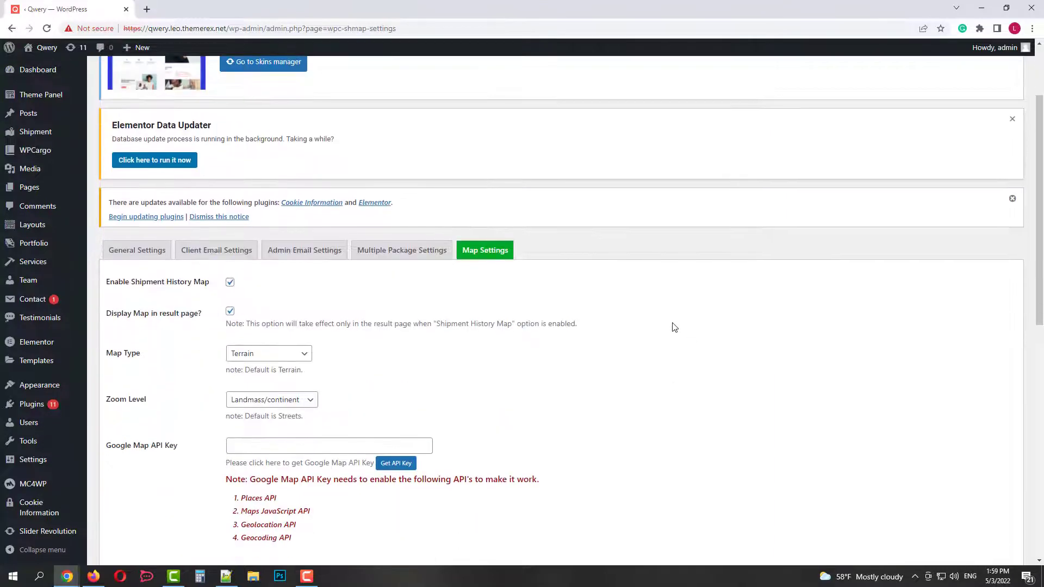
pyautogui.scroll(-1, 674, 327)
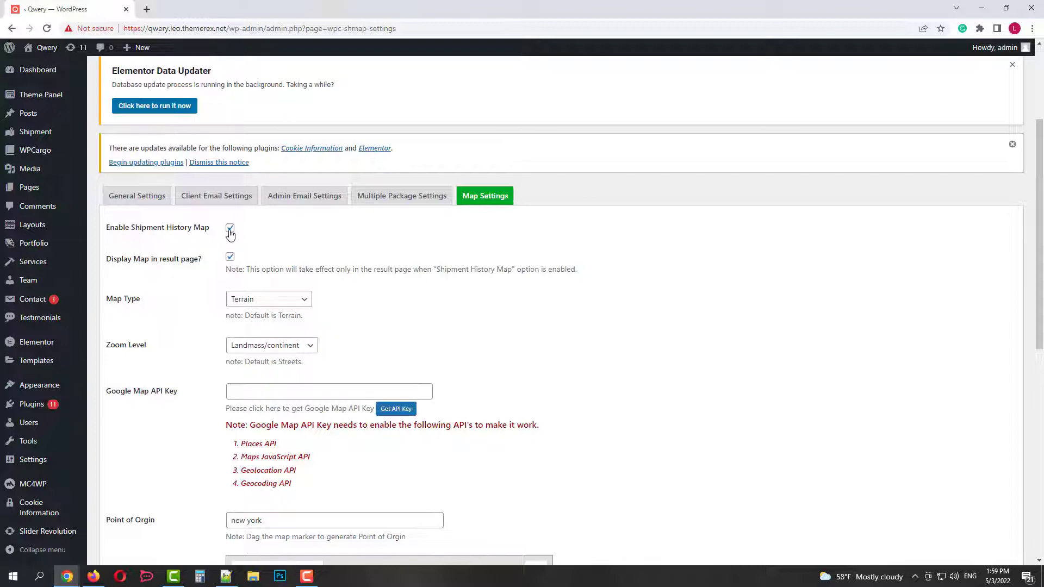
pyautogui.scroll(-3, 369, 269)
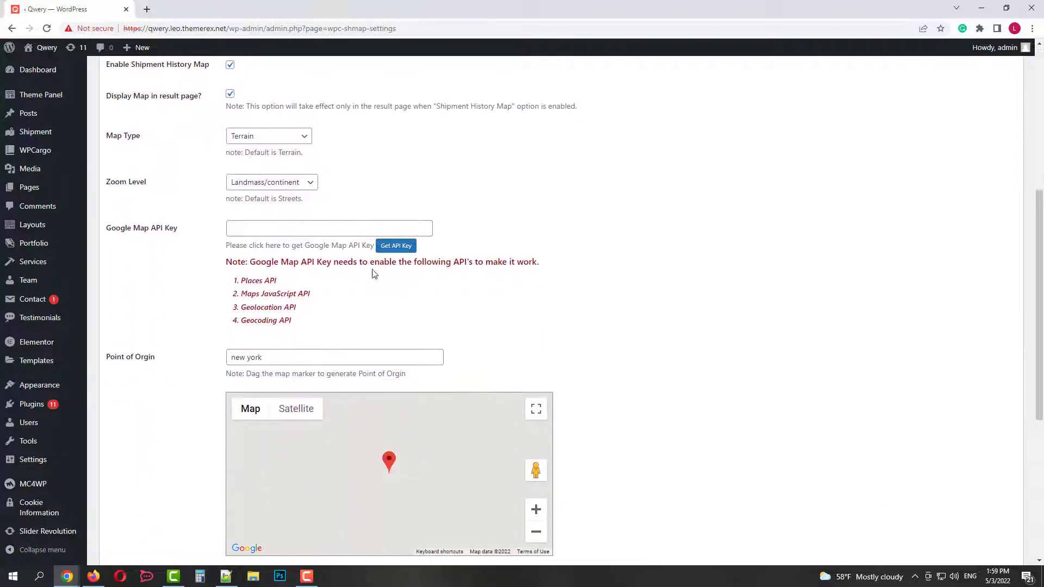
# Open Google's Maps API key guide and read its creating and restricting API keys sections.
pyautogui.click(397, 248)
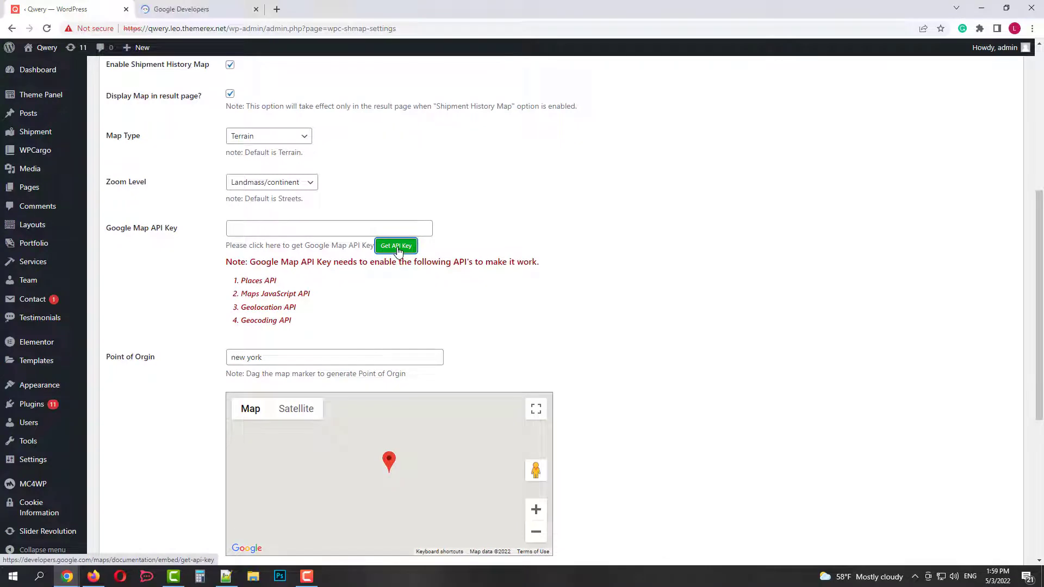
pyautogui.click(202, 7)
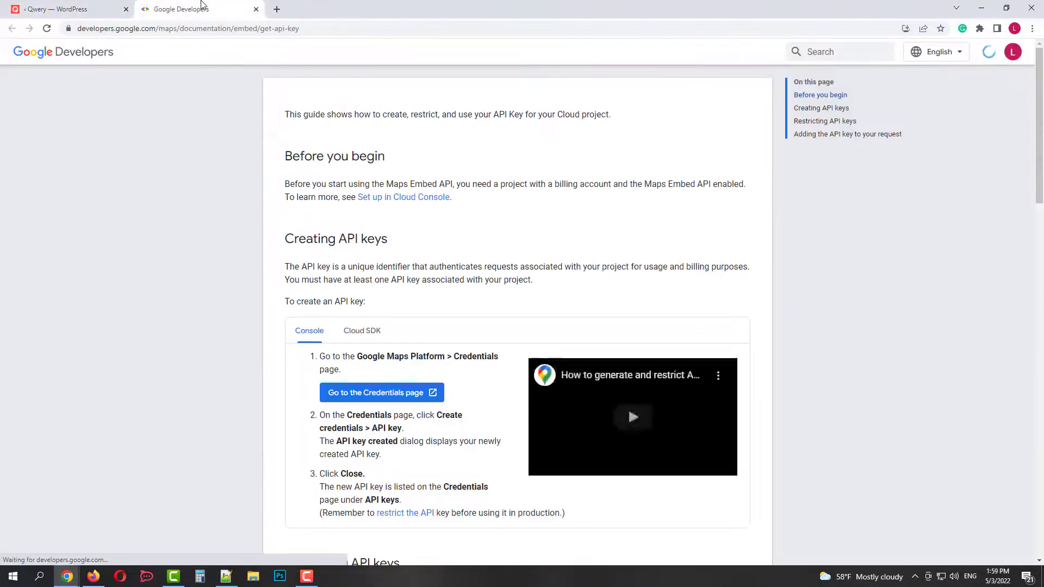
pyautogui.scroll(-2, 551, 194)
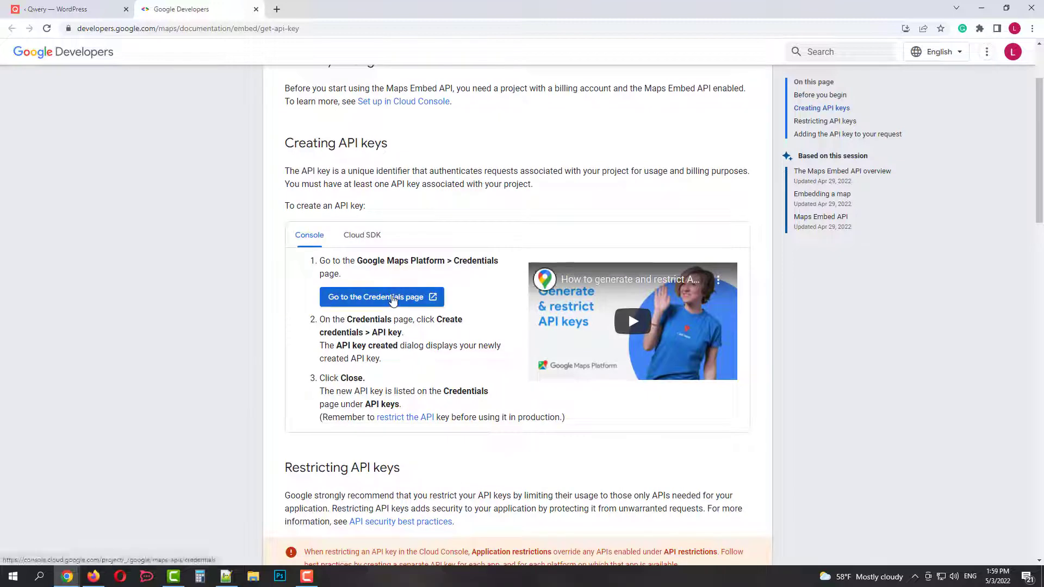
pyautogui.scroll(-8, 226, 285)
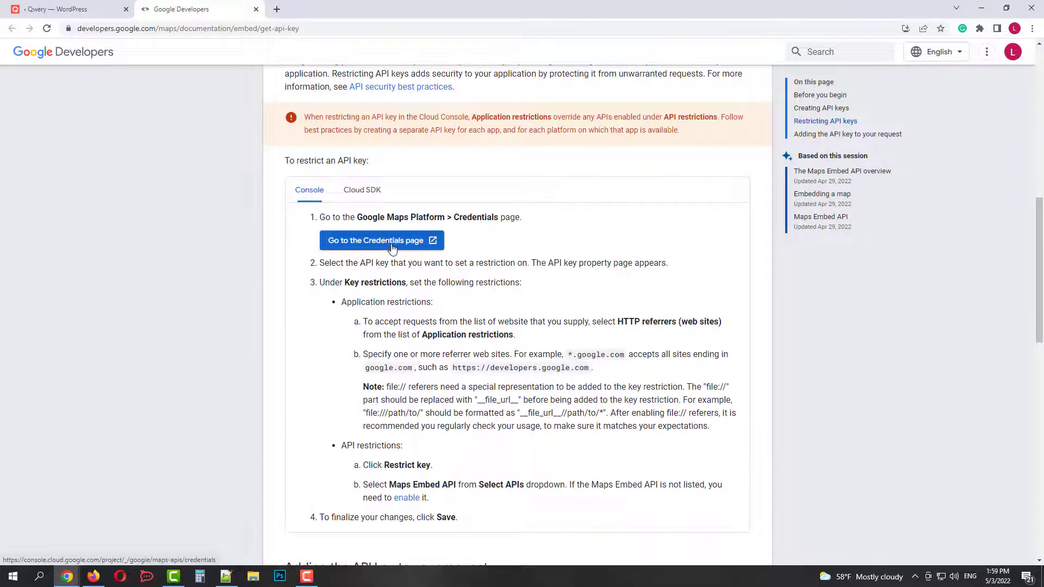
pyautogui.scroll(-6, 439, 267)
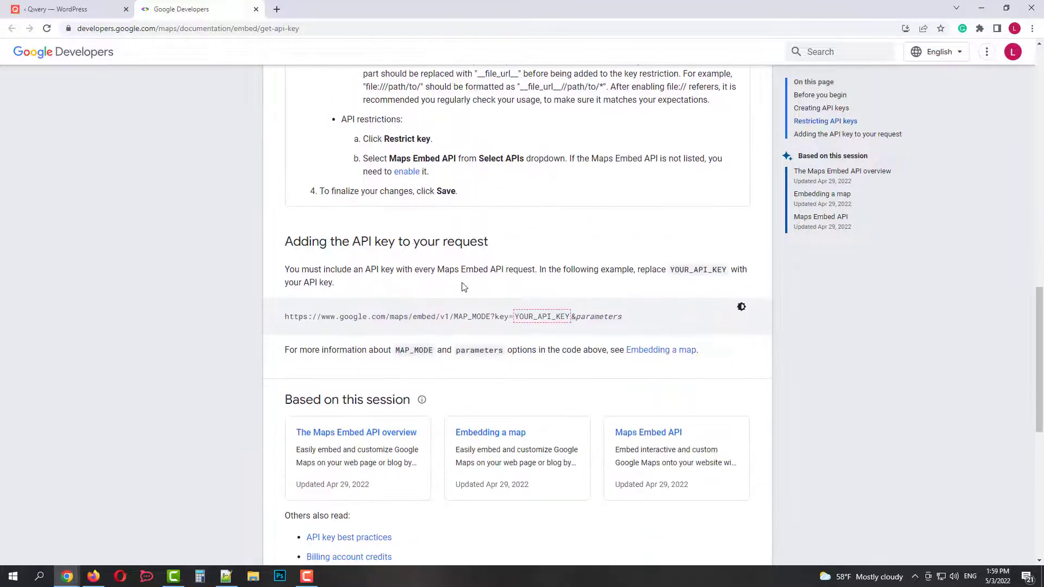
# Close the Google Developers API key guide and return to WordPress.
pyautogui.click(257, 9)
pyautogui.scroll(3, 602, 239)
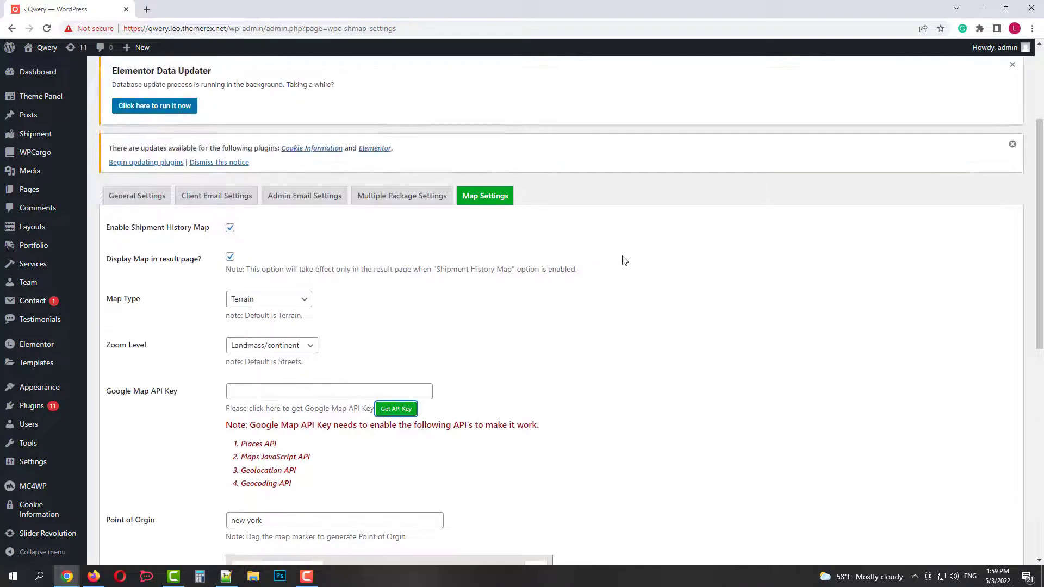
pyautogui.scroll(-4, 624, 260)
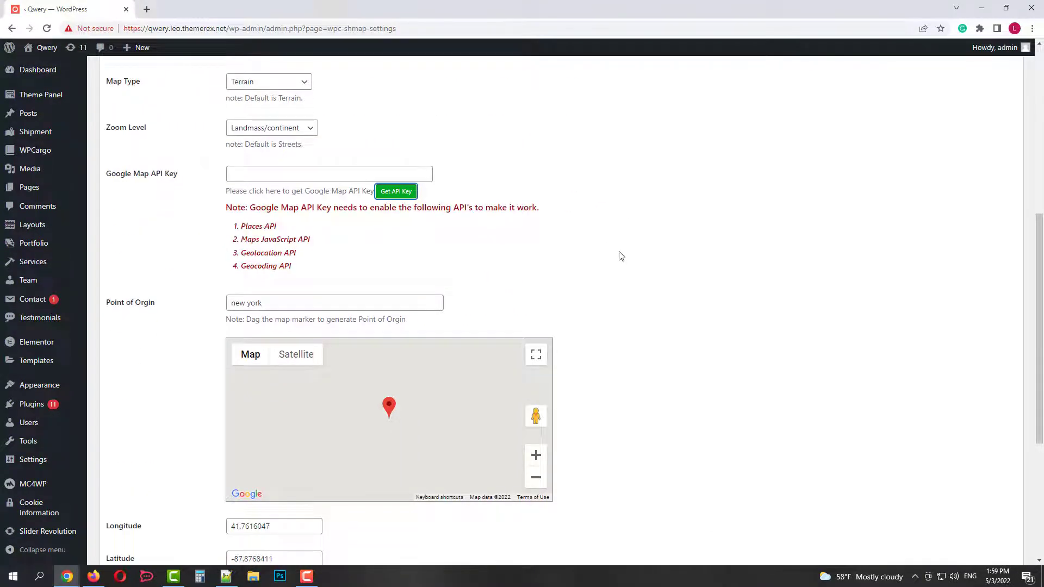
pyautogui.scroll(6, 620, 255)
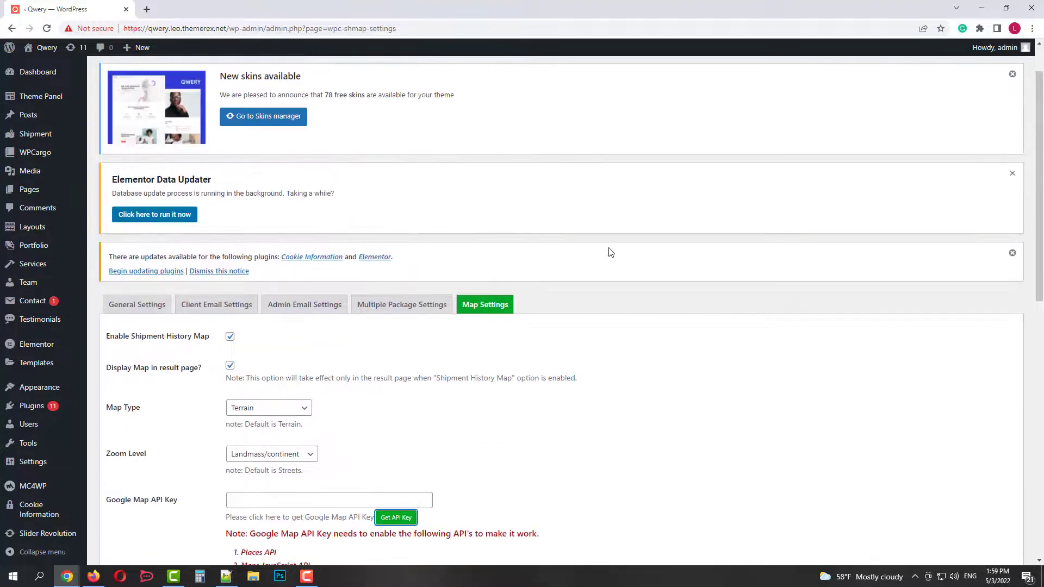
# Browse the Shipment list, Tags and Category pages, ending on shipment Reports.
pyautogui.click(33, 135)
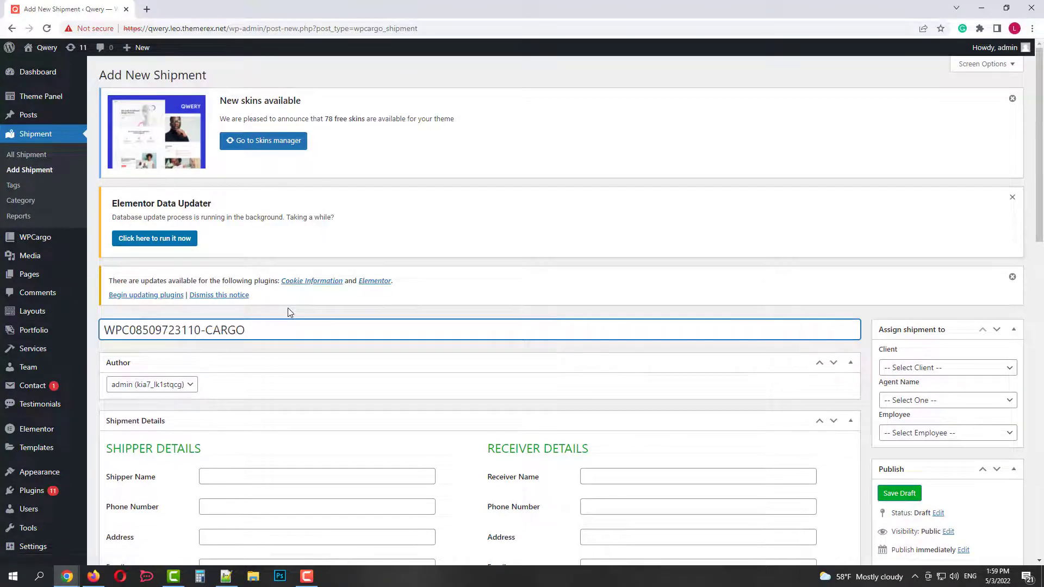
pyautogui.click(20, 187)
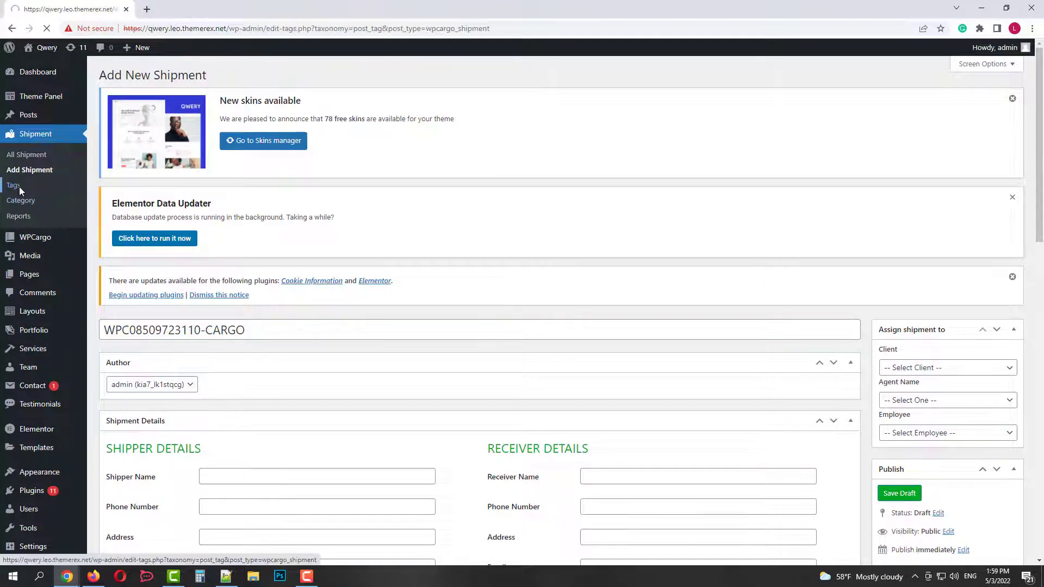
pyautogui.scroll(-2, 631, 301)
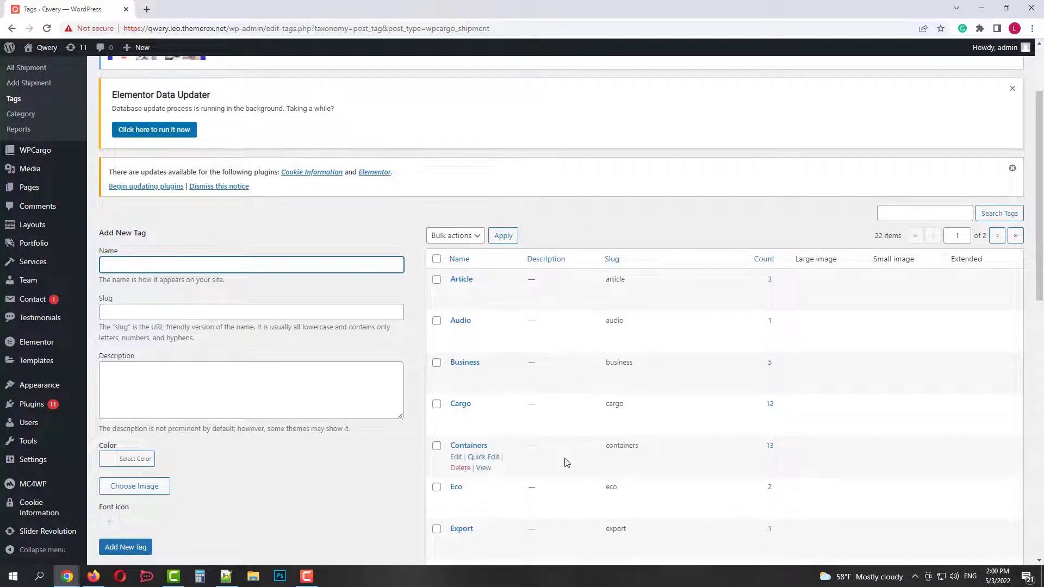
pyautogui.click(28, 118)
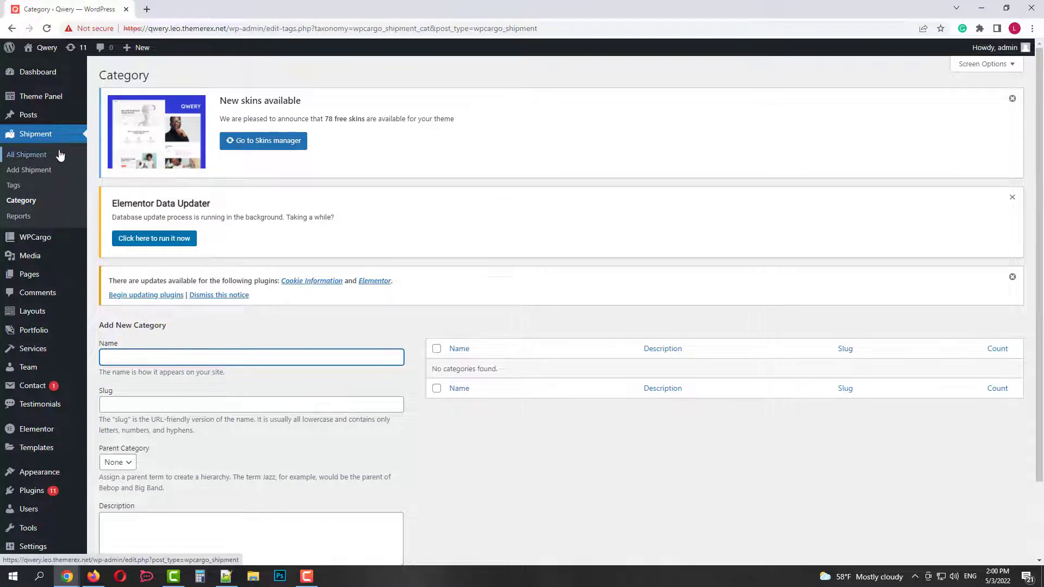
pyautogui.scroll(-1, 379, 253)
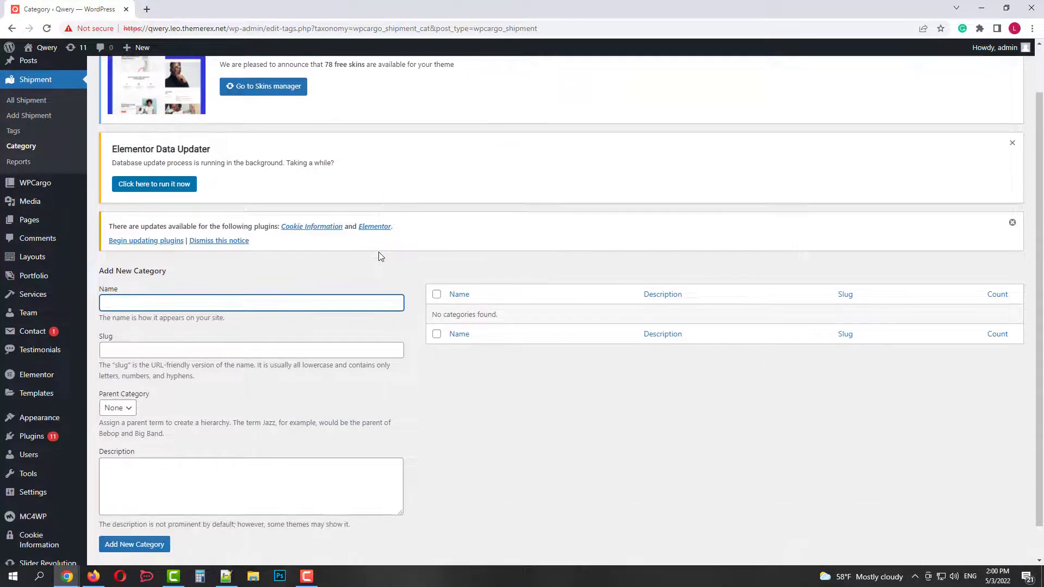
pyautogui.click(21, 162)
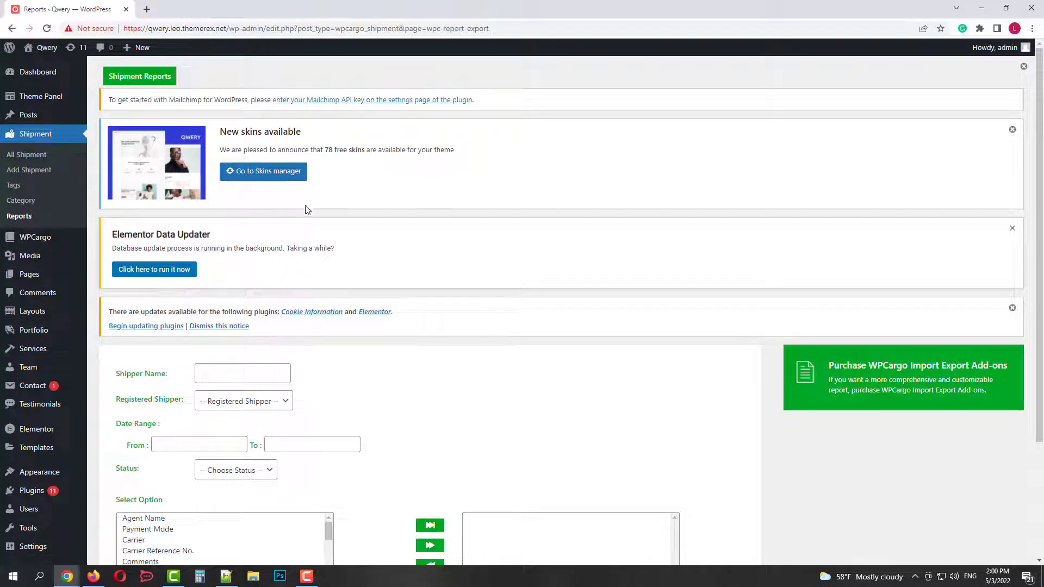
pyautogui.scroll(-3, 357, 243)
# Inspect the Shipper Name and Status filter options without changing them.
pyautogui.click(233, 223)
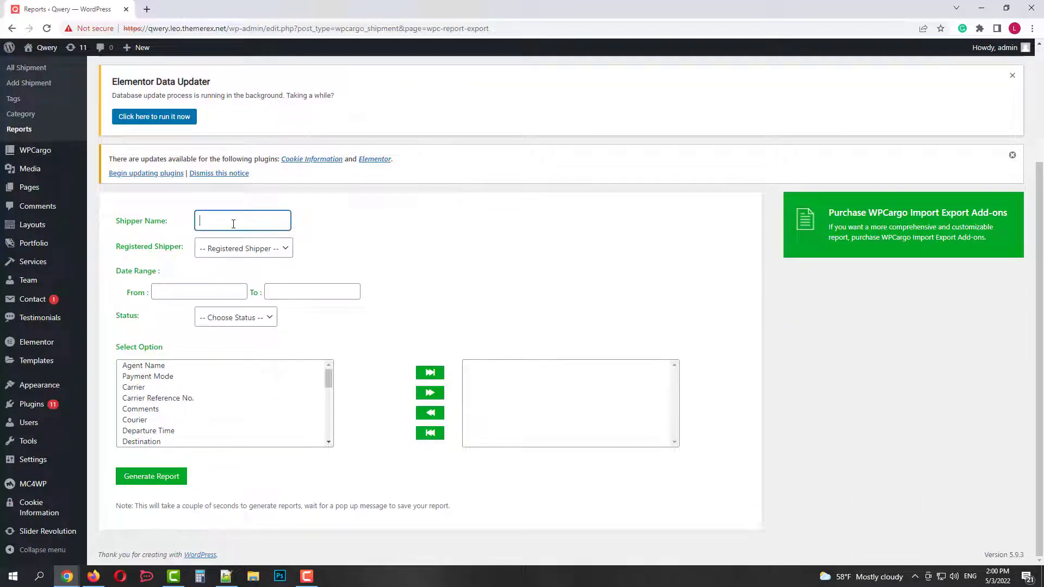
pyautogui.click(268, 256)
pyautogui.click(269, 254)
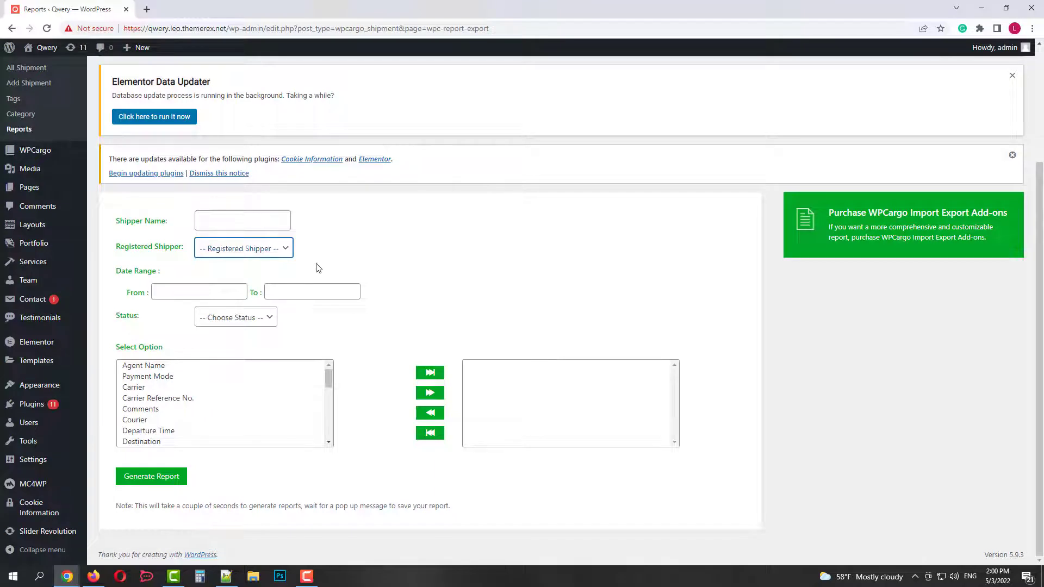
pyautogui.click(260, 323)
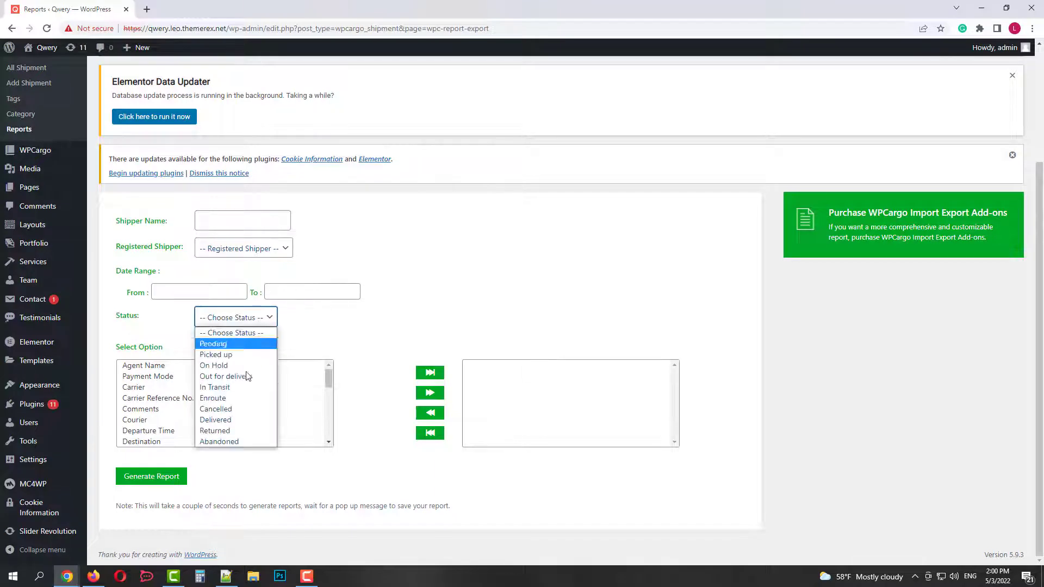
pyautogui.click(251, 319)
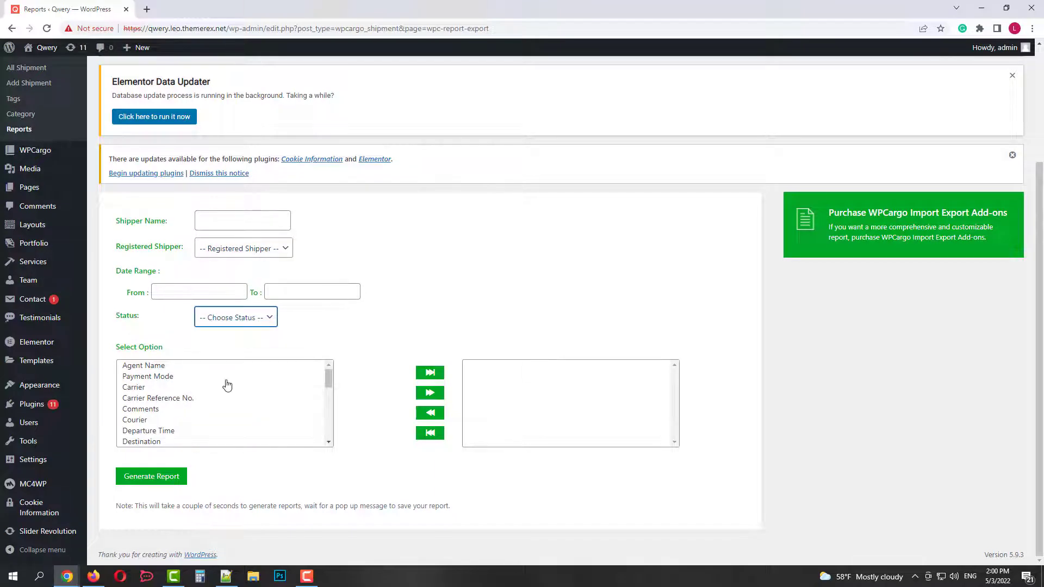
# Reset the report field lists and choose only Payment Mode and Courier.
pyautogui.click(156, 400)
pyautogui.click(430, 373)
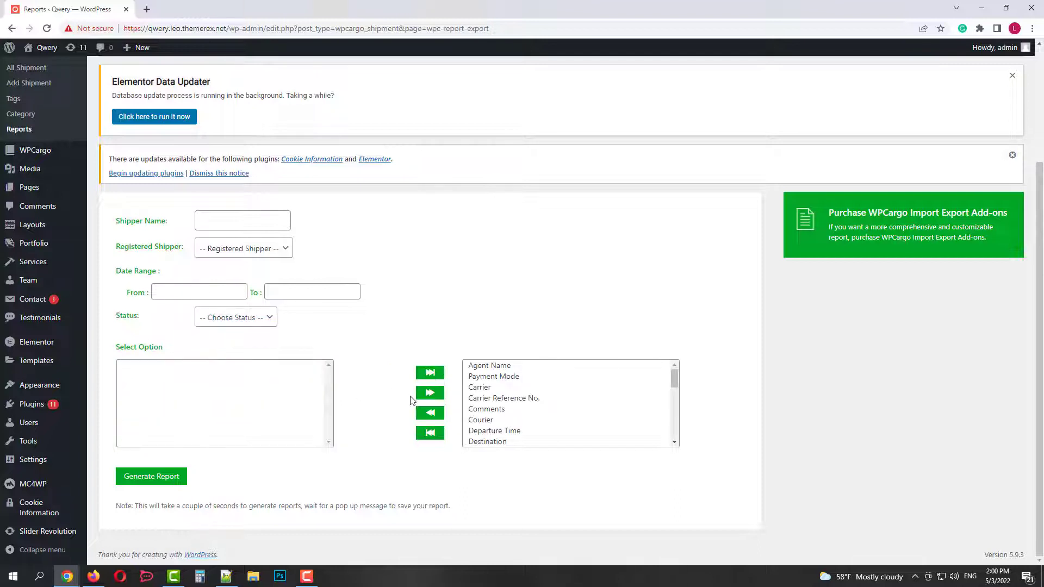
pyautogui.click(430, 435)
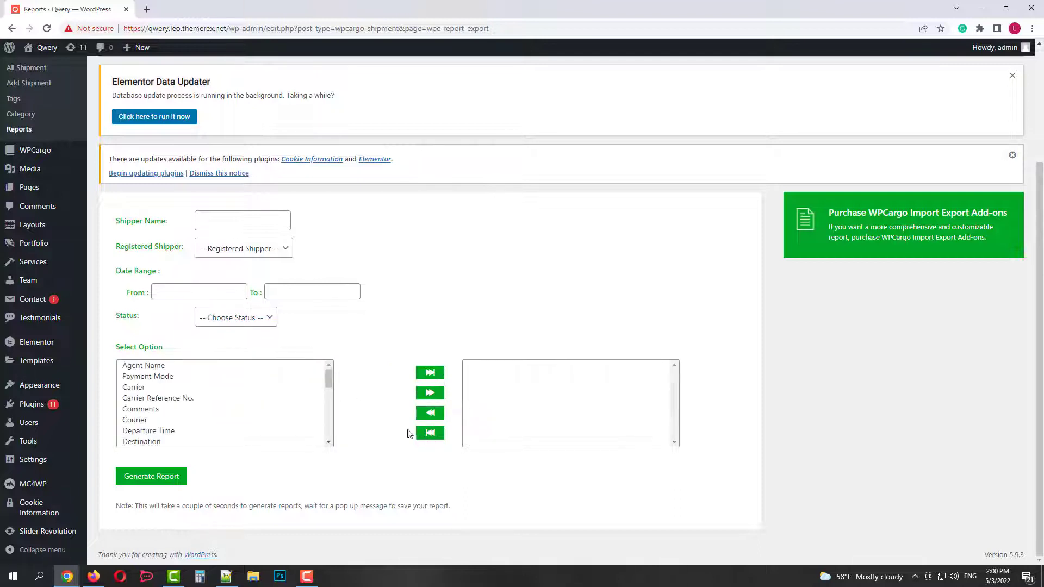
pyautogui.click(168, 378)
pyautogui.click(430, 393)
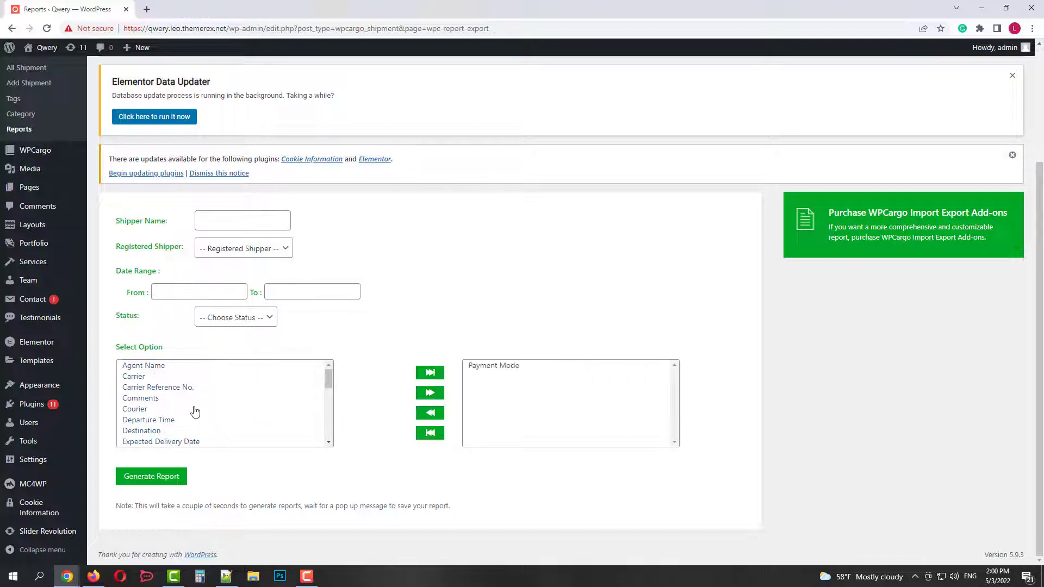
pyautogui.click(188, 411)
pyautogui.click(430, 394)
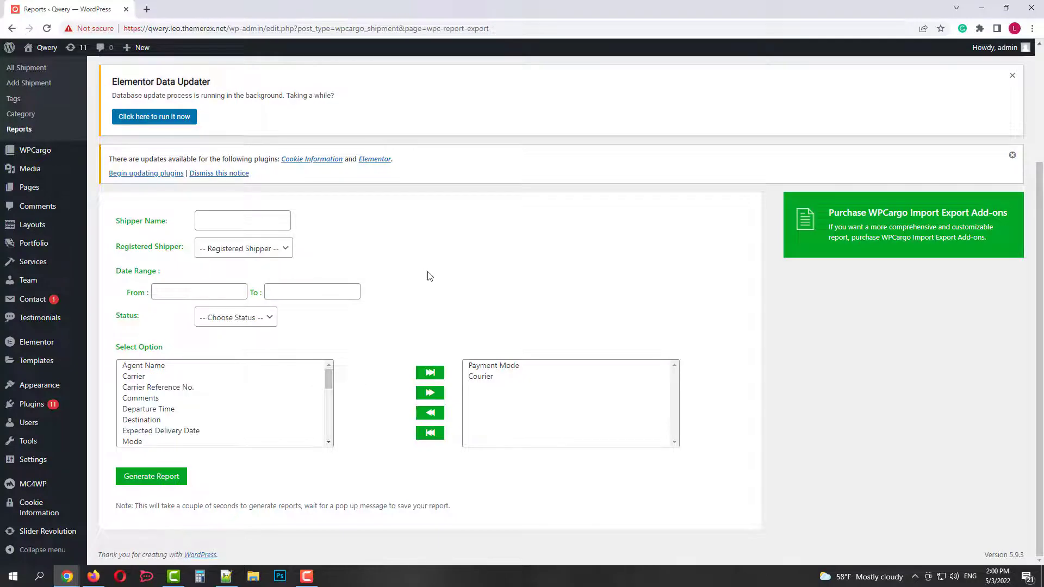
pyautogui.scroll(3, 424, 272)
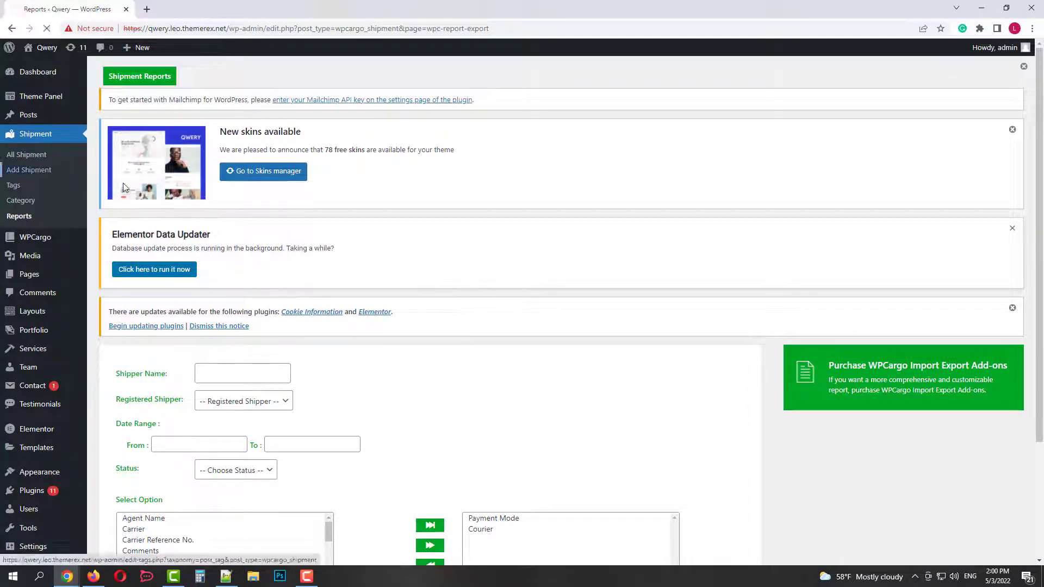
# Start a new shipment and assign it to a client, an agent and an employee.
pyautogui.click(29, 170)
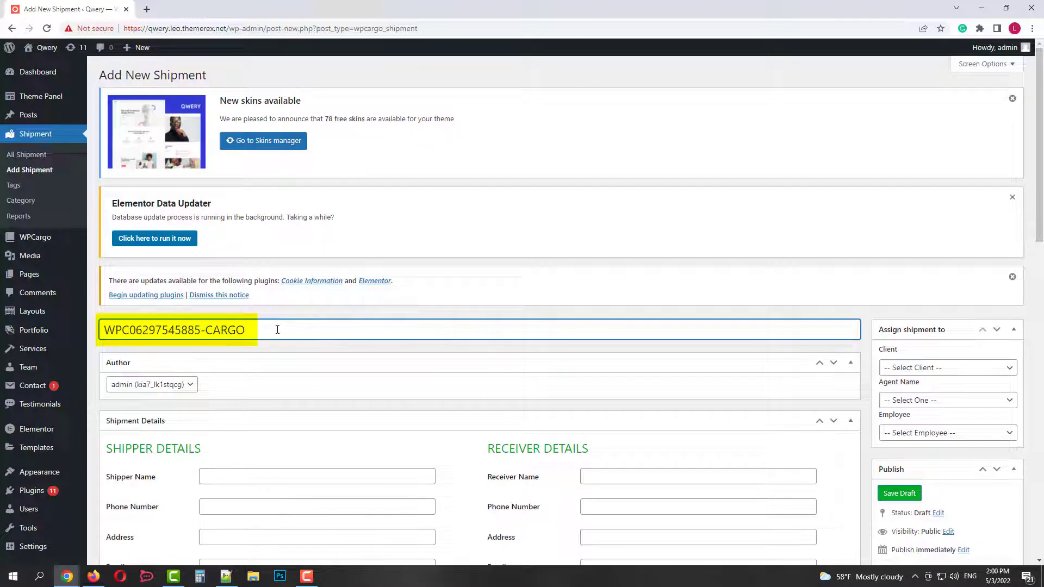
pyautogui.moveTo(277, 329); pyautogui.dragTo(92, 341)
pyautogui.scroll(-2, 461, 259)
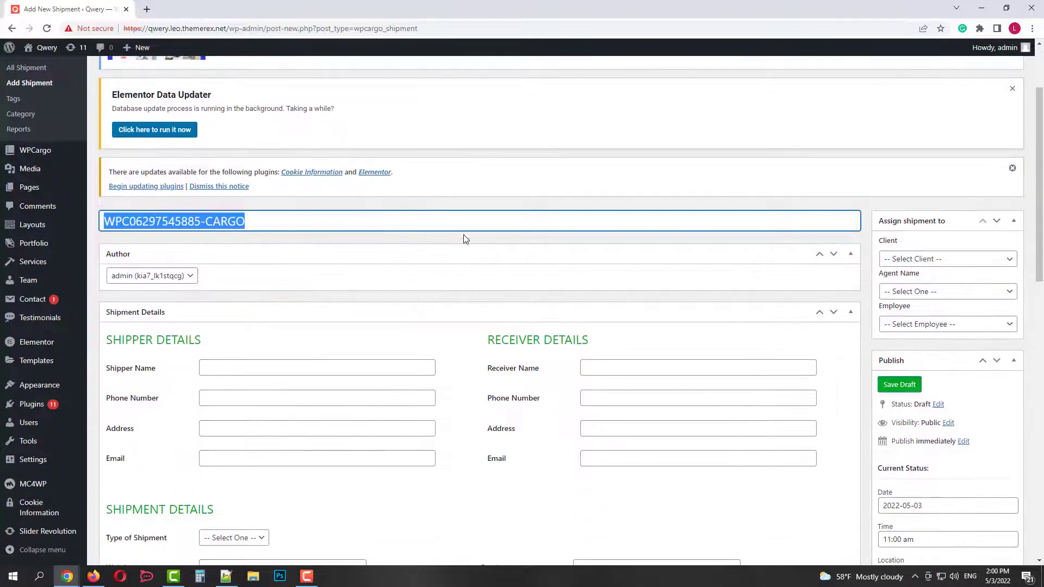
pyautogui.click(921, 261)
pyautogui.click(919, 284)
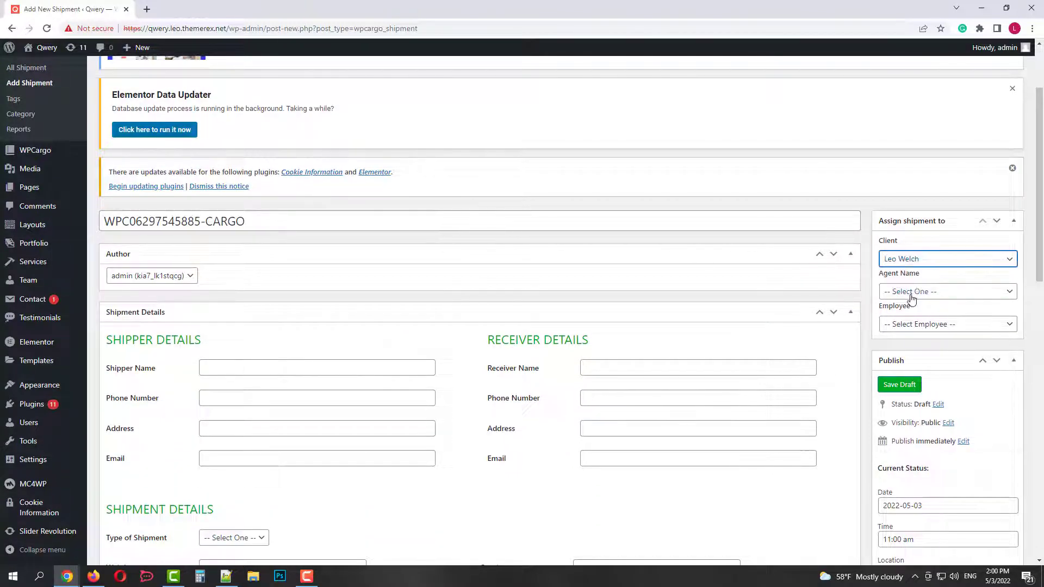
pyautogui.click(912, 294)
pyautogui.click(912, 317)
pyautogui.click(912, 324)
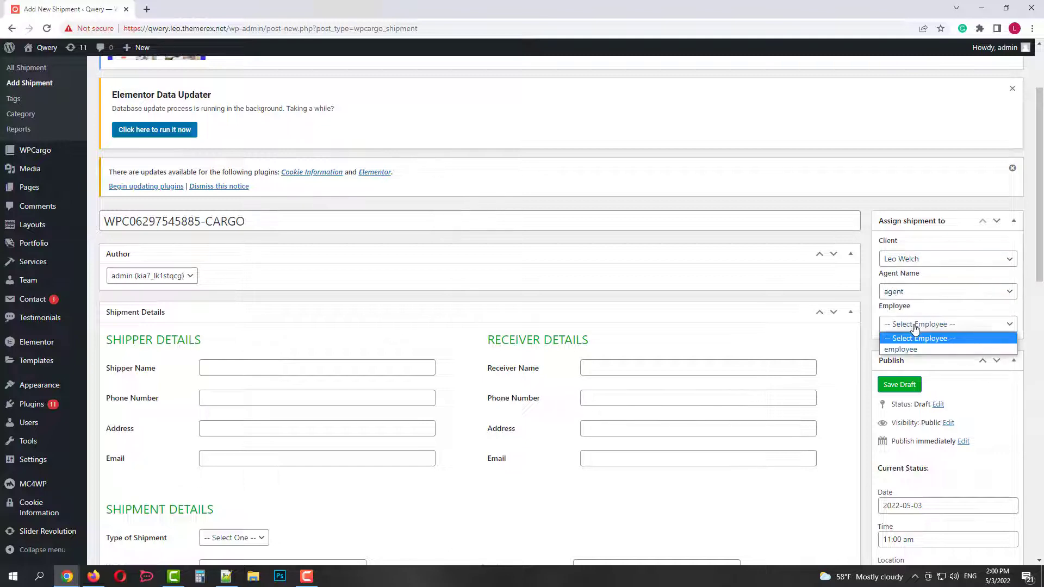
pyautogui.click(914, 348)
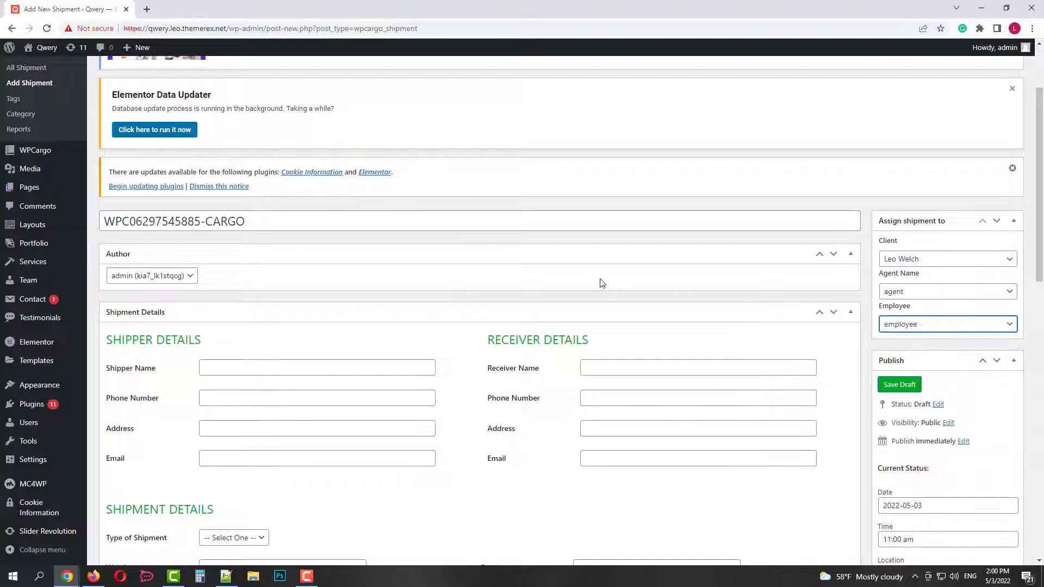
# Enter shipper name 'test', with phone, address and email from saved suggestions.
pyautogui.click(276, 365)
pyautogui.write('tester')
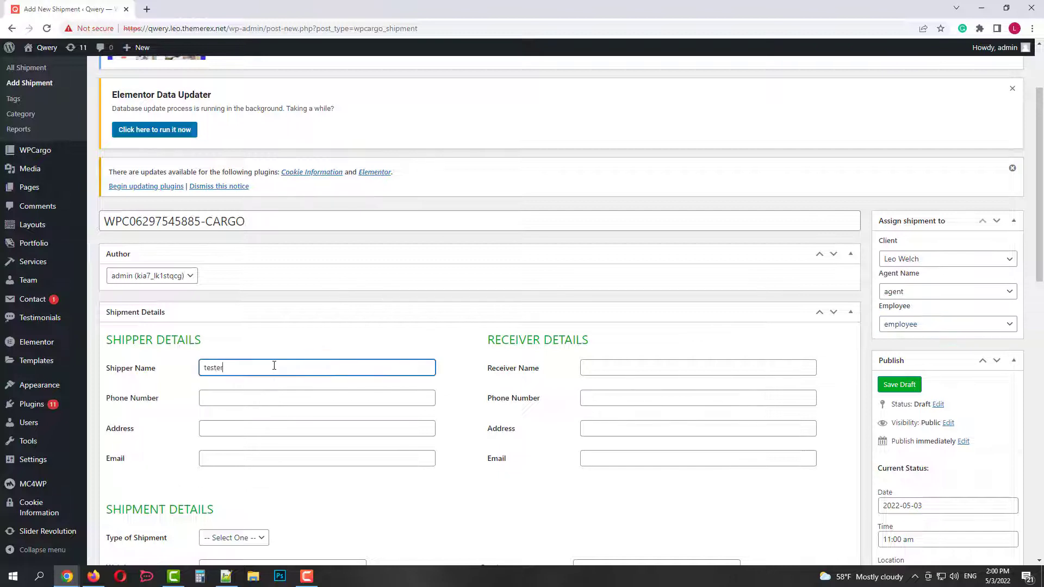
pyautogui.click(240, 398)
pyautogui.click(279, 429)
pyautogui.click(267, 430)
pyautogui.click(288, 453)
pyautogui.click(255, 460)
pyautogui.click(303, 484)
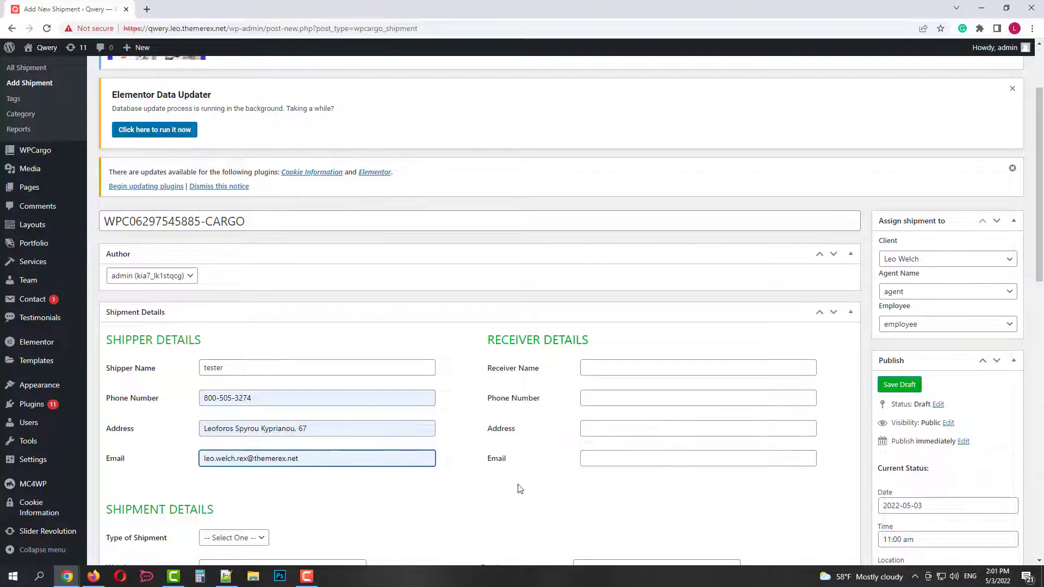
# Enter the receiver's name, and fill their phone, address and email from suggestions.
pyautogui.click(596, 366)
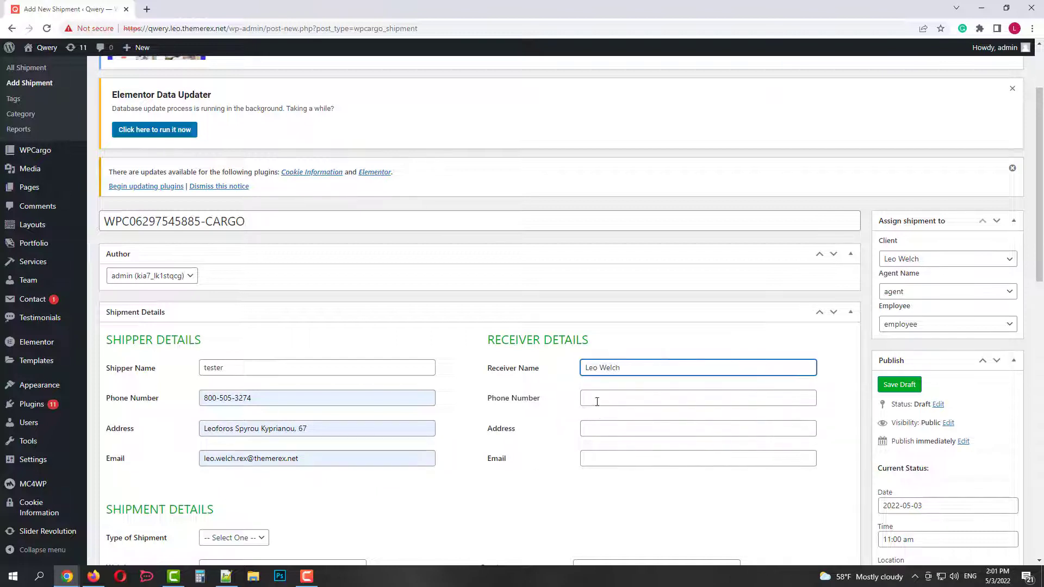
pyautogui.click(597, 393)
pyautogui.click(653, 422)
pyautogui.click(596, 429)
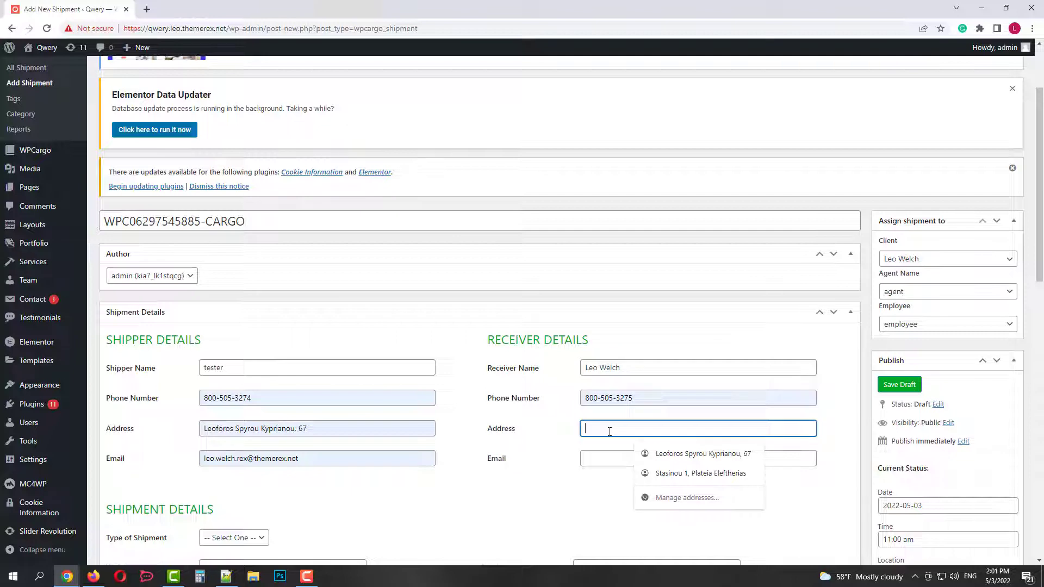
pyautogui.click(663, 454)
pyautogui.click(601, 458)
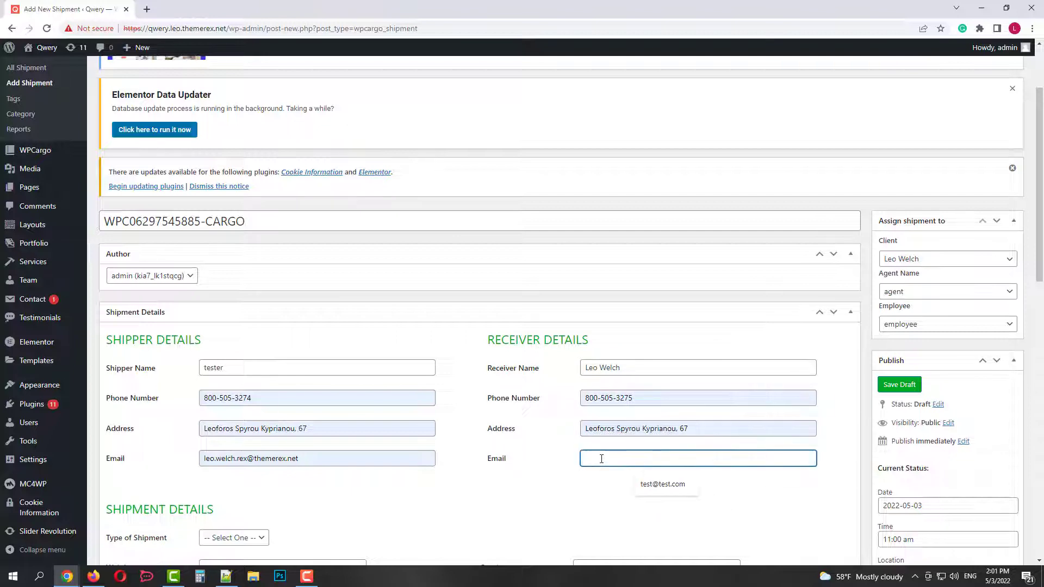
pyautogui.click(603, 482)
pyautogui.scroll(-1, 454, 487)
# Set type Air Freight, weight 10, 1 package, product Car Parts and payment mode CASH.
pyautogui.scroll(-3, 454, 486)
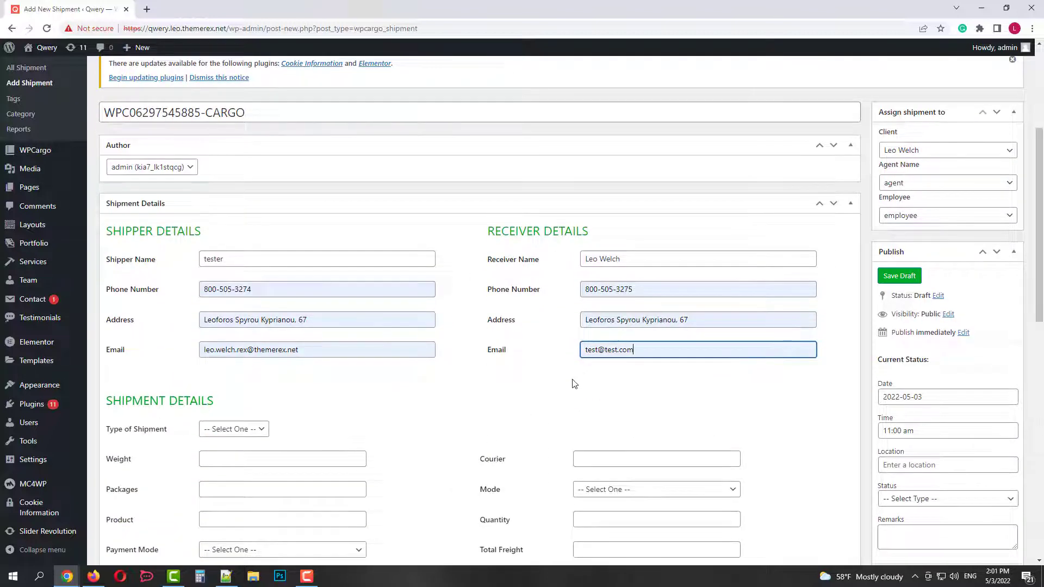
pyautogui.scroll(-2, 571, 384)
pyautogui.scroll(-2, 389, 296)
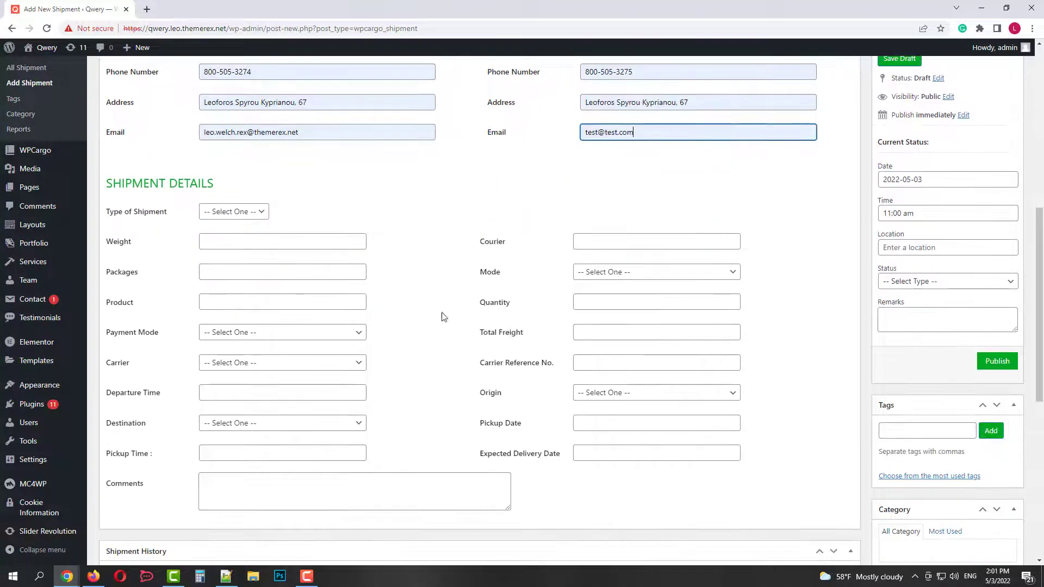
pyautogui.click(245, 214)
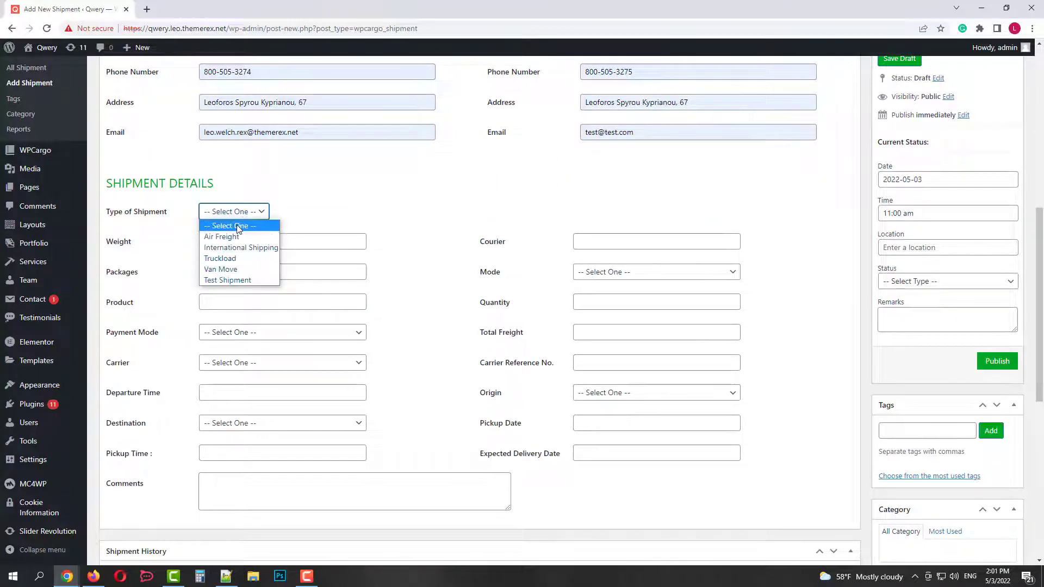
pyautogui.click(237, 238)
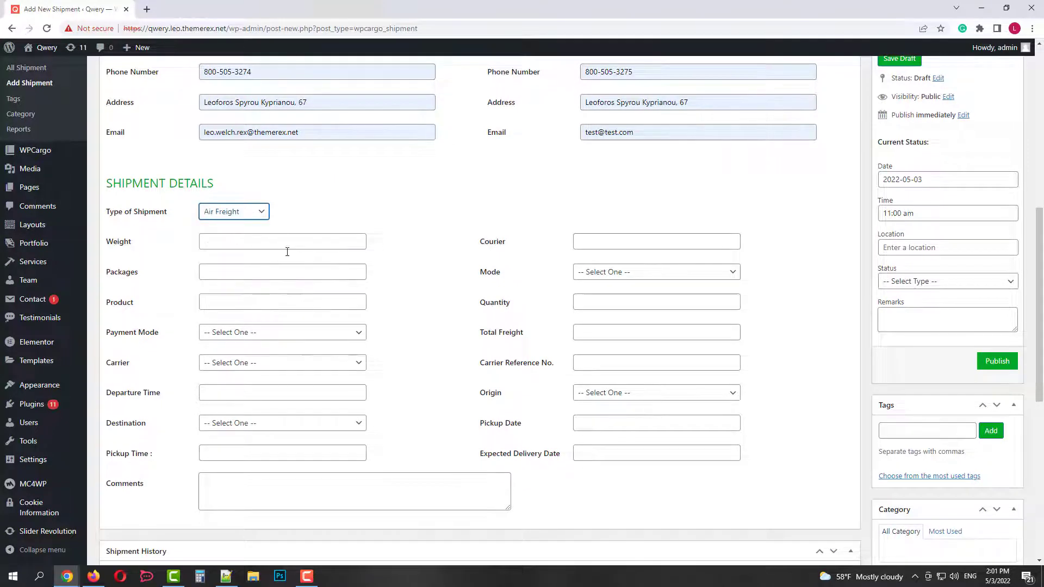
pyautogui.click(238, 246)
pyautogui.write('10')
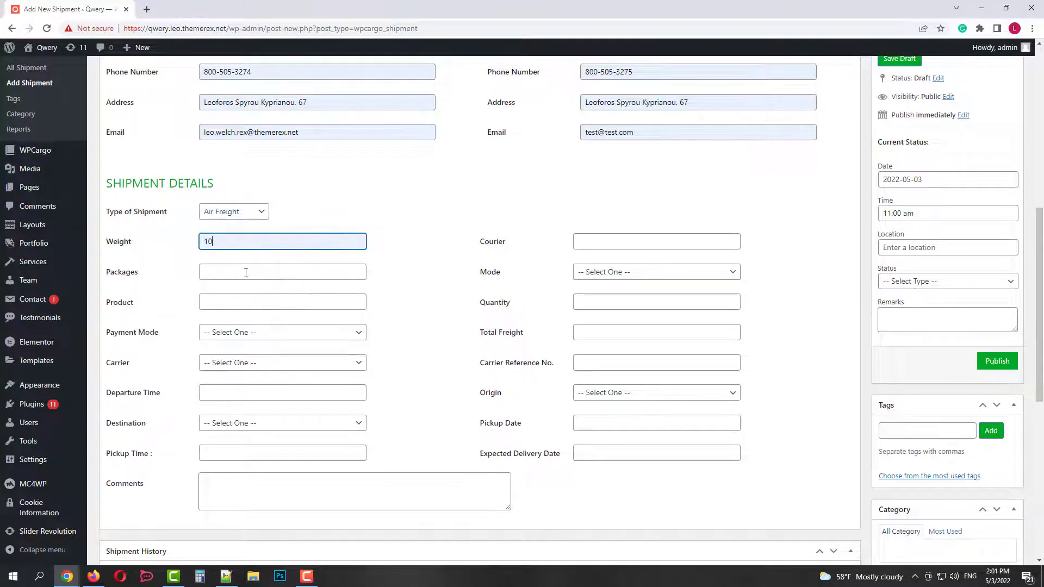
pyautogui.click(246, 273)
pyautogui.write('1')
pyautogui.click(227, 303)
pyautogui.click(273, 330)
pyautogui.click(246, 334)
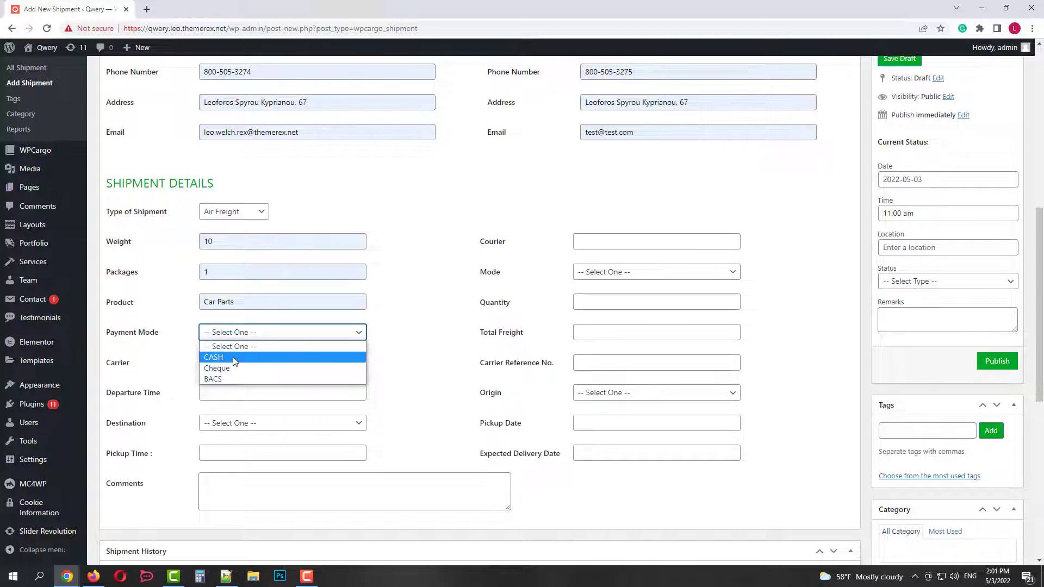
pyautogui.click(233, 358)
# Set carrier Test Cargo, departure 15:00, destination China and pickup time 16:00.
pyautogui.scroll(-1, 381, 303)
pyautogui.click(292, 311)
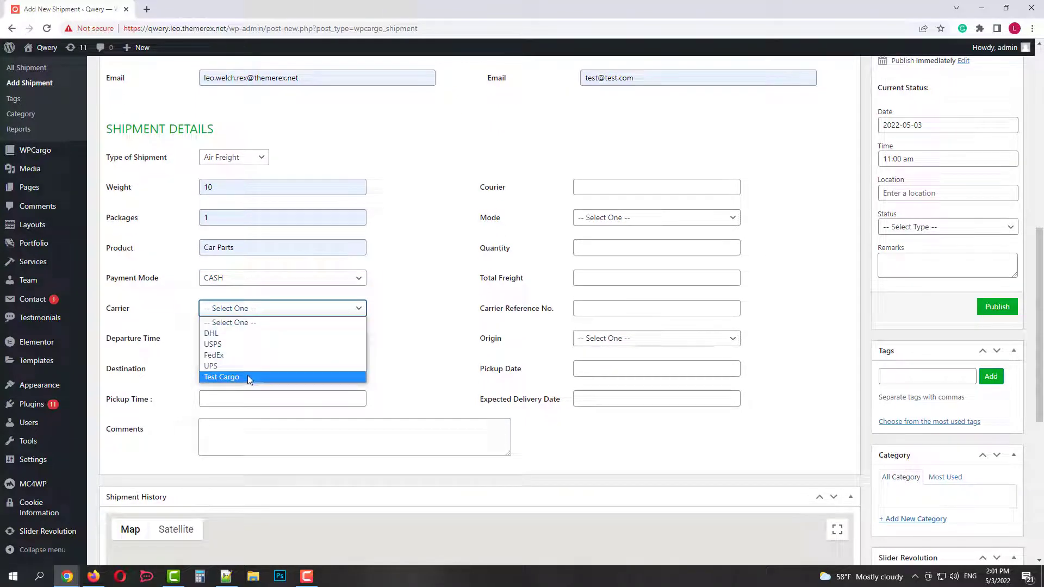
pyautogui.click(246, 376)
pyautogui.click(279, 339)
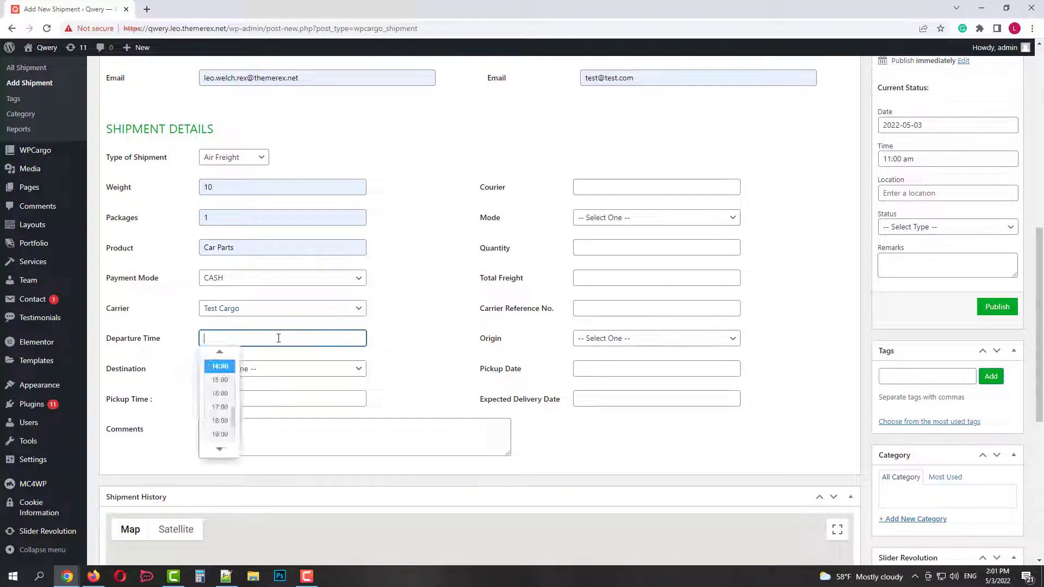
pyautogui.click(226, 384)
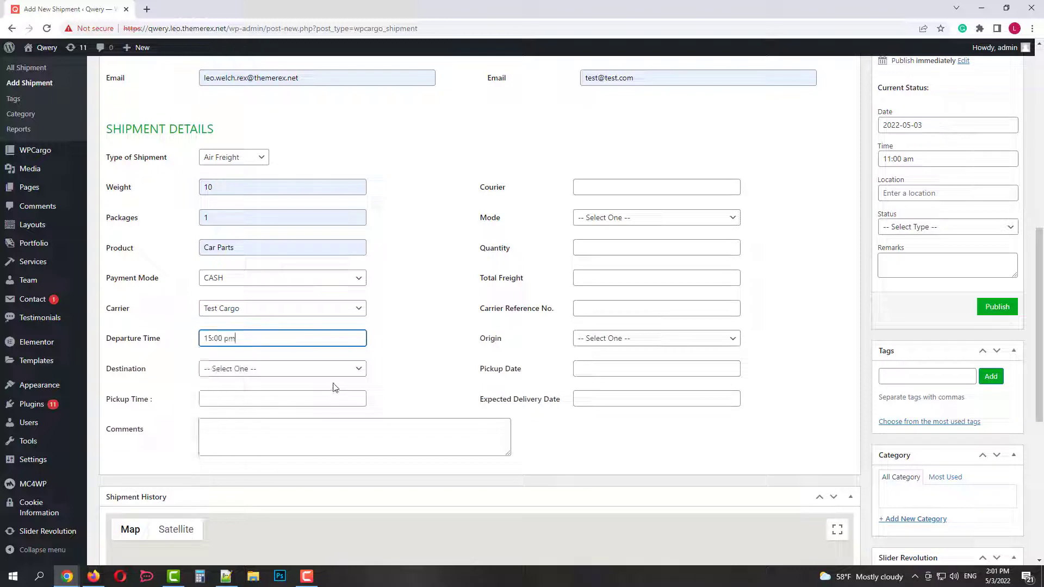
pyautogui.click(263, 371)
pyautogui.click(230, 299)
pyautogui.click(223, 397)
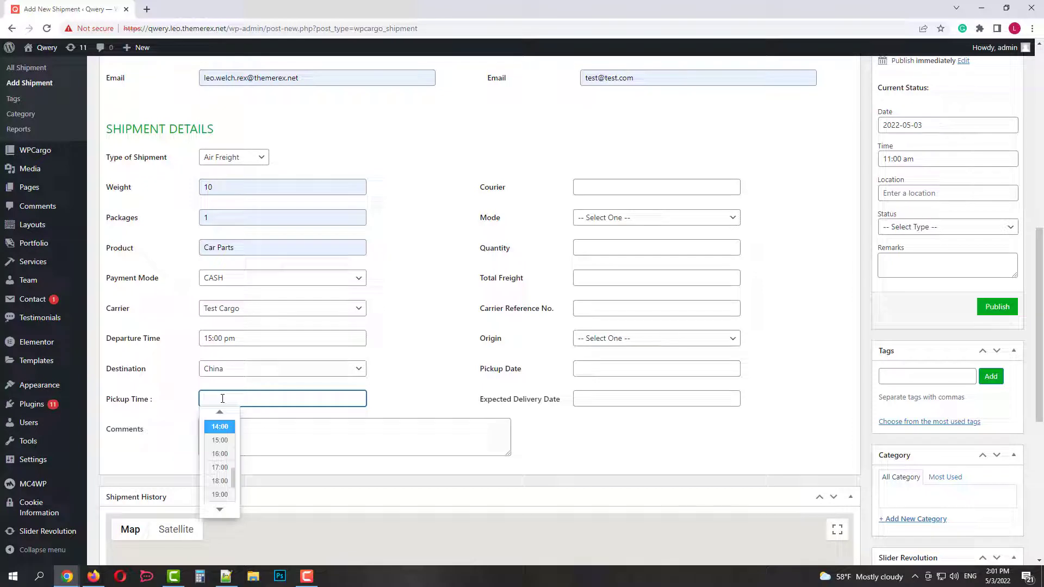
pyautogui.click(220, 454)
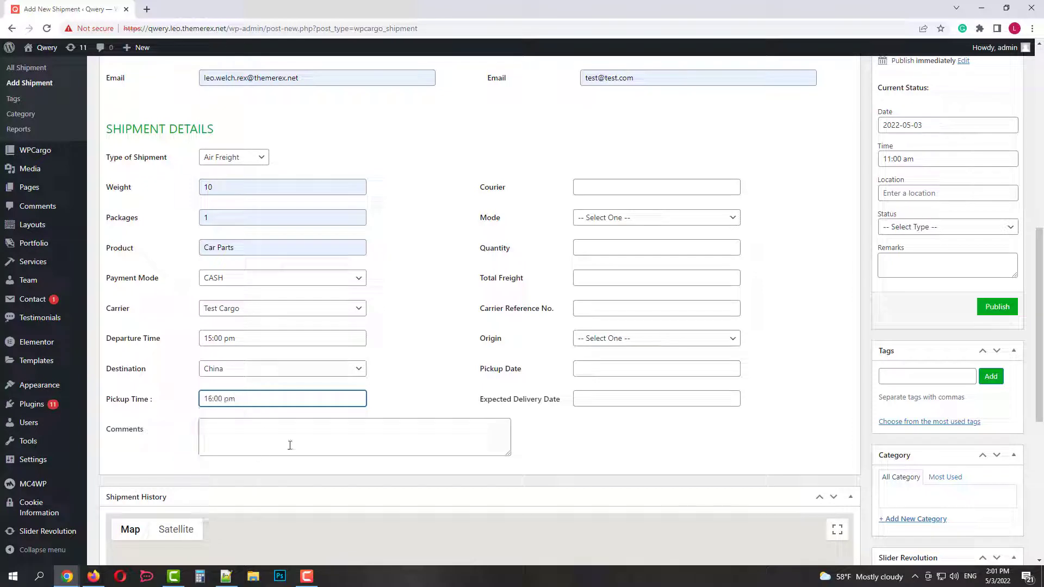
# Set courier Test, mode Air Freight, quantity 1, total freight 10 and carrier reference 123.
pyautogui.click(614, 186)
pyautogui.write('Test Cargo')
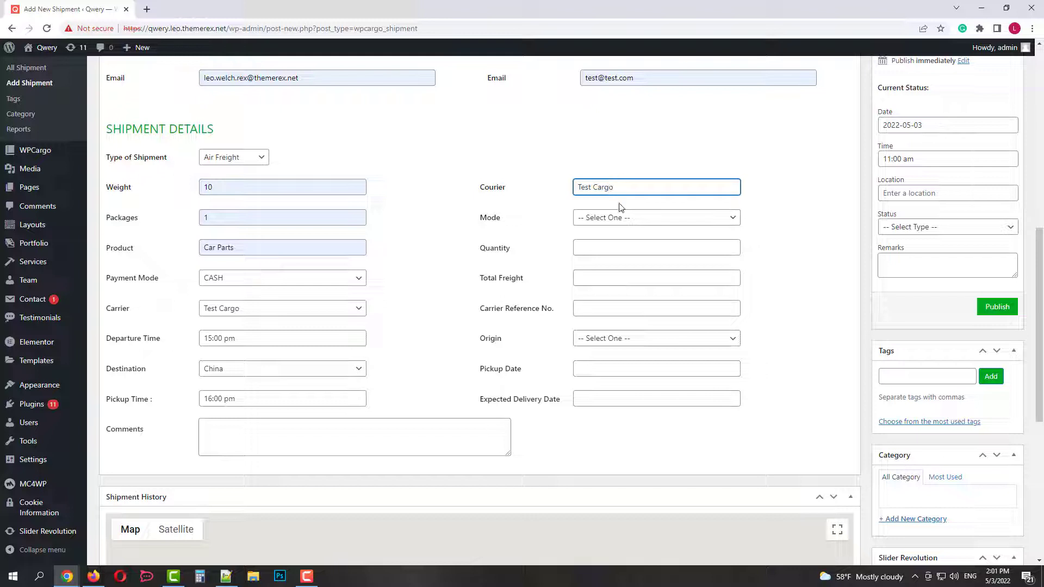
pyautogui.click(620, 218)
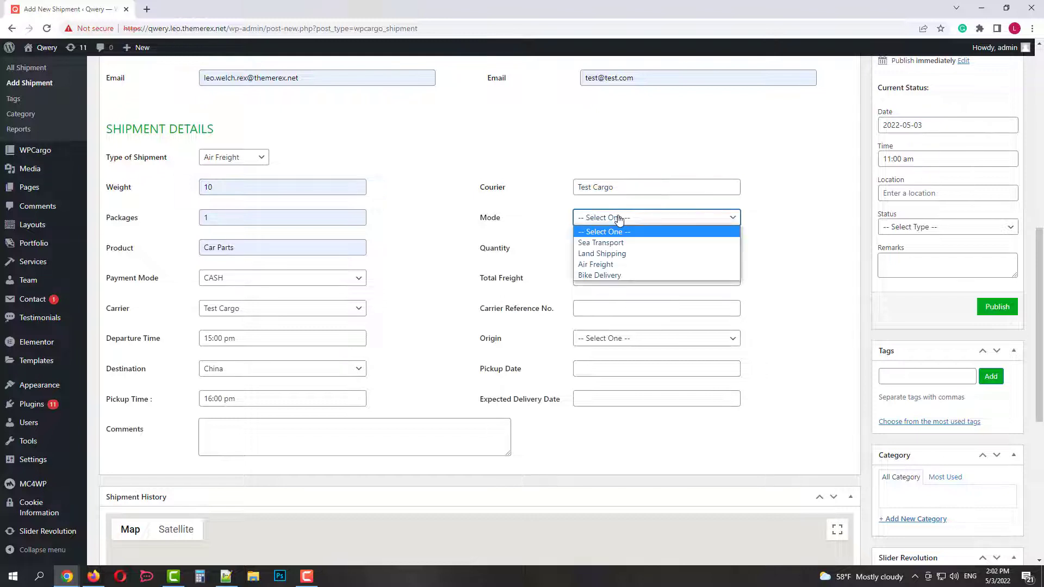
pyautogui.click(601, 265)
pyautogui.click(603, 245)
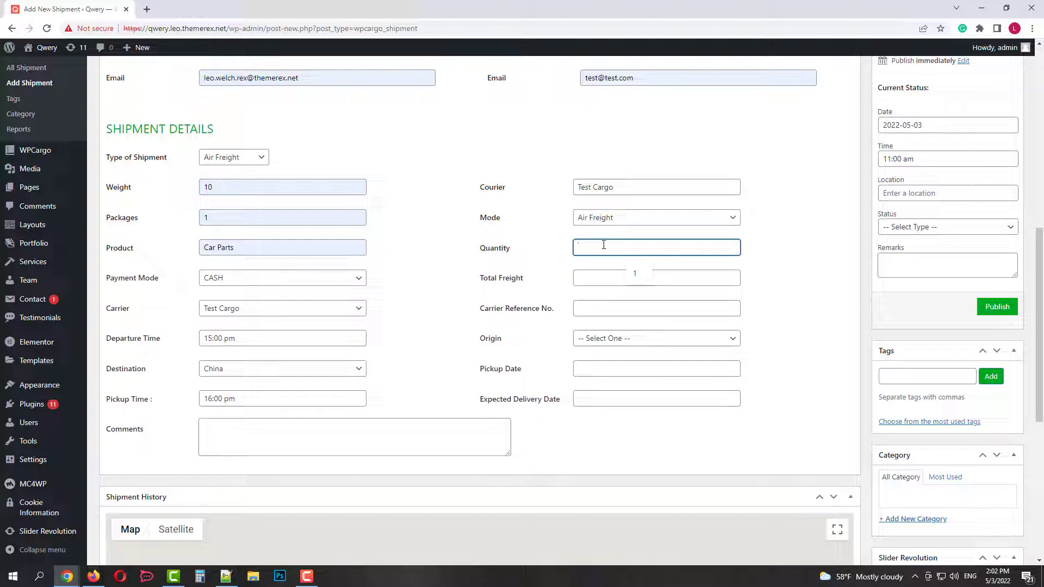
pyautogui.write('1')
pyautogui.click(595, 277)
pyautogui.click(635, 303)
pyautogui.click(620, 307)
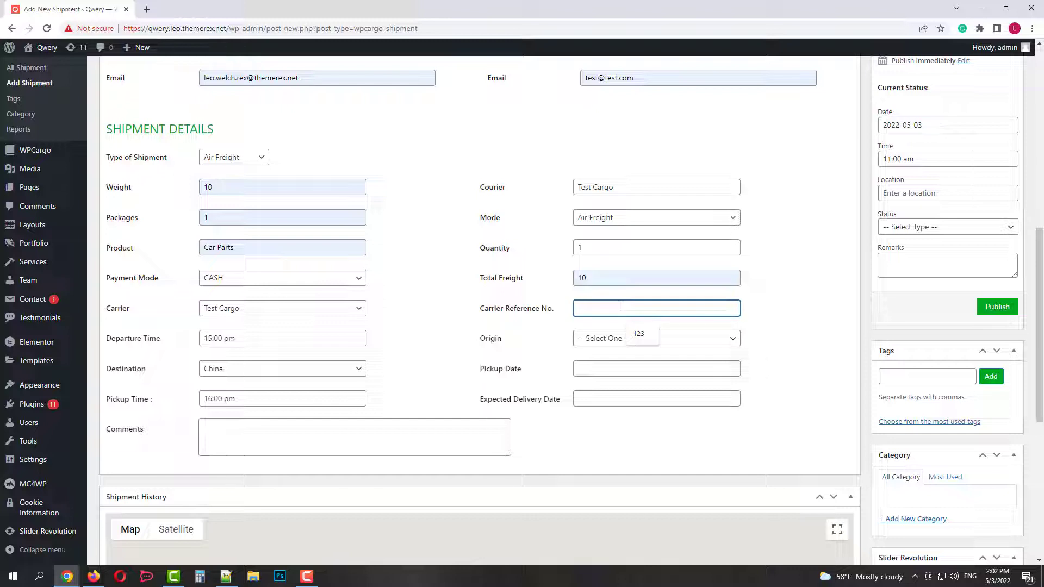
pyautogui.click(645, 334)
# Set origin to Colombia and both pickup and expected delivery dates to May 4, 2022.
pyautogui.scroll(-1, 718, 294)
pyautogui.click(613, 283)
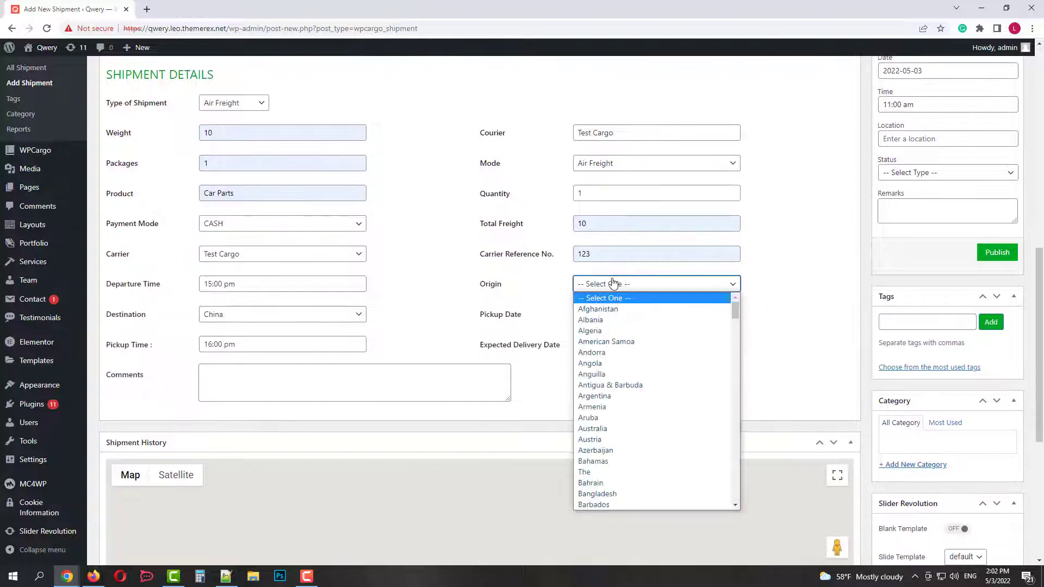
pyautogui.scroll(-6, 615, 326)
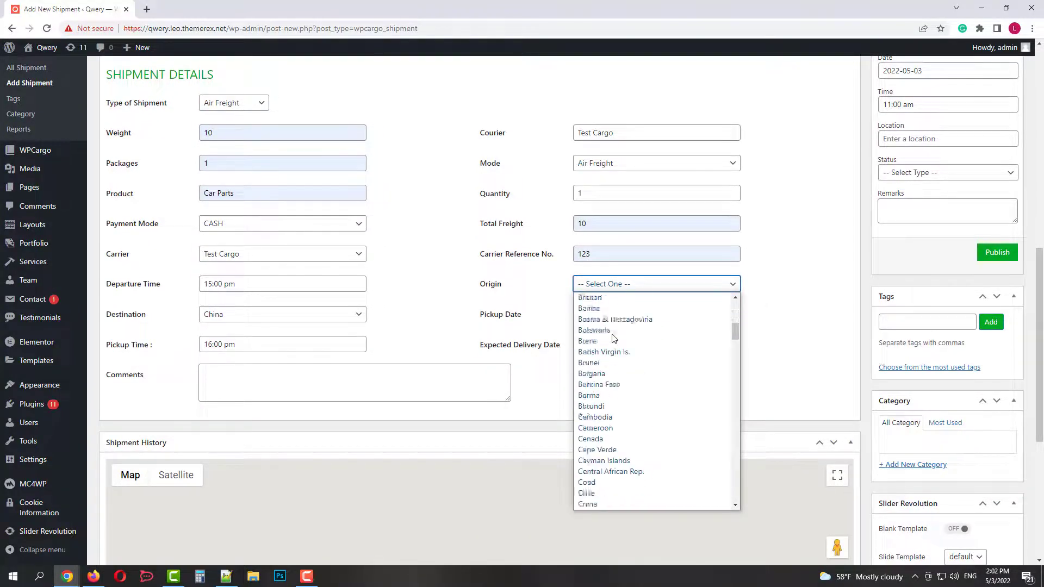
pyautogui.click(605, 461)
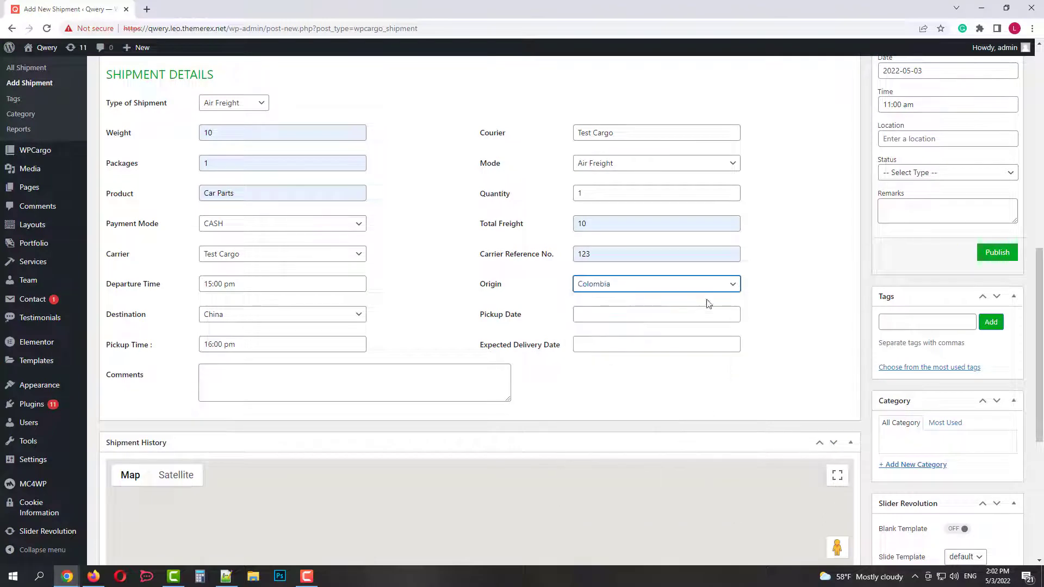
pyautogui.click(611, 316)
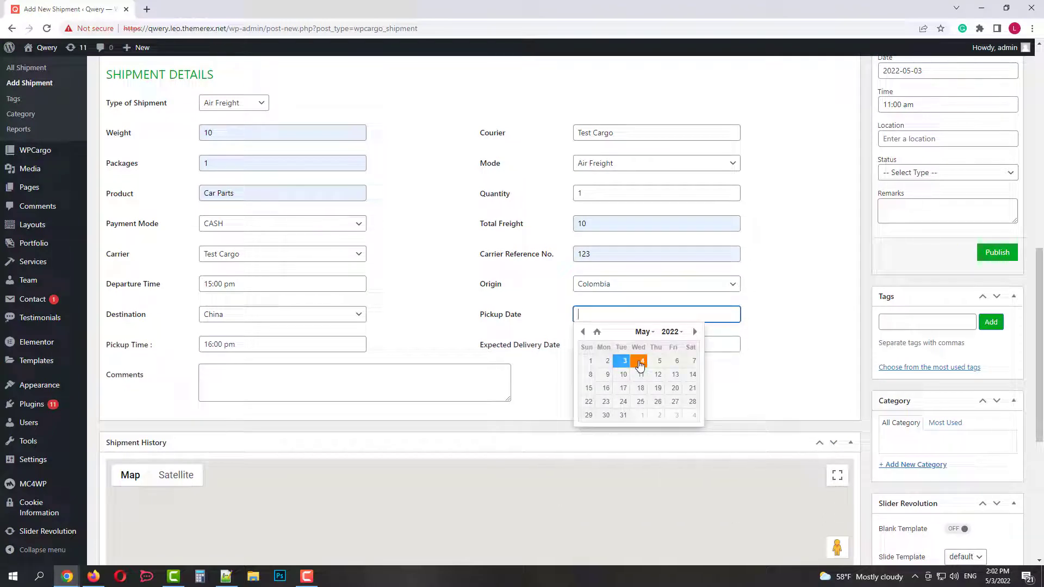
pyautogui.click(640, 361)
pyautogui.click(629, 344)
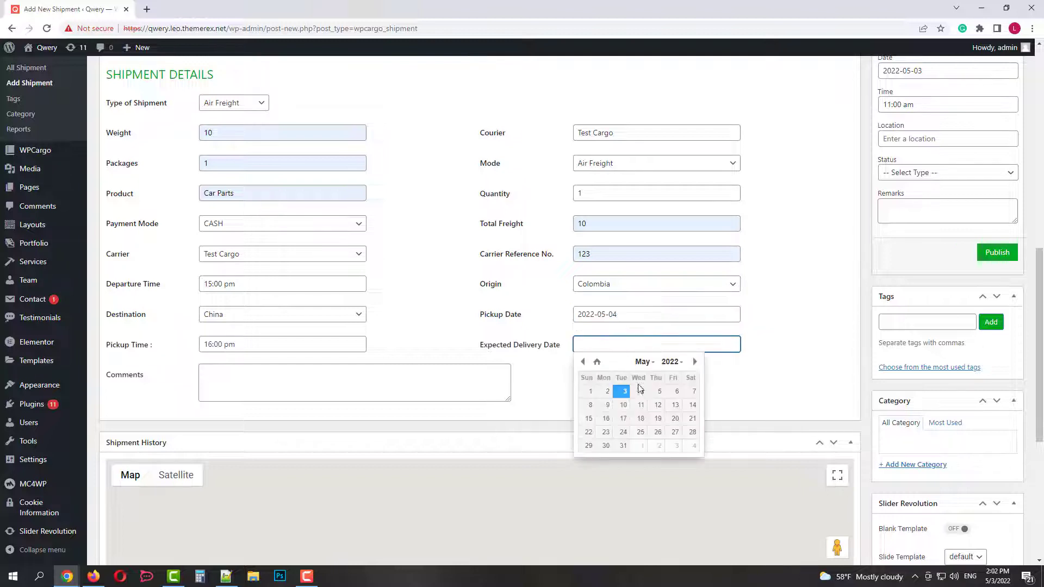
pyautogui.click(641, 392)
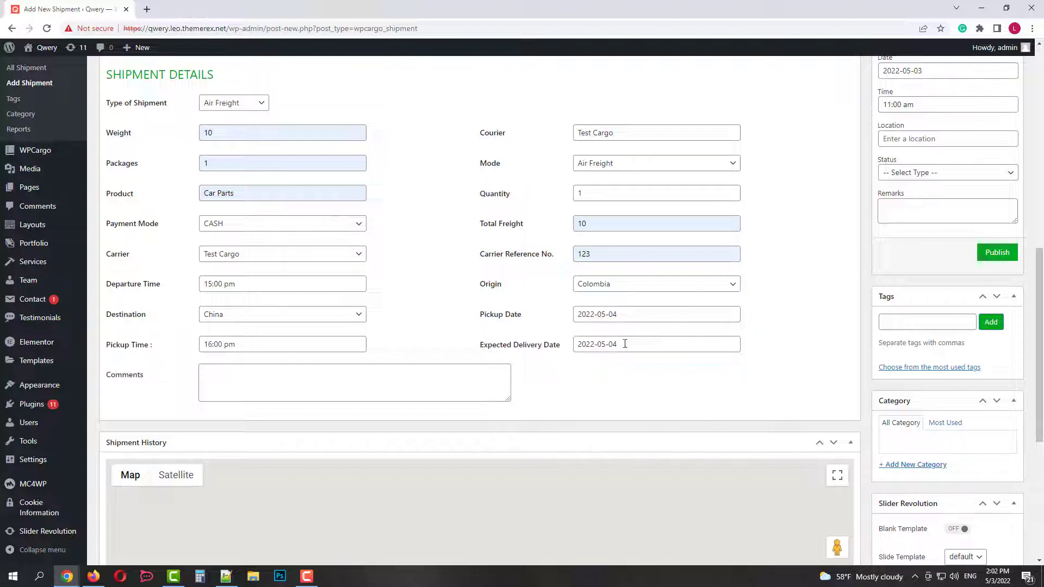
# Add the comment 'handle with care' to the shipment.
pyautogui.scroll(-1, 625, 343)
pyautogui.click(337, 332)
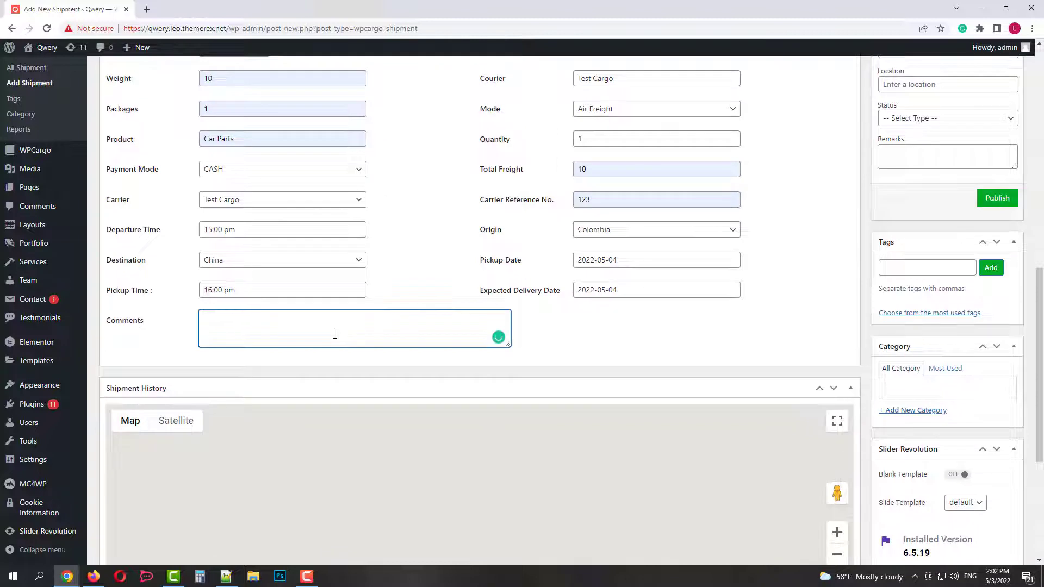
pyautogui.write('handle with care')
pyautogui.click(651, 354)
pyautogui.scroll(-3, 627, 322)
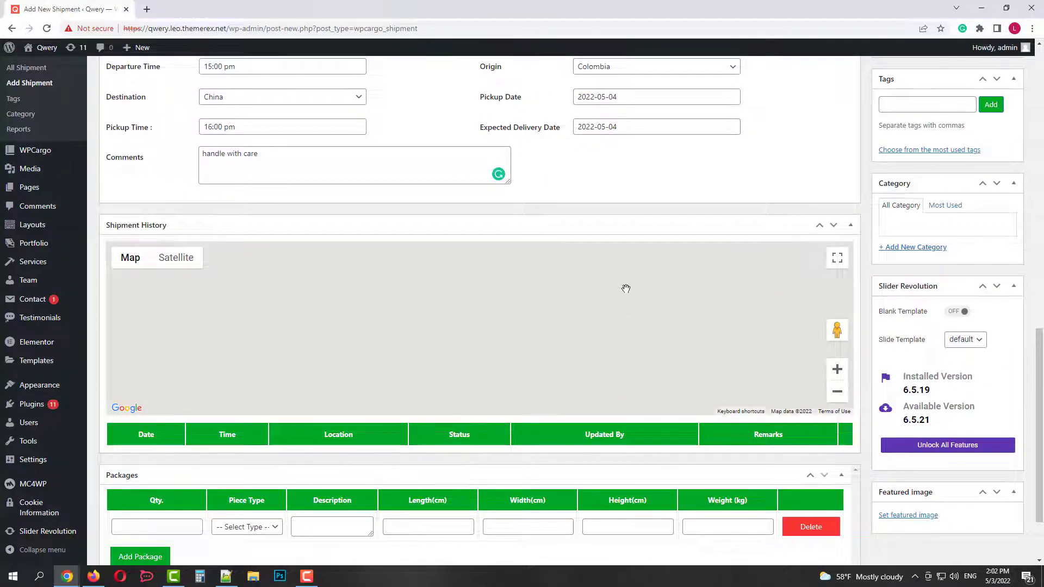
# Fill the package row: quantity 1, Carton, car parts, 10×10×10 cm, weight 5 kg.
pyautogui.scroll(-2, 707, 397)
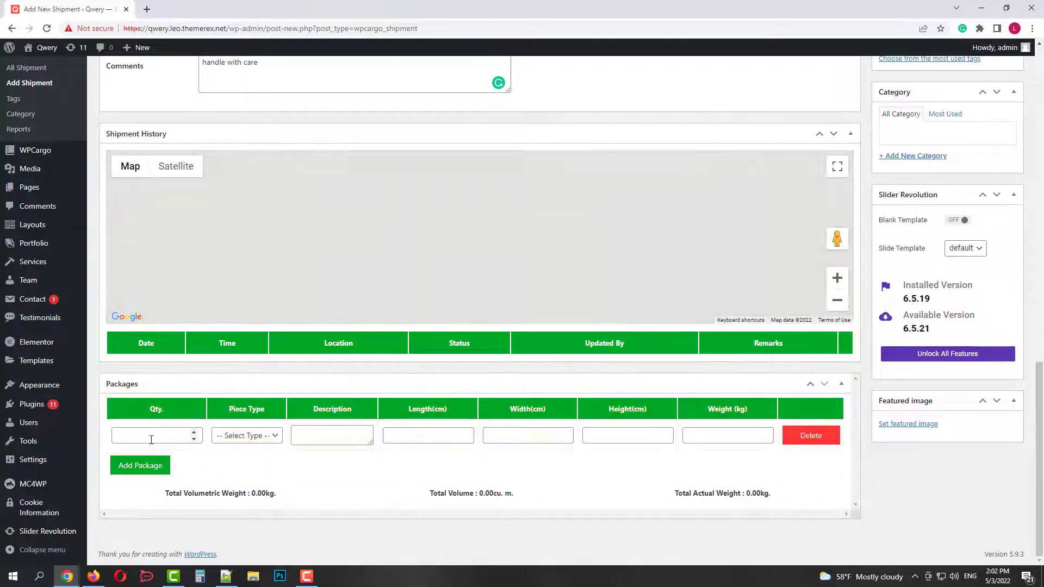
pyautogui.click(151, 440)
pyautogui.write('1')
pyautogui.click(256, 438)
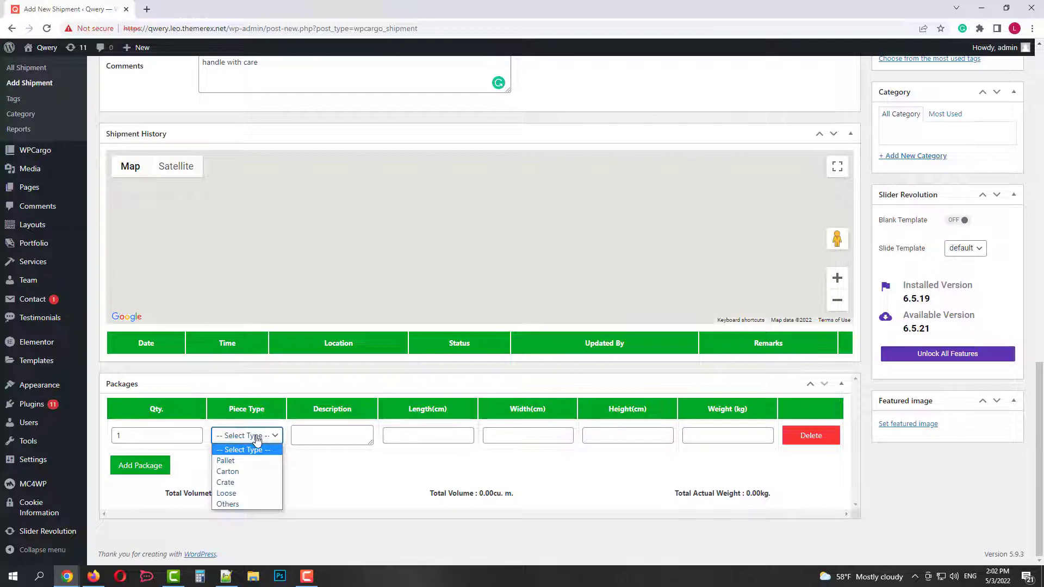
pyautogui.click(239, 473)
pyautogui.click(324, 436)
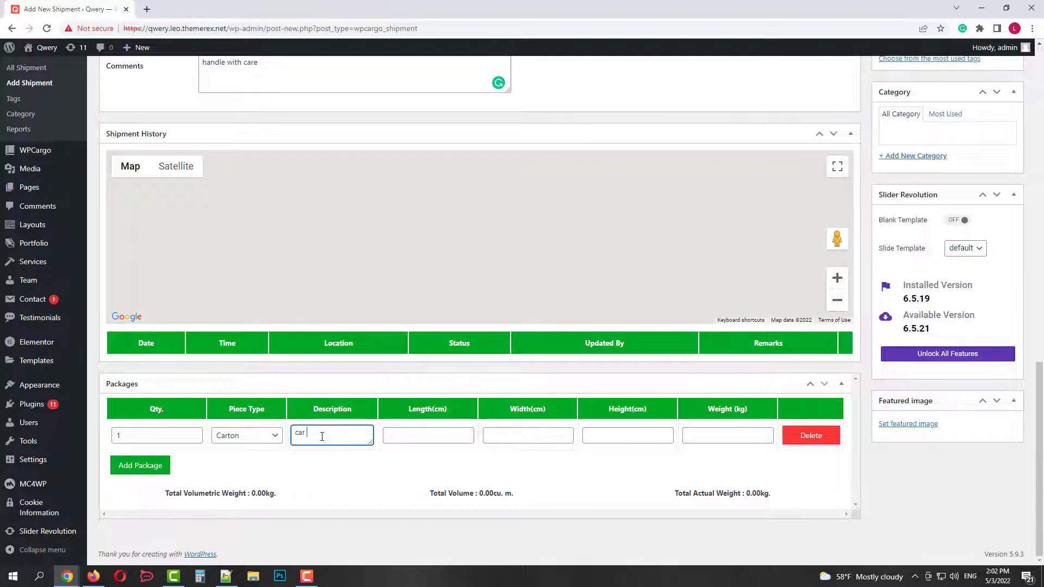
pyautogui.click(408, 436)
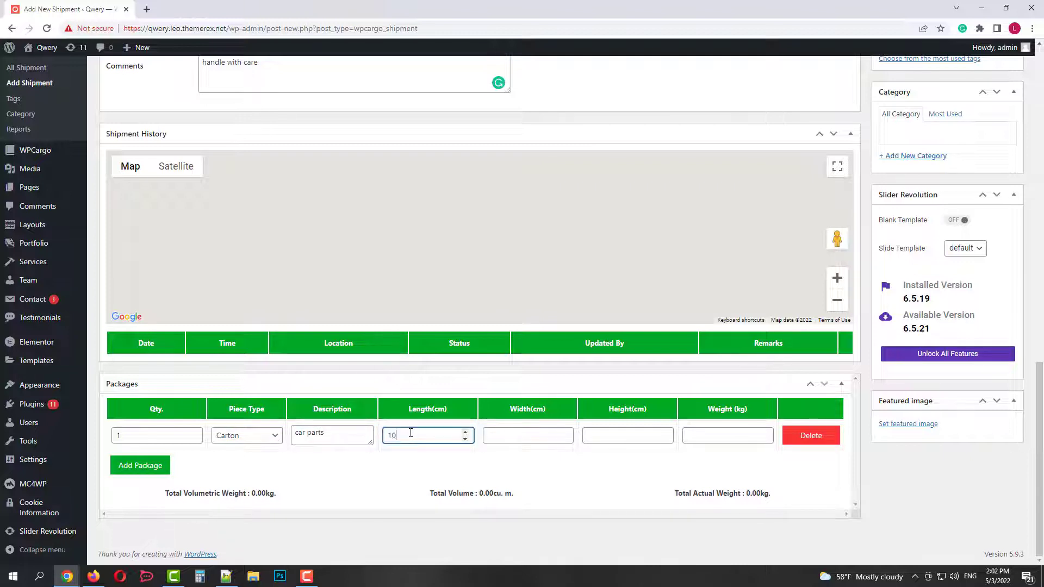
pyautogui.click(513, 434)
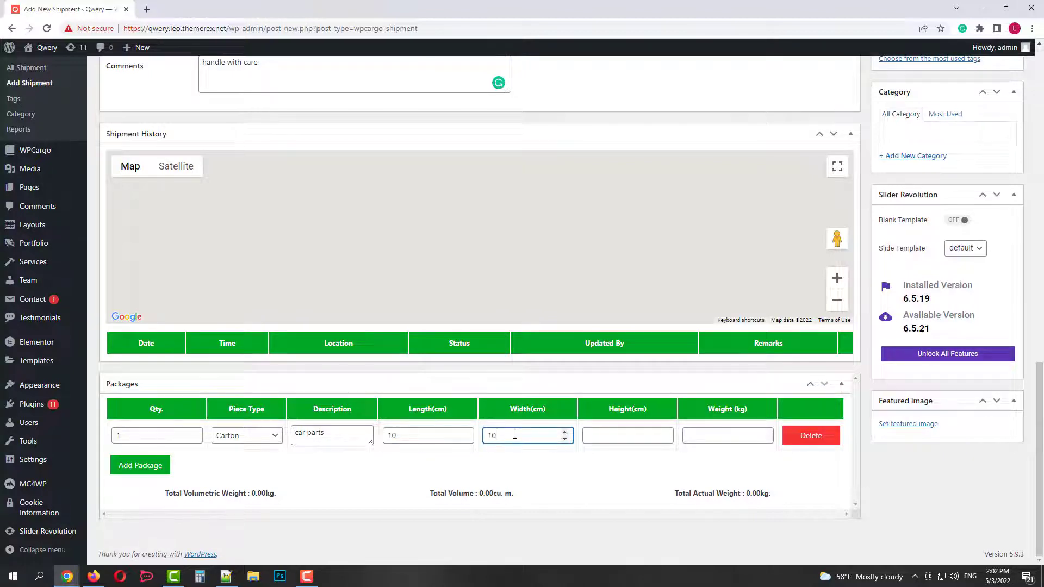
pyautogui.click(619, 435)
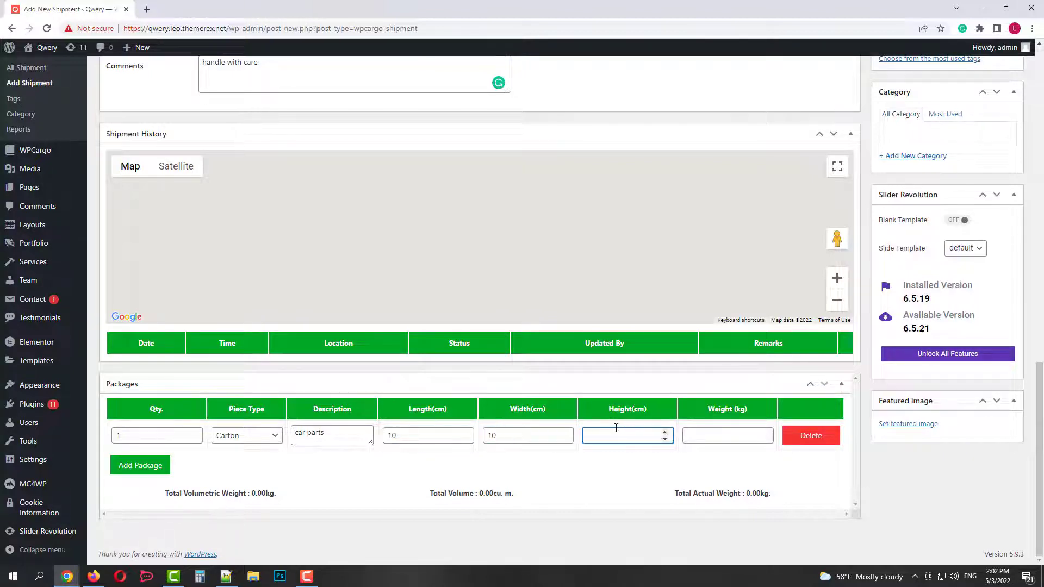
pyautogui.click(709, 433)
pyautogui.write('5')
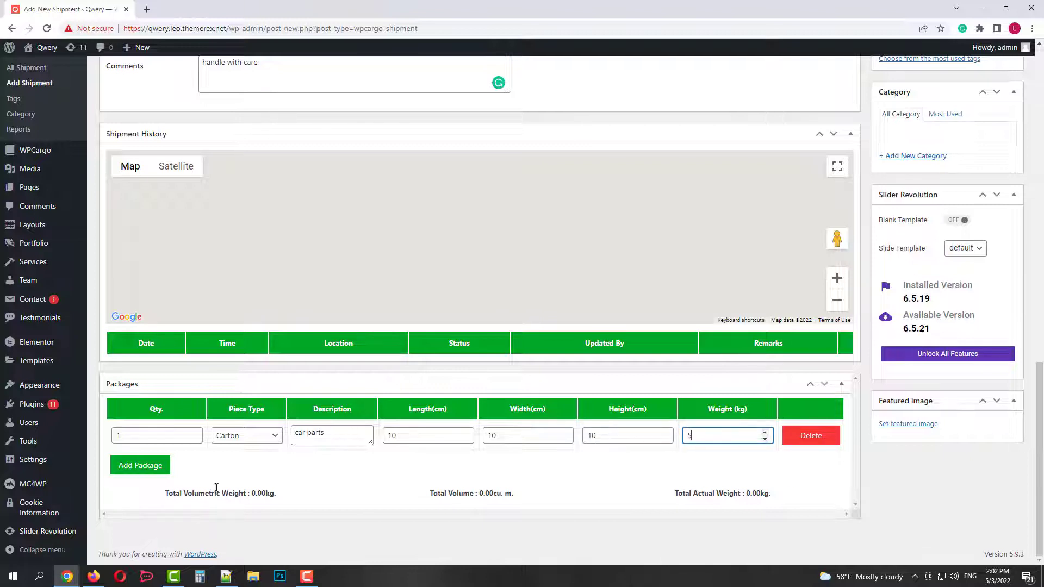
# Delete the extra empty package row that Add Package created.
pyautogui.click(147, 467)
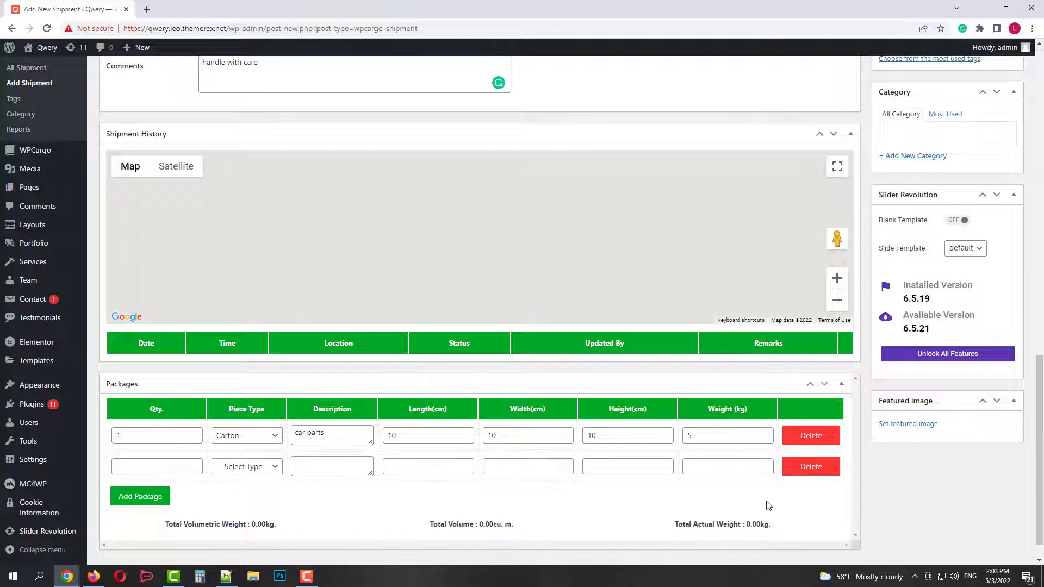
pyautogui.scroll(-1, 443, 484)
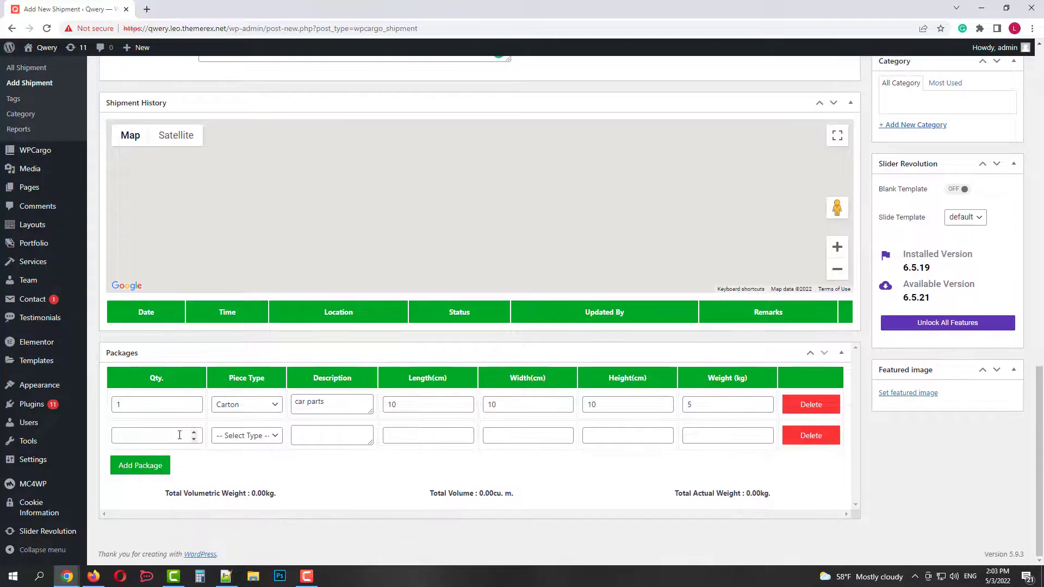
pyautogui.click(805, 441)
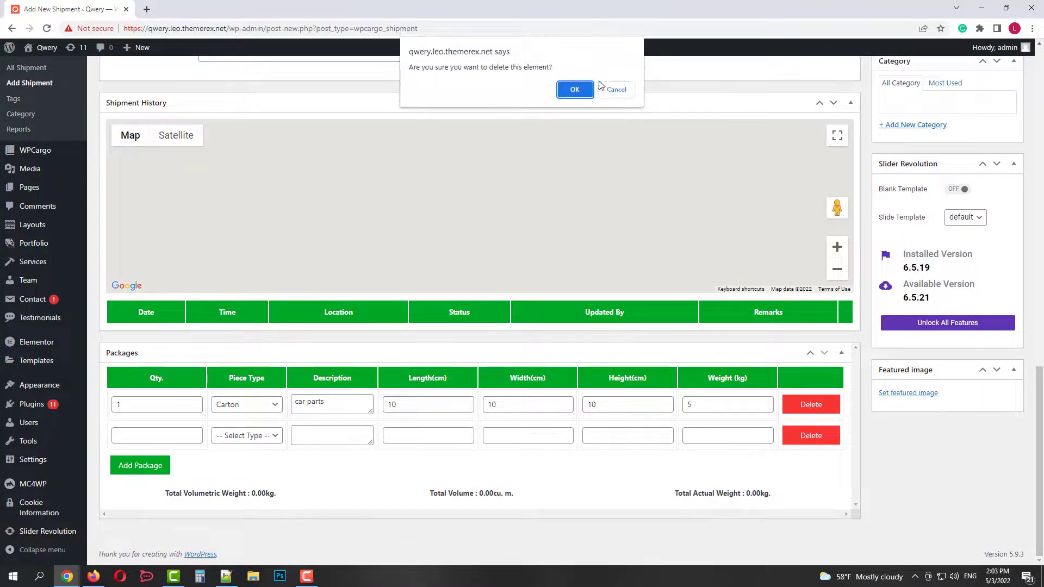
pyautogui.click(584, 96)
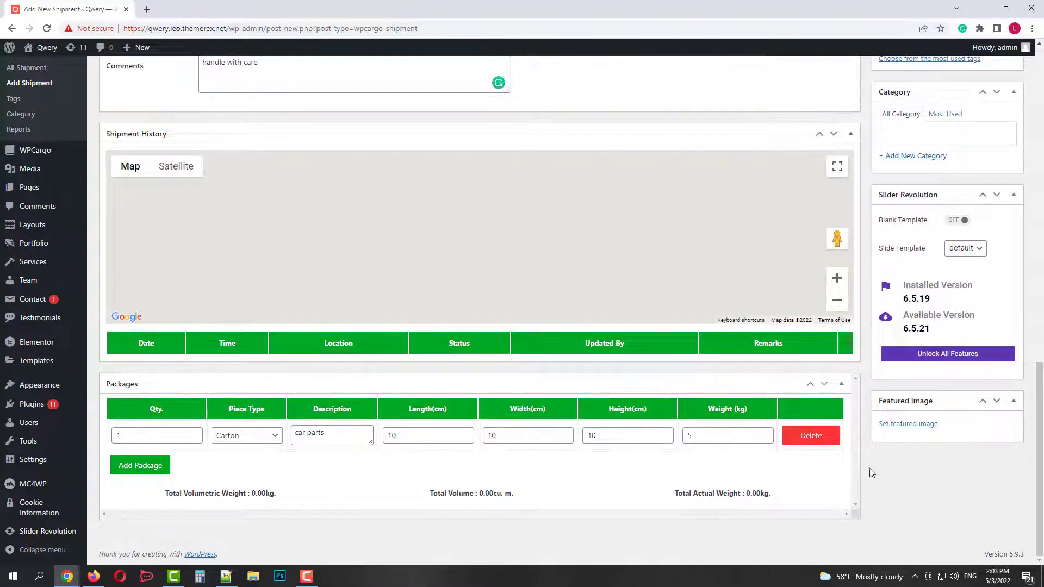
# Set the current status to Picked up with location Cyprus.
pyautogui.scroll(4, 940, 449)
pyautogui.scroll(9, 957, 452)
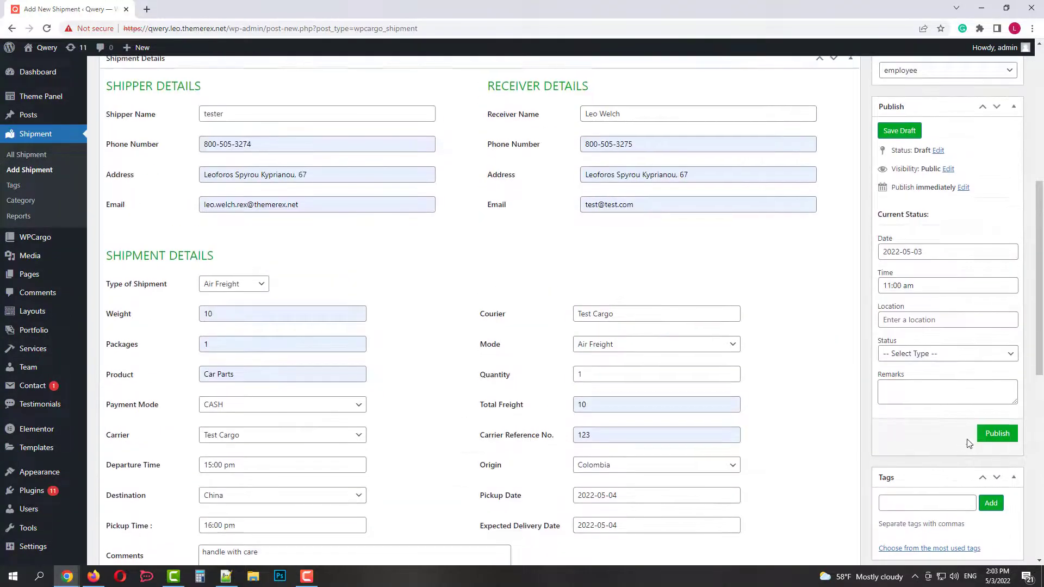
pyautogui.scroll(-3, 953, 353)
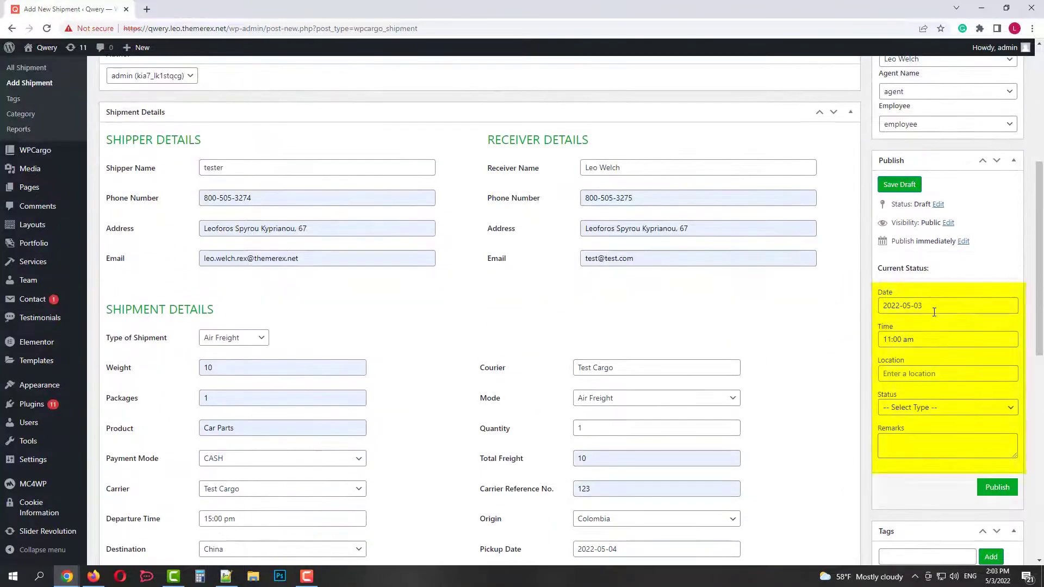
pyautogui.click(925, 374)
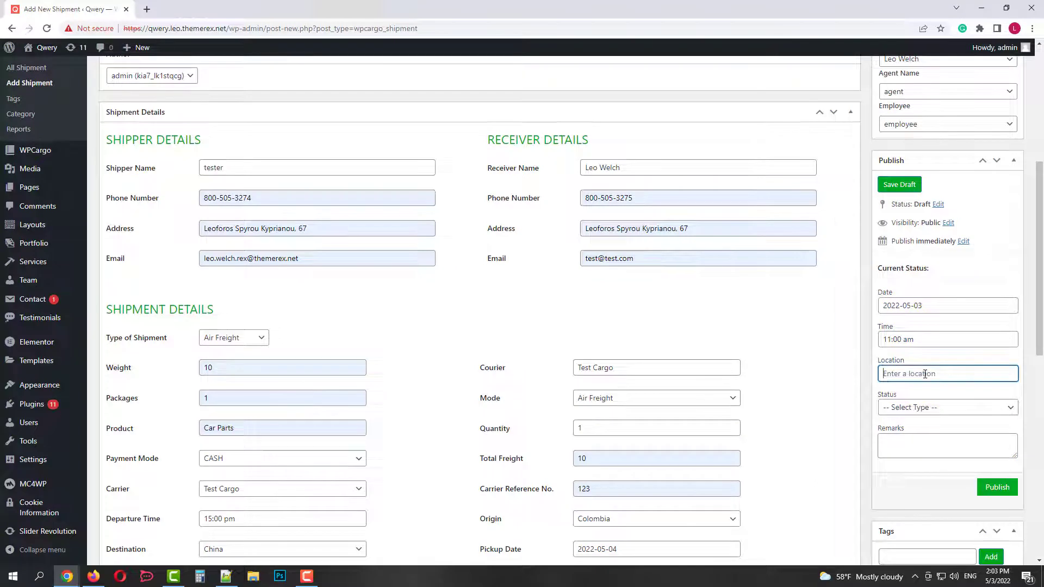
pyautogui.write('Cyprus')
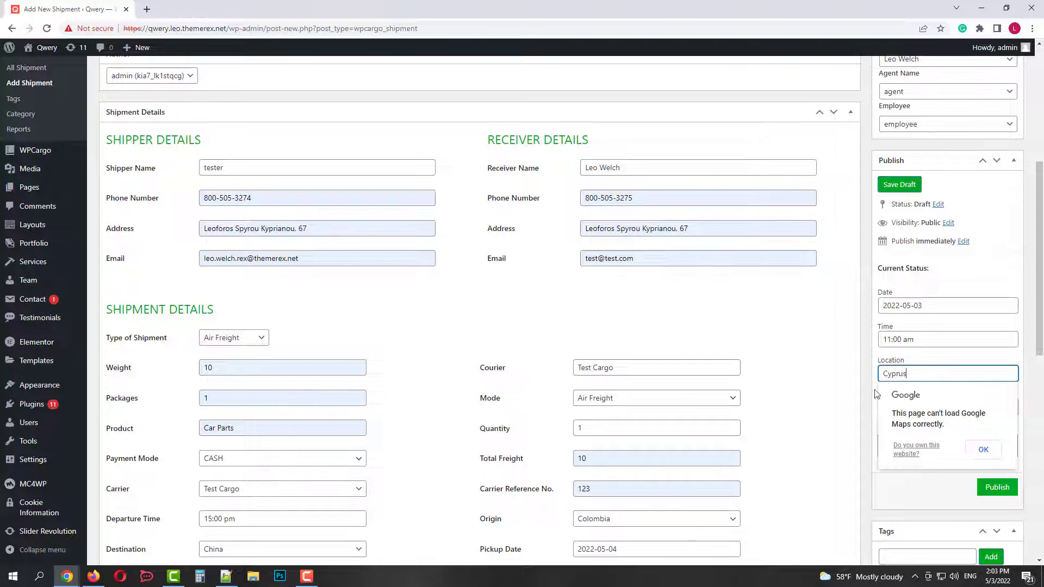
pyautogui.click(984, 449)
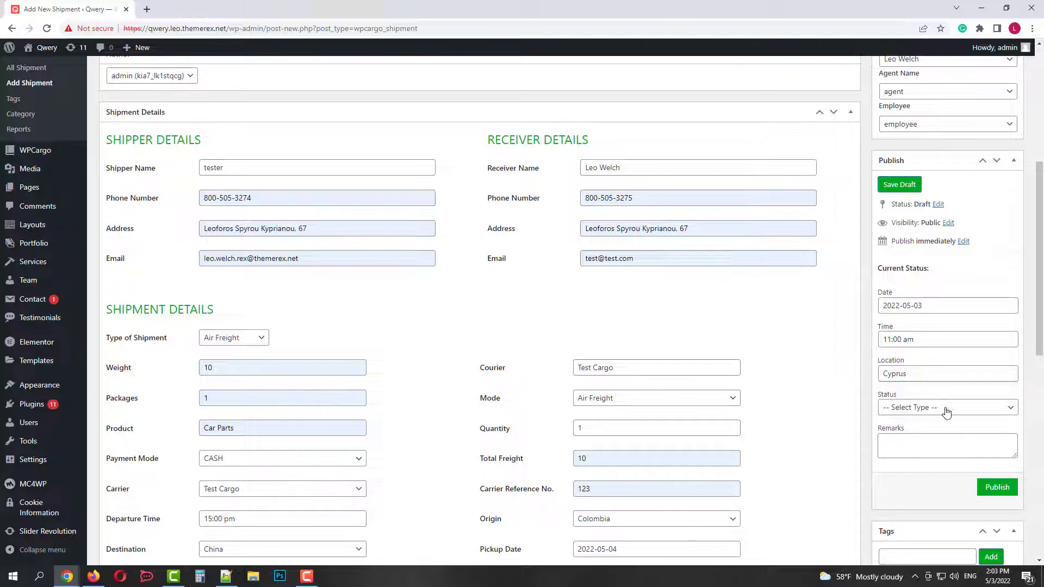
pyautogui.click(907, 409)
pyautogui.click(900, 442)
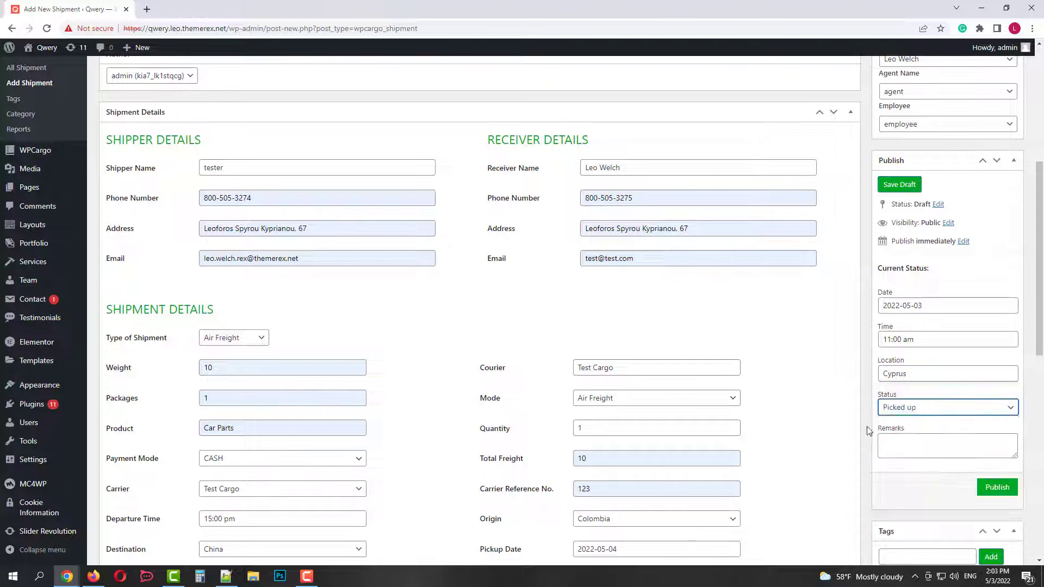
# Add the remark 'picked up in time' and publish the shipment.
pyautogui.scroll(-3, 838, 413)
pyautogui.click(900, 284)
pyautogui.write('pick')
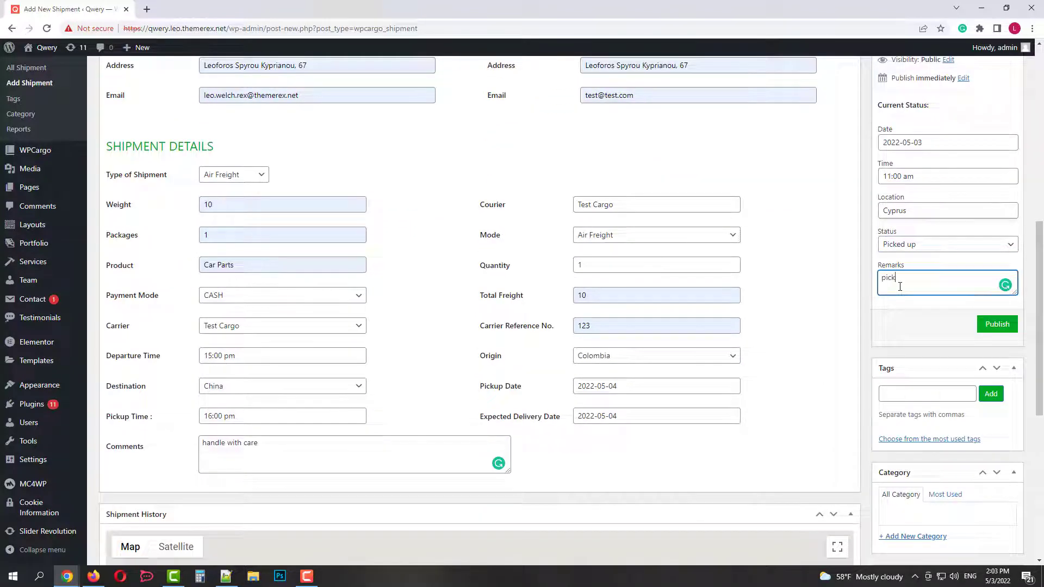
pyautogui.write('ed up in time')
pyautogui.scroll(-2, 891, 324)
pyautogui.scroll(-2, 923, 415)
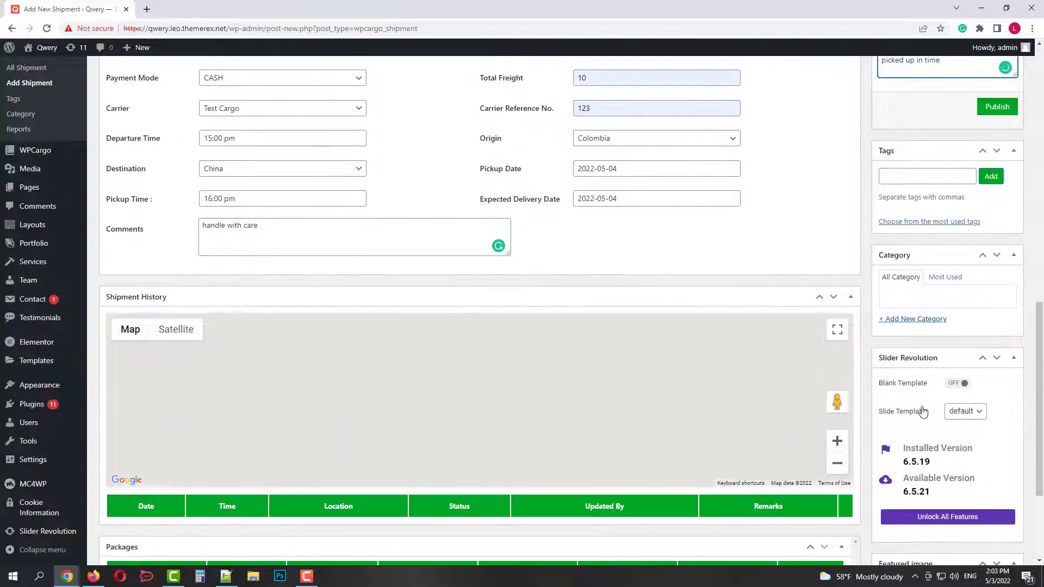
pyautogui.scroll(3, 922, 415)
pyautogui.click(992, 274)
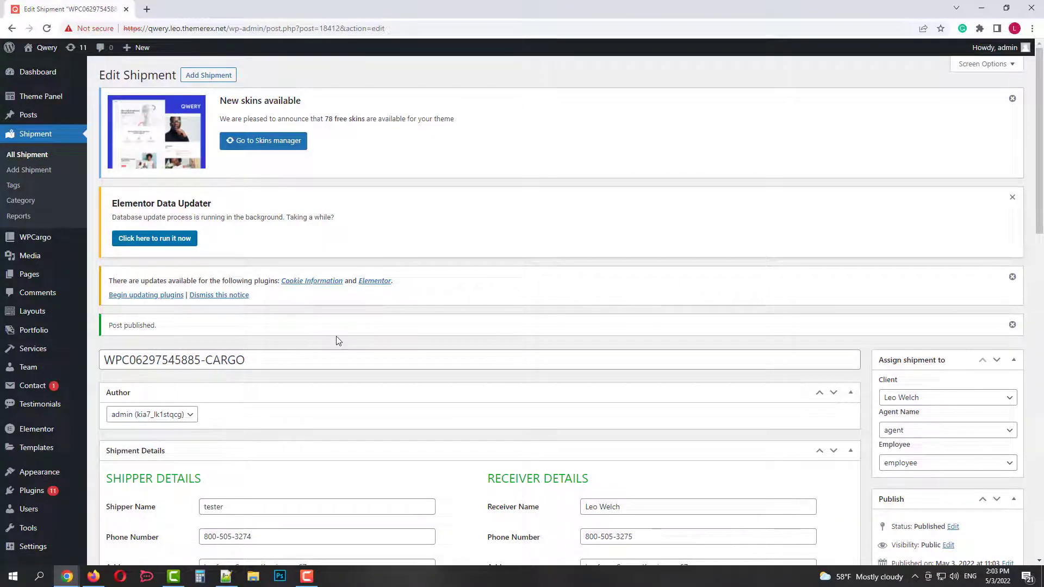
# Open WPCargo's general settings in a new tab.
pyautogui.scroll(-3, 346, 325)
pyautogui.scroll(2, 354, 325)
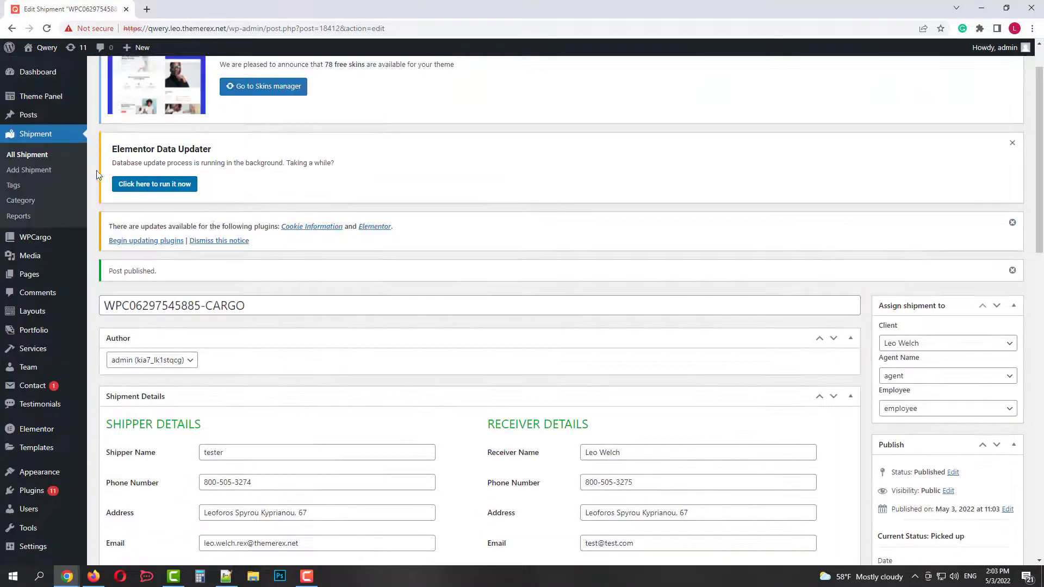
pyautogui.middleClick(119, 238)
pyautogui.click(201, 10)
# Copy the [wpcargo_trackform] shortcode, then open the Qwery home page in a new tab.
pyautogui.scroll(-1, 379, 255)
pyautogui.scroll(-8, 379, 255)
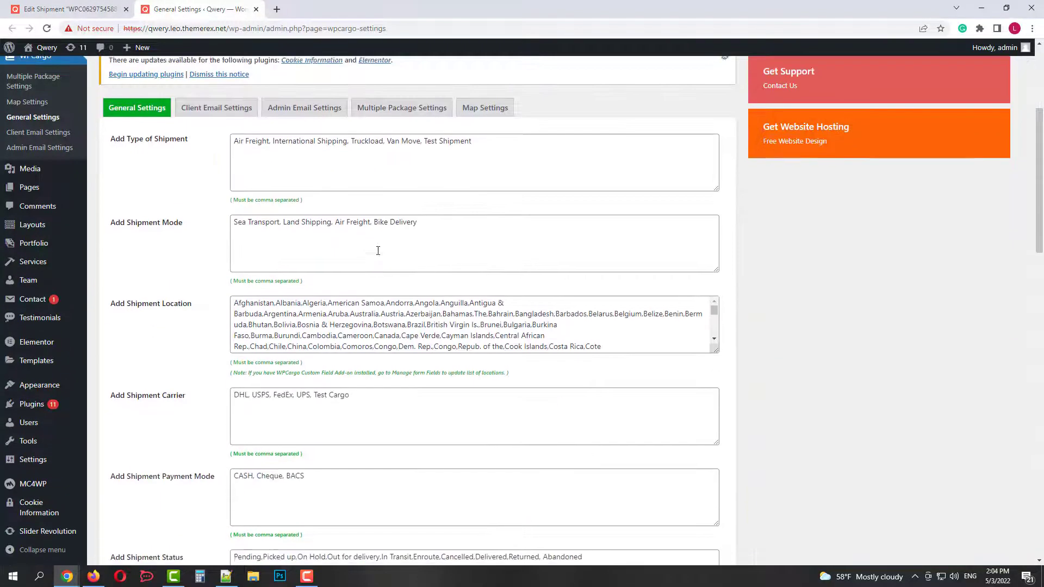
pyautogui.scroll(-2, 378, 253)
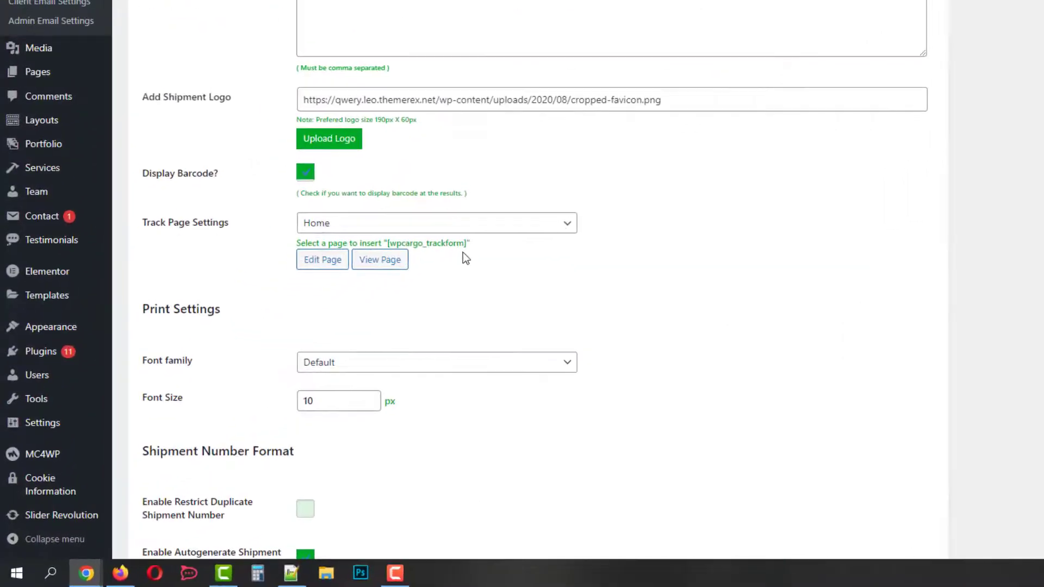
pyautogui.moveTo(364, 317); pyautogui.dragTo(312, 318)
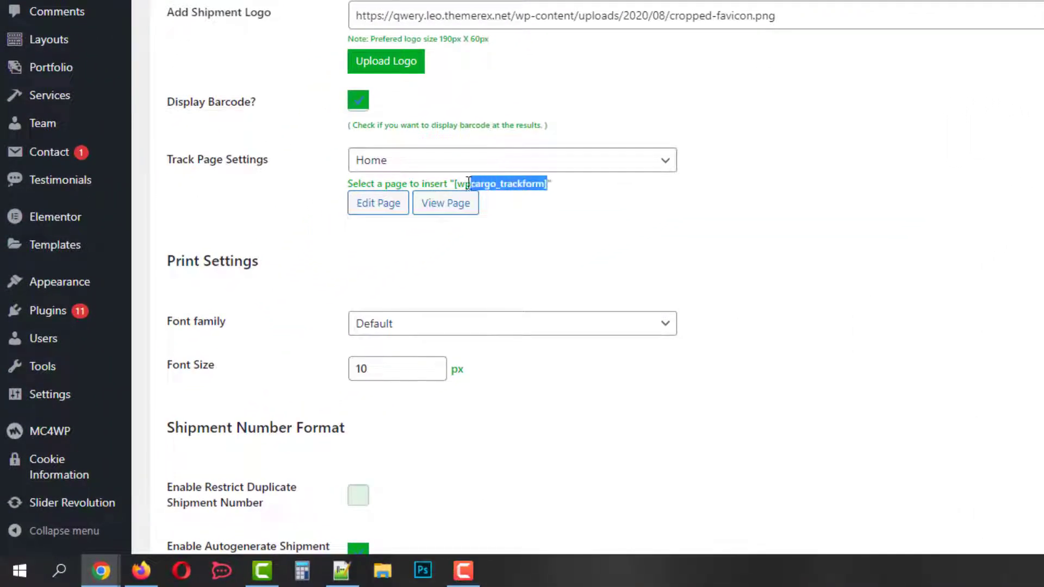
pyautogui.moveTo(468, 184); pyautogui.dragTo(454, 184)
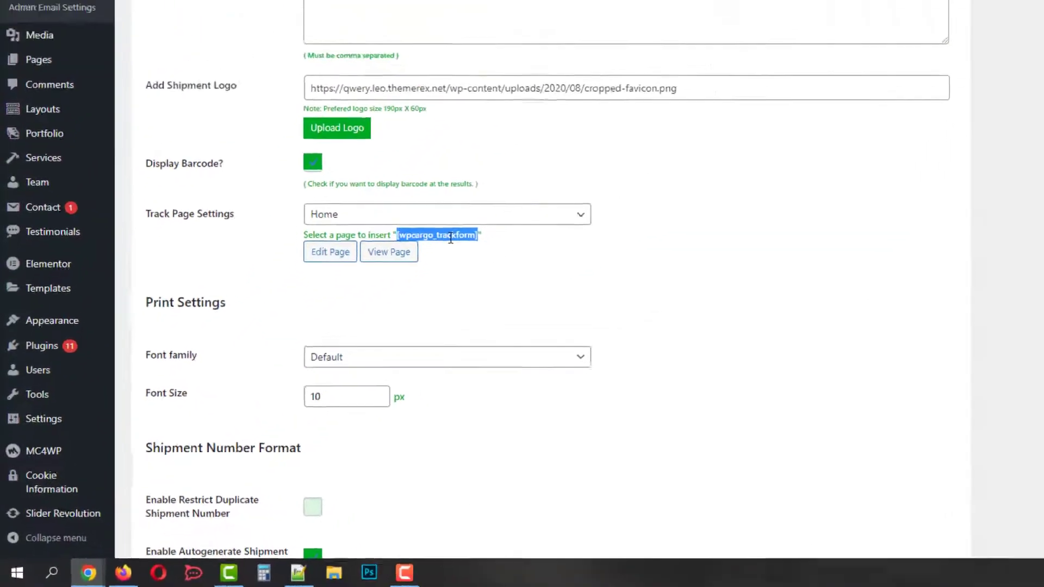
pyautogui.rightClick(516, 187)
pyautogui.click(363, 332)
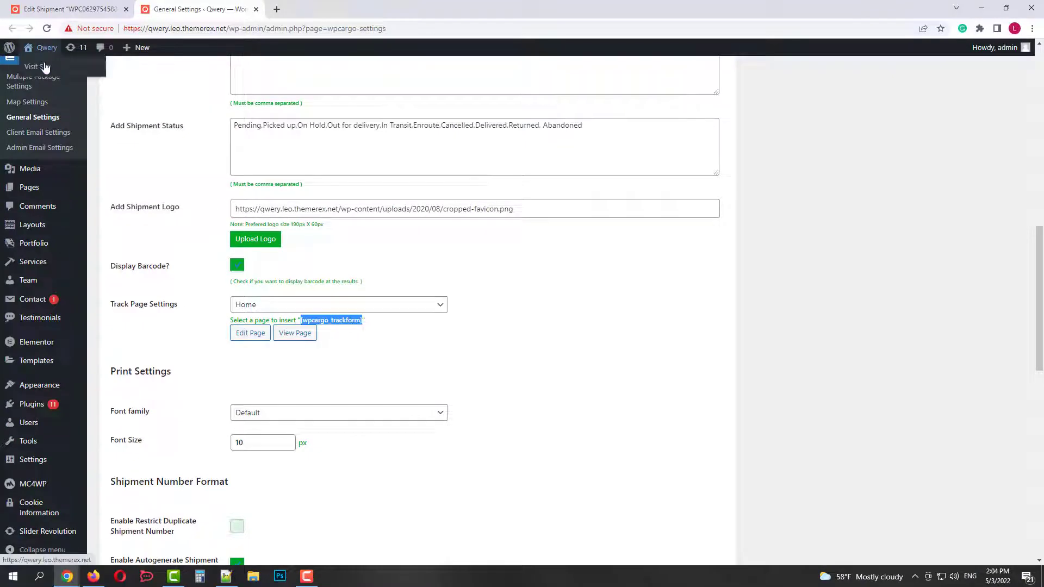
pyautogui.middleClick(46, 65)
pyautogui.click(311, 10)
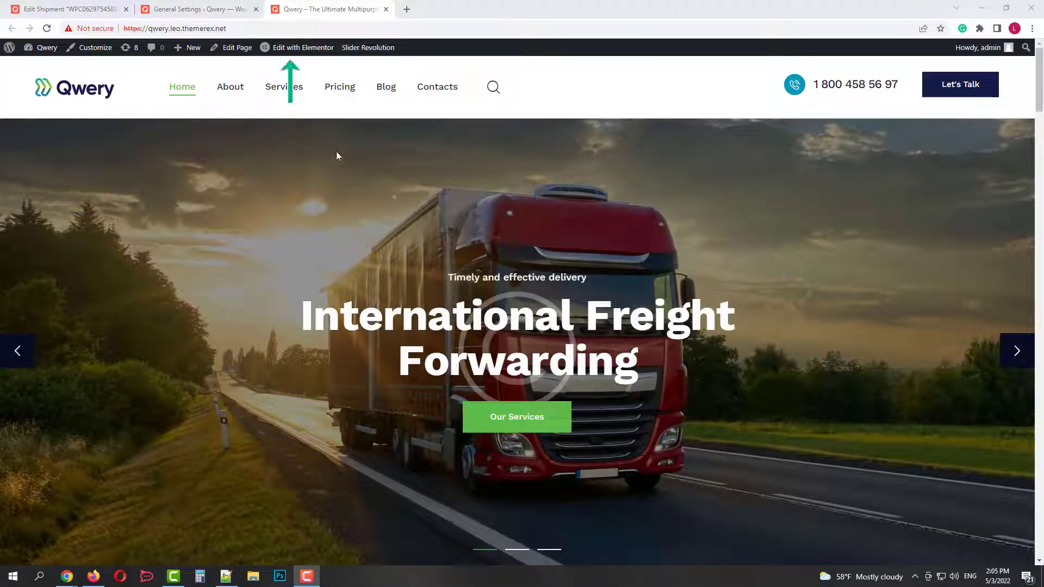
# Open the home page in Elementor and insert a single-column section above Next day delivery.
pyautogui.click(300, 48)
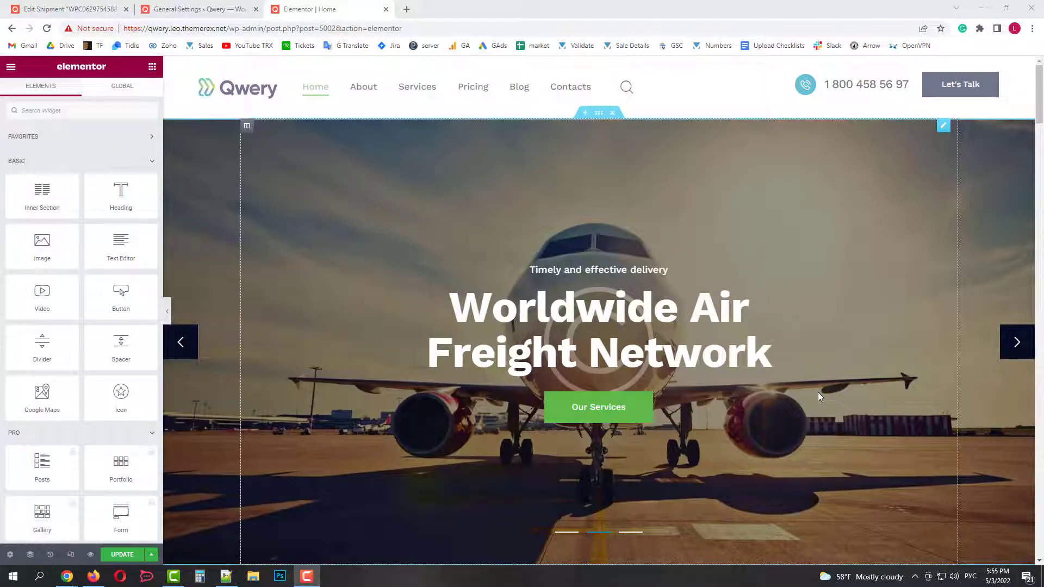
pyautogui.scroll(-3, 819, 394)
pyautogui.scroll(-4, 818, 394)
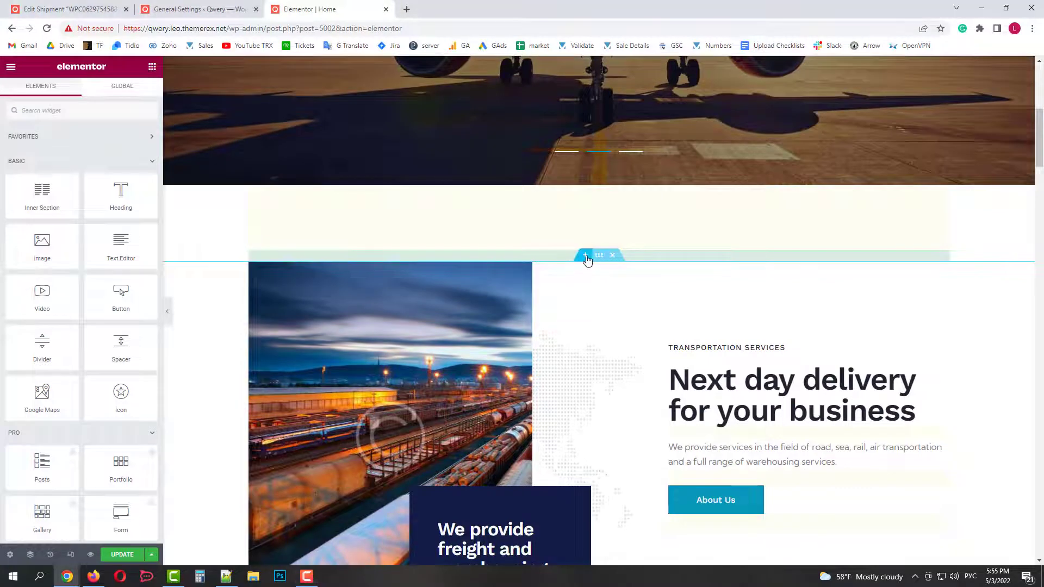
pyautogui.click(586, 255)
pyautogui.click(587, 312)
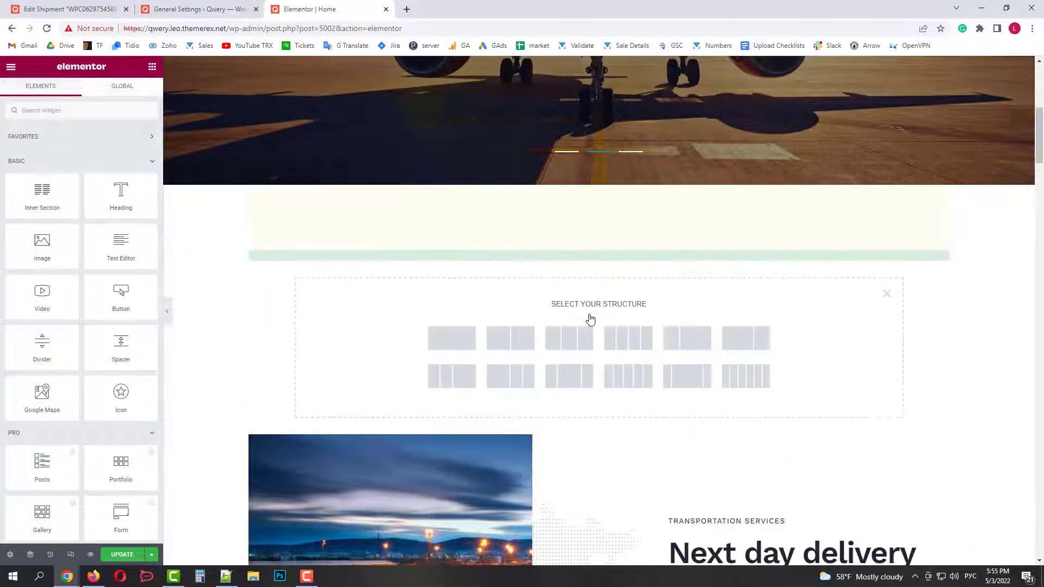
pyautogui.click(474, 339)
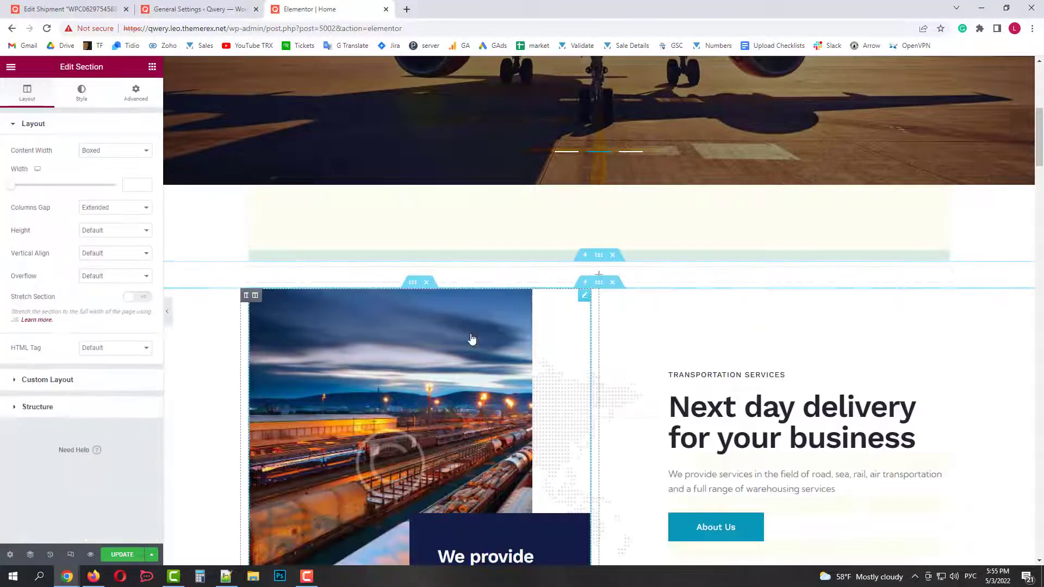
pyautogui.click(599, 275)
# Add a Shortcode widget to the new section containing the [wpcargo_trackform] shortcode.
pyautogui.click(93, 111)
pyautogui.hotkey('alt', 'shift')
pyautogui.write('short')
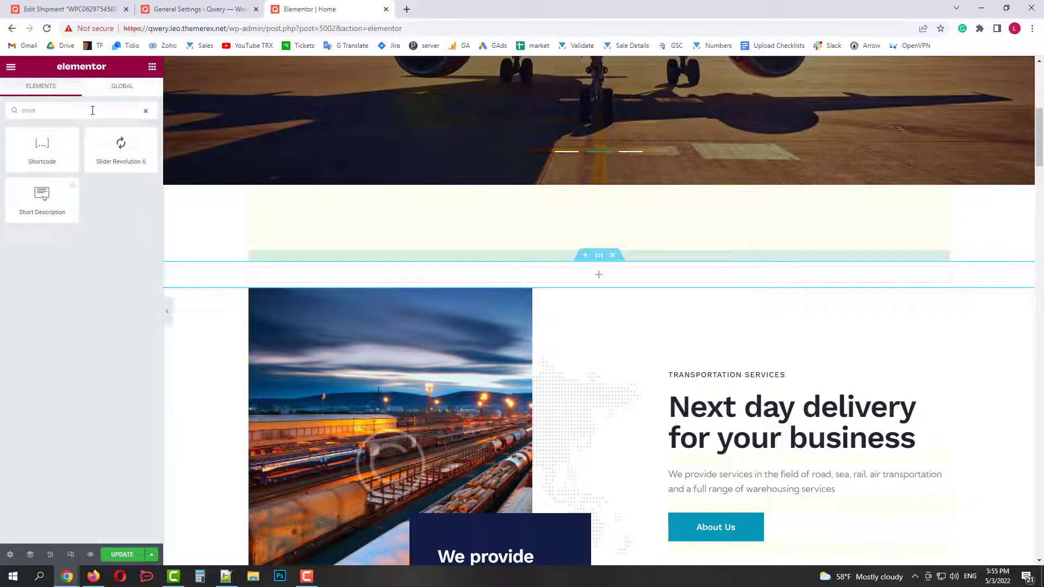
pyautogui.moveTo(45, 146); pyautogui.dragTo(635, 282)
pyautogui.rightClick(77, 195)
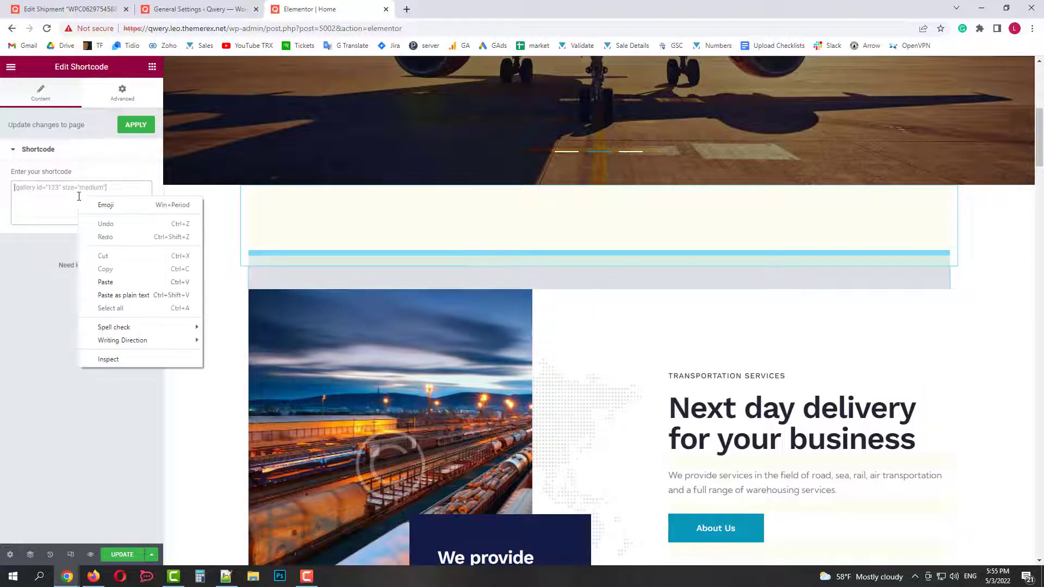
pyautogui.click(111, 281)
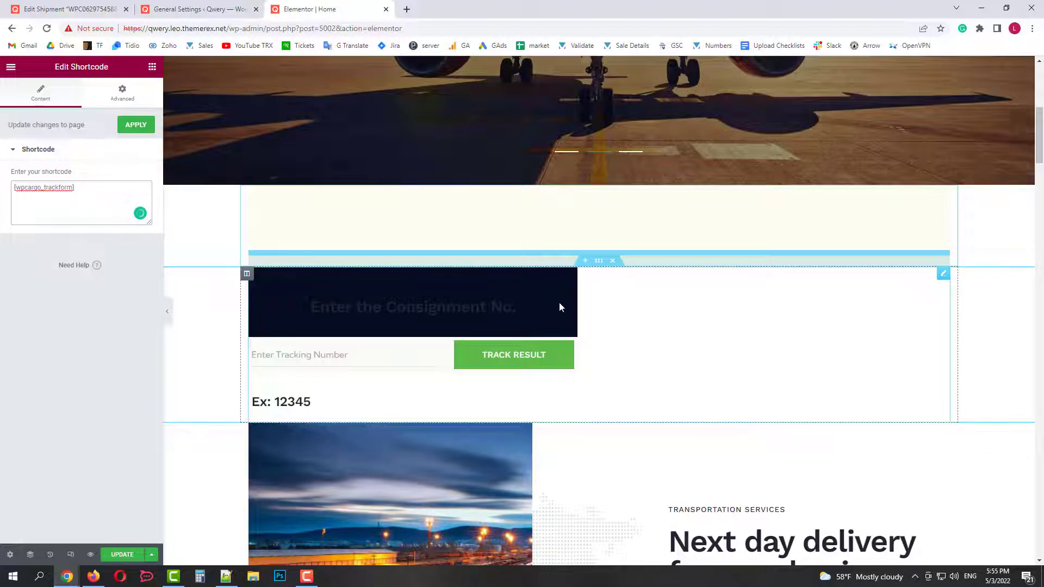
# Give the widget 20 px bottom padding and a Dark colour scheme, then update the page.
pyautogui.click(124, 92)
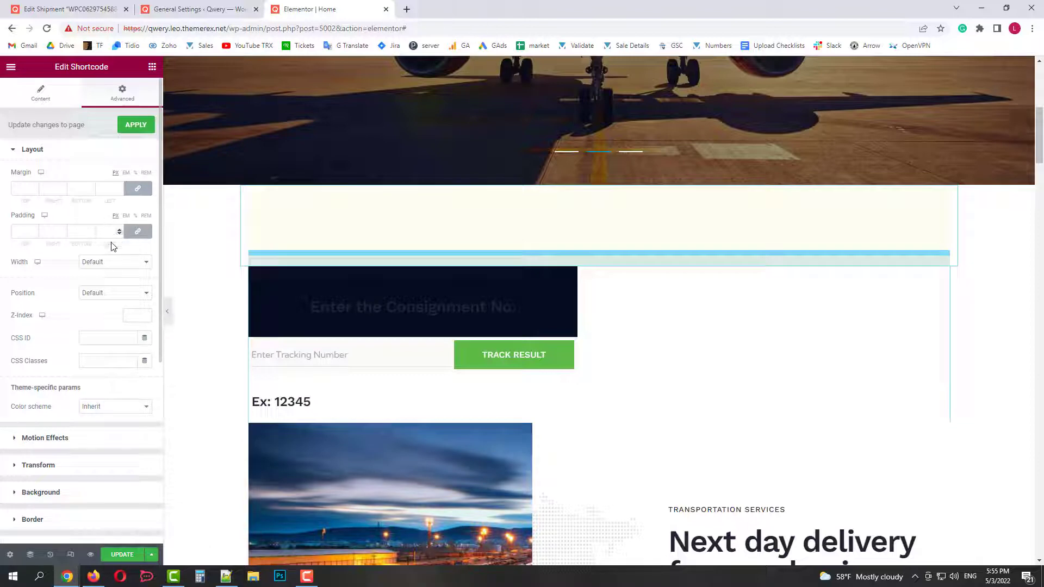
pyautogui.click(139, 234)
pyautogui.click(75, 232)
pyautogui.write('20')
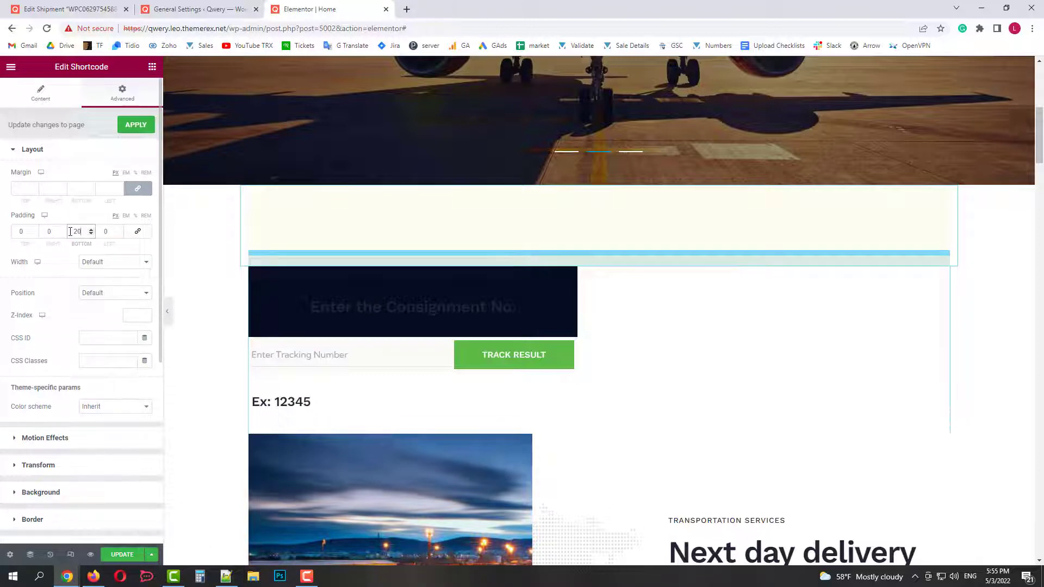
pyautogui.scroll(-2, 78, 259)
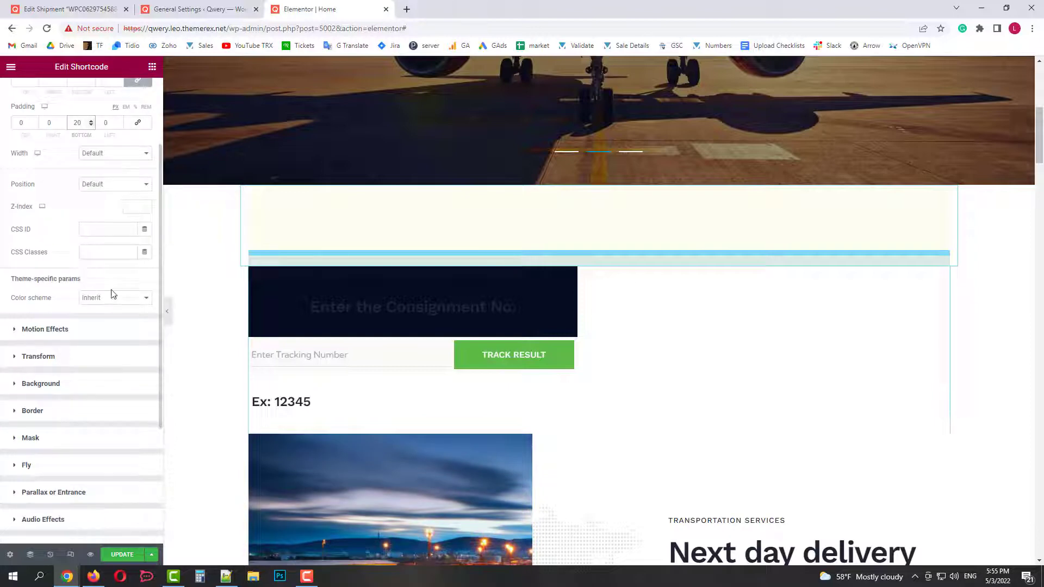
pyautogui.click(132, 304)
pyautogui.click(115, 330)
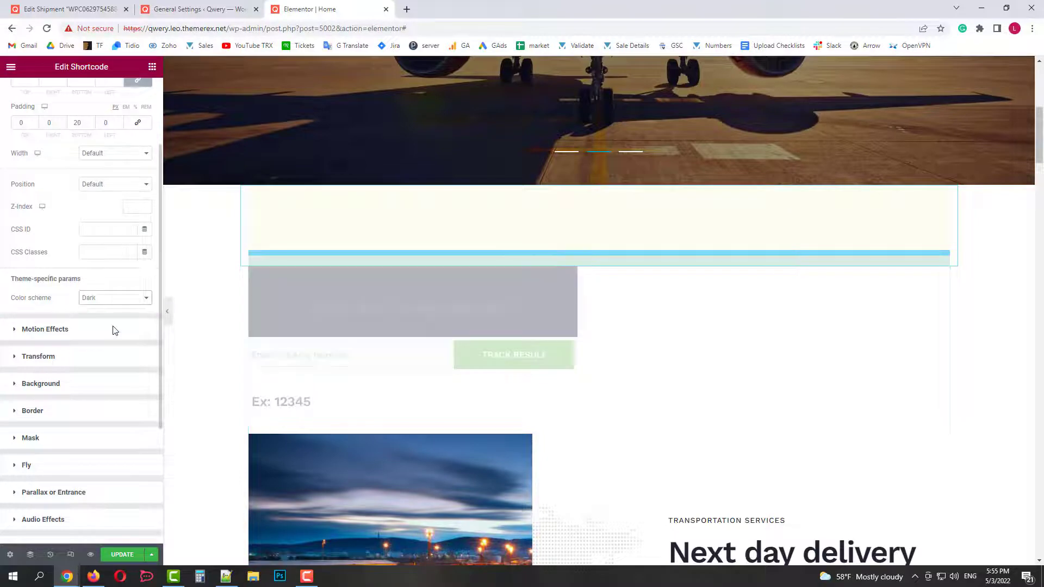
pyautogui.click(122, 556)
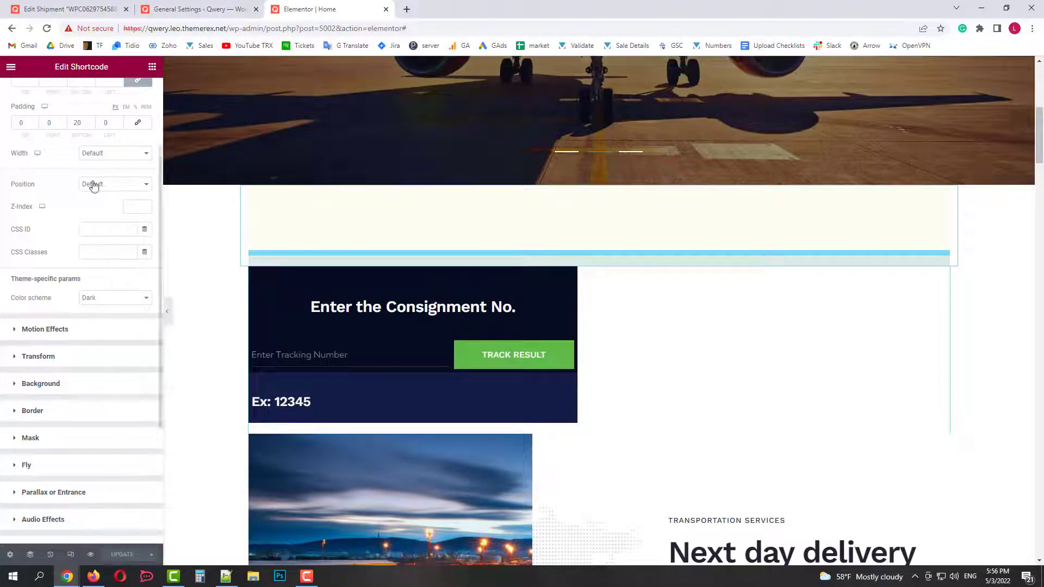
pyautogui.click(11, 66)
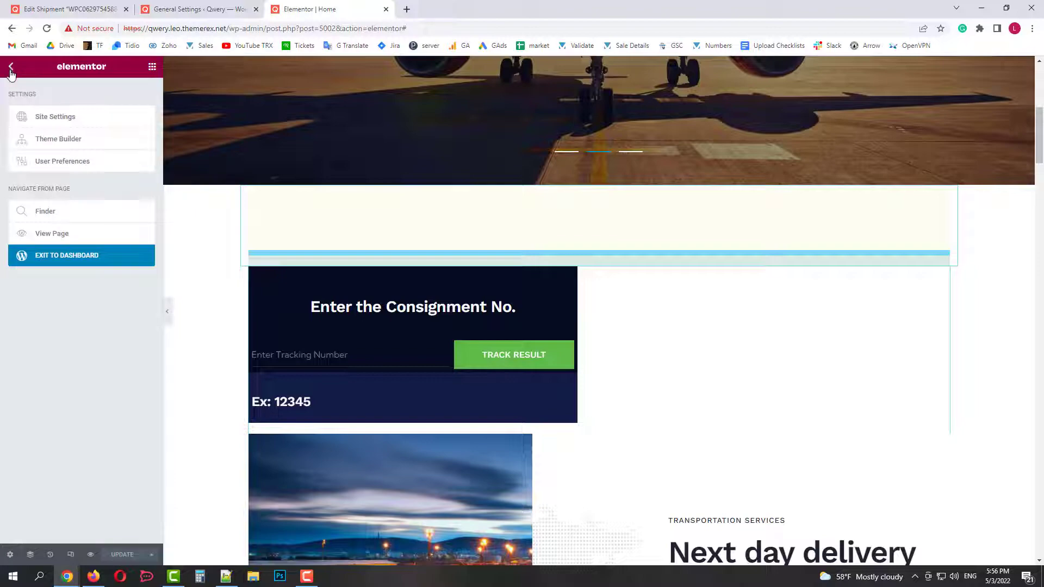
# View the live home page and copy the shipment's tracking number from its edit screen.
pyautogui.click(63, 235)
pyautogui.scroll(-8, 241, 234)
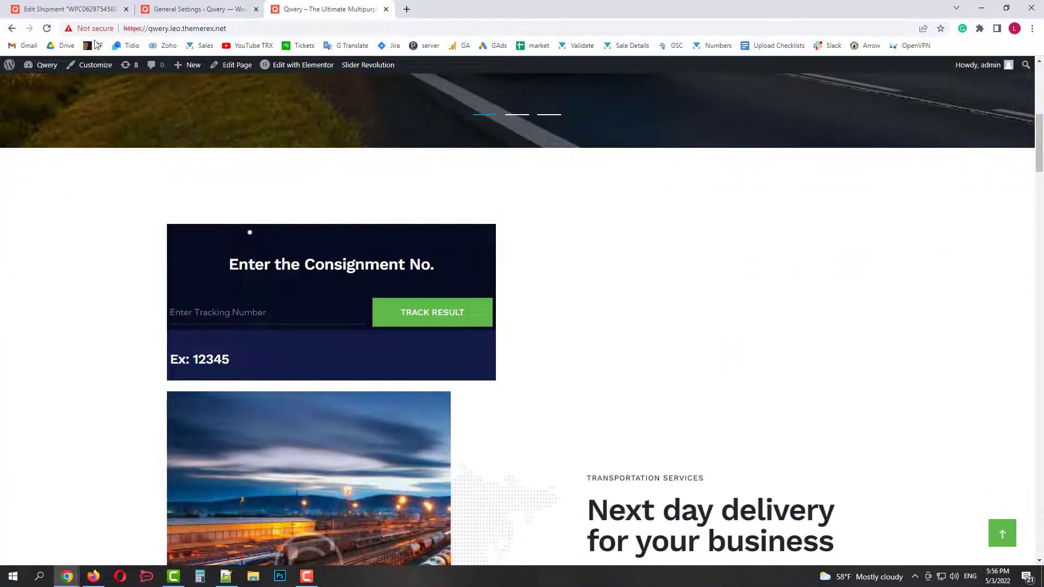
pyautogui.click(70, 9)
pyautogui.moveTo(260, 345); pyautogui.dragTo(106, 347)
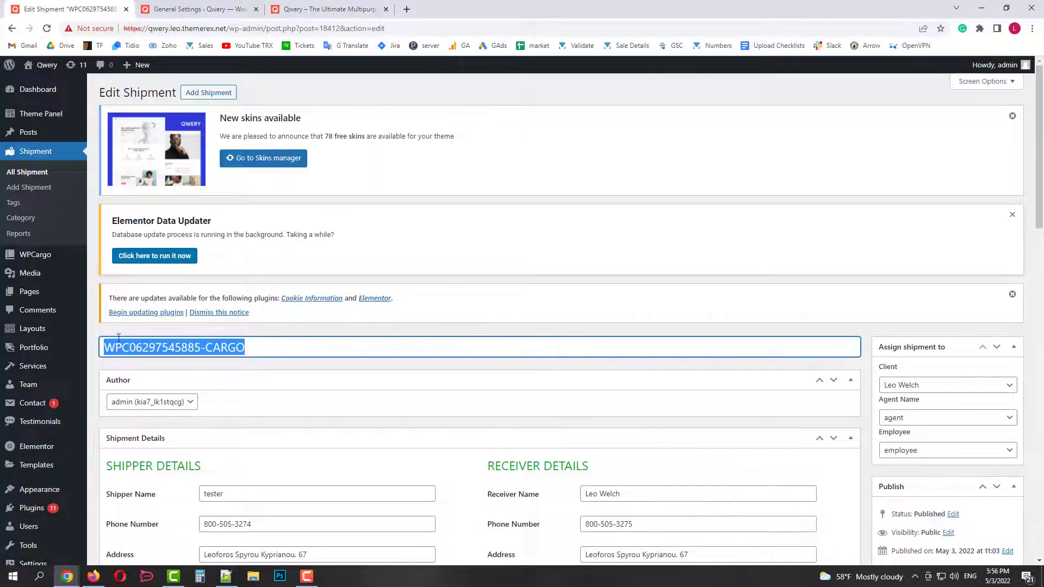
pyautogui.rightClick(181, 347)
pyautogui.click(209, 384)
# Track the pasted number on the home page form and scroll to the Shipment History.
pyautogui.click(329, 9)
pyautogui.rightClick(283, 317)
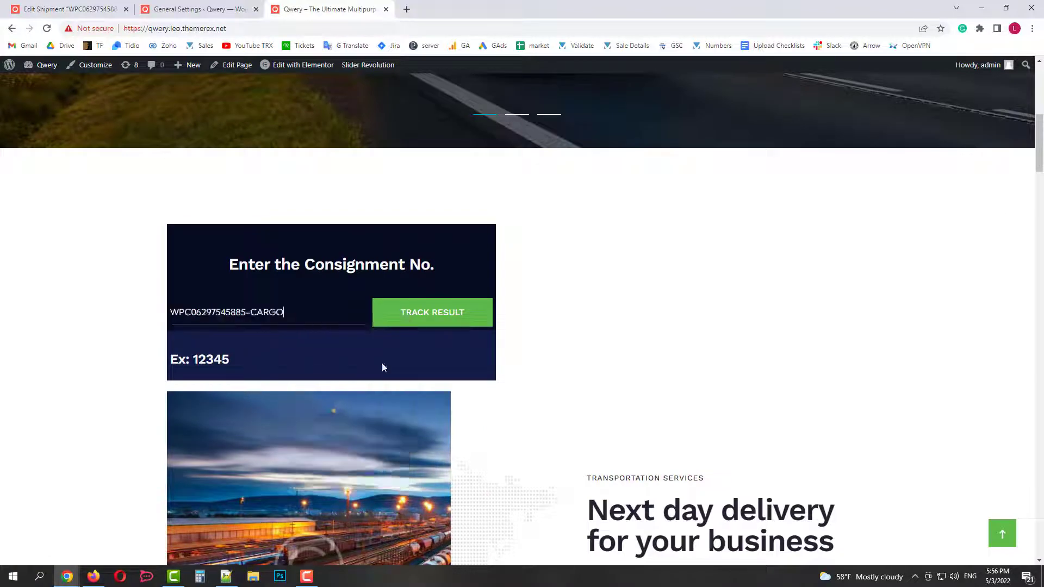
pyautogui.click(426, 318)
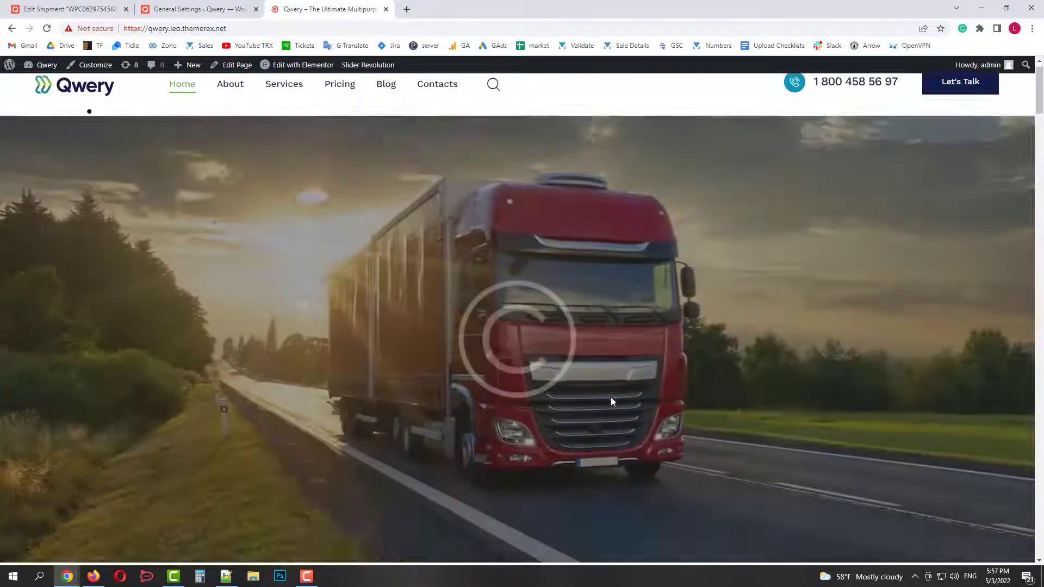
pyautogui.scroll(-6, 611, 400)
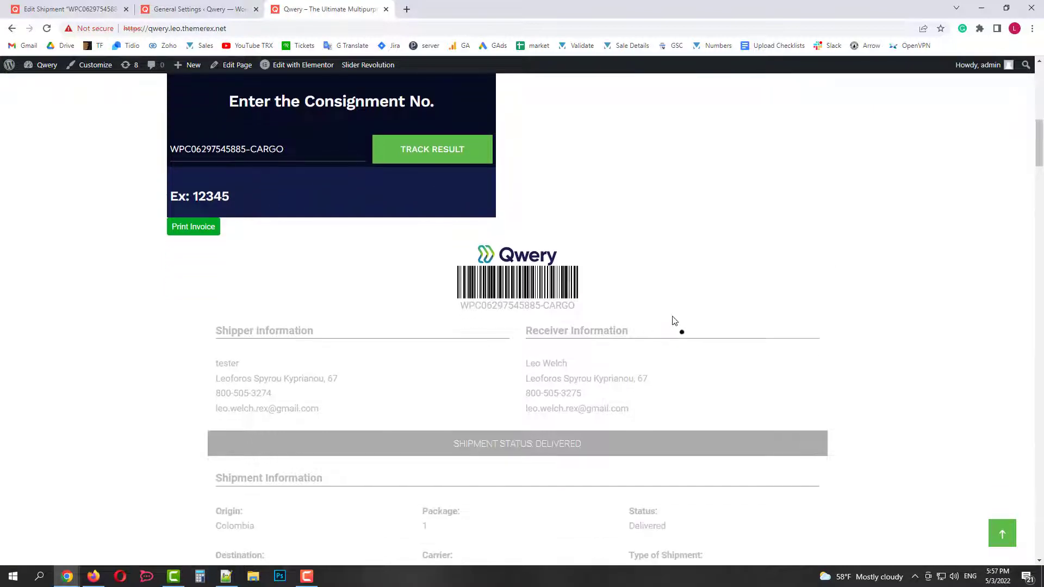
pyautogui.scroll(-3, 674, 321)
pyautogui.scroll(-10, 674, 321)
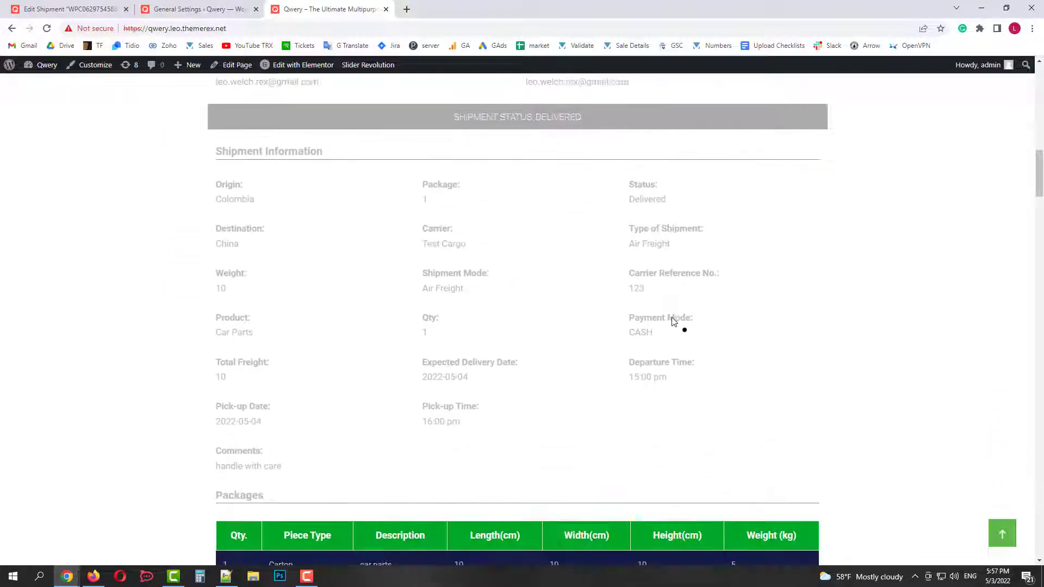
pyautogui.scroll(-4, 672, 321)
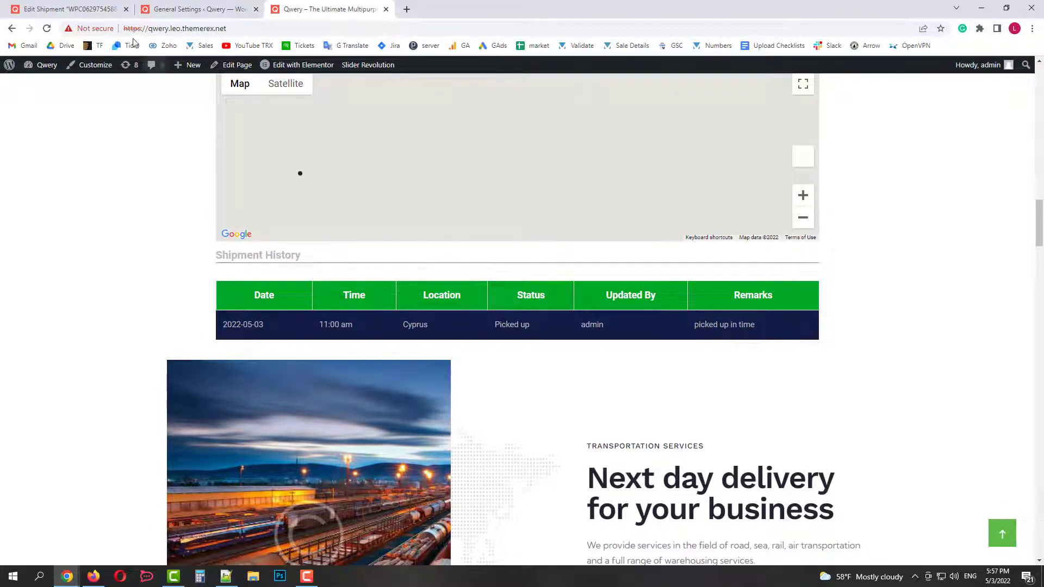
# Start a new history entry dated 2022-05-04 at 17:00 with location Prague.
pyautogui.click(101, 9)
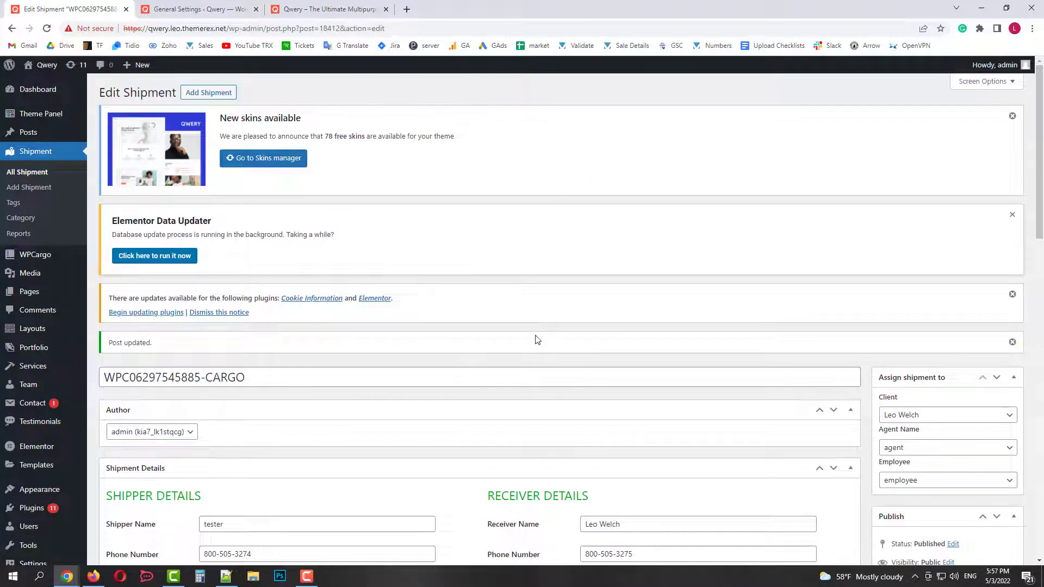
pyautogui.scroll(-6, 537, 340)
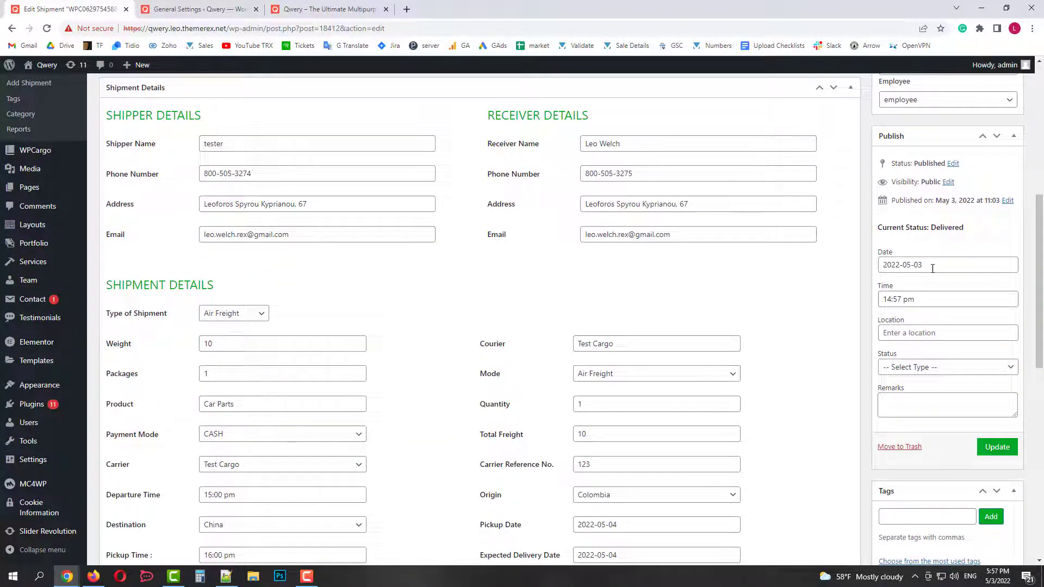
pyautogui.click(932, 267)
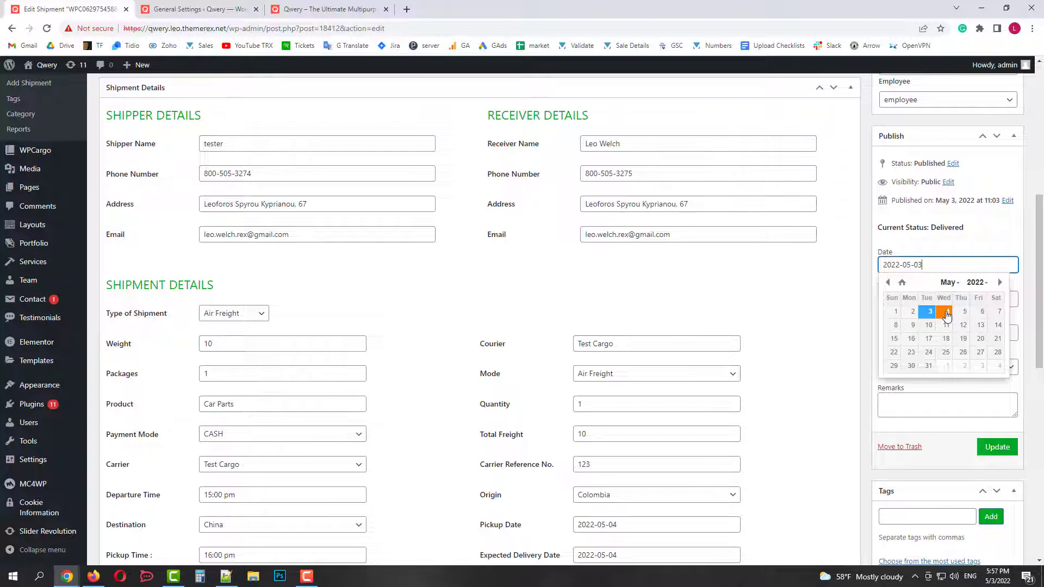
pyautogui.click(946, 315)
pyautogui.click(927, 299)
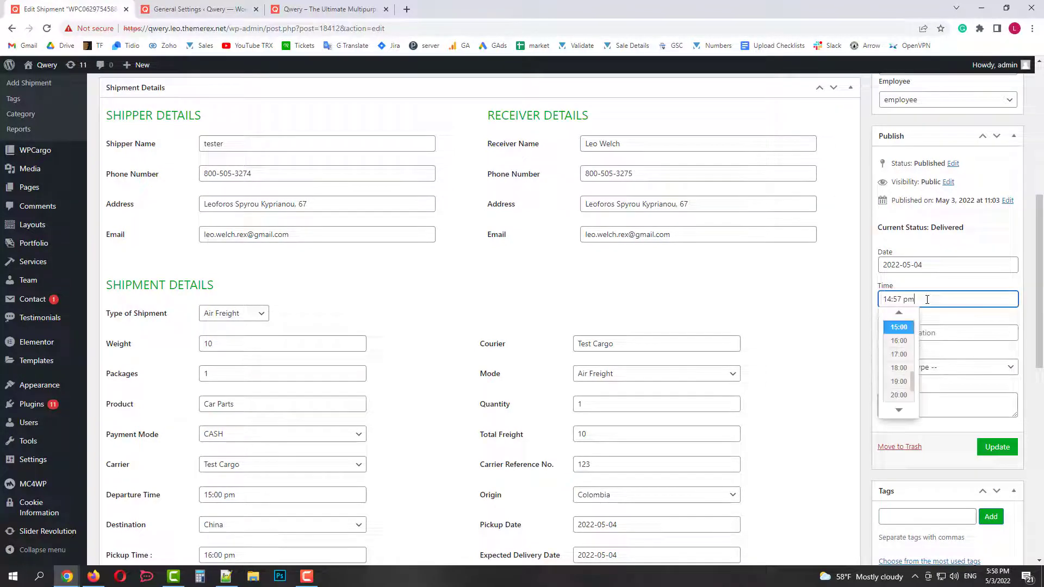
pyautogui.click(900, 343)
pyautogui.click(922, 333)
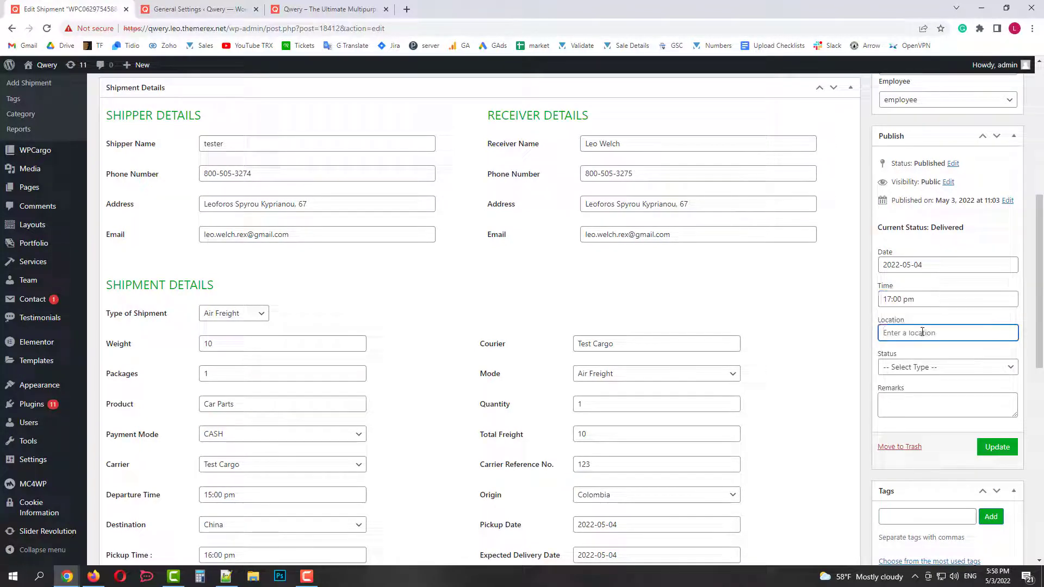
pyautogui.write('Prague')
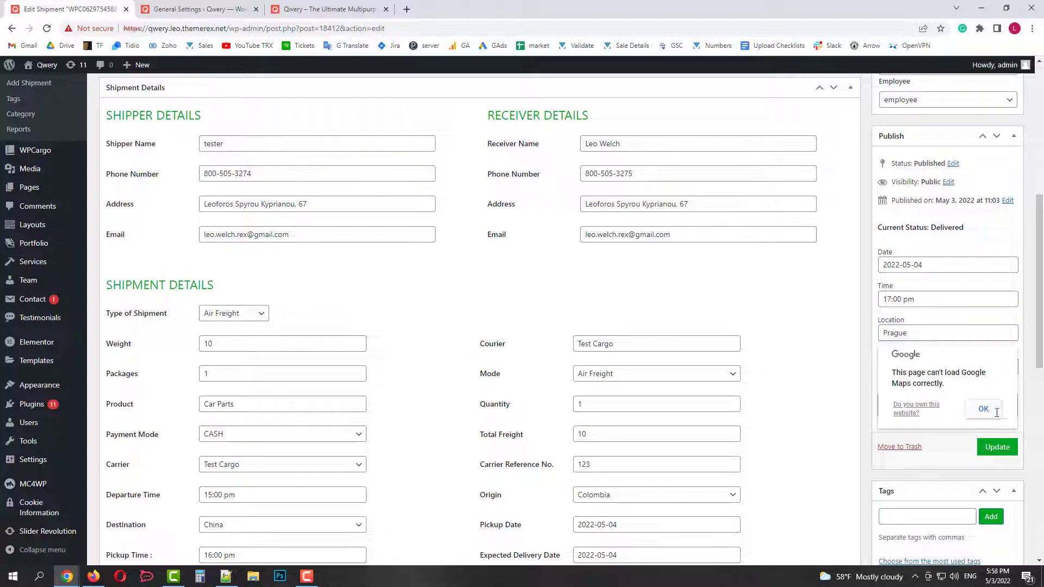
# Set the entry's status to In Transit with remark 'scheduled in time' and update the shipment.
pyautogui.click(983, 409)
pyautogui.click(923, 368)
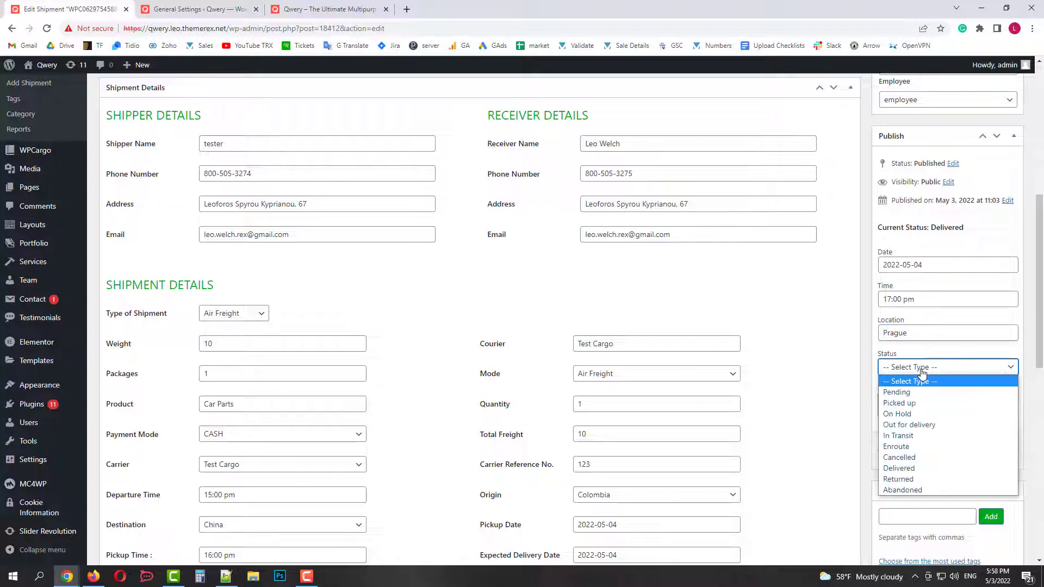
pyautogui.click(916, 435)
pyautogui.click(909, 407)
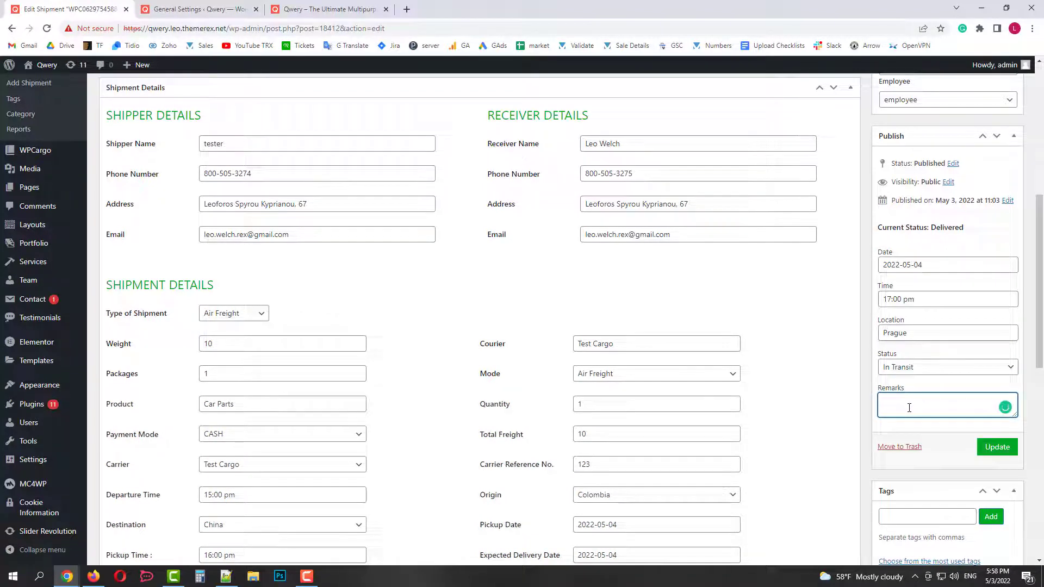
pyautogui.write('scheduled in time')
pyautogui.click(996, 450)
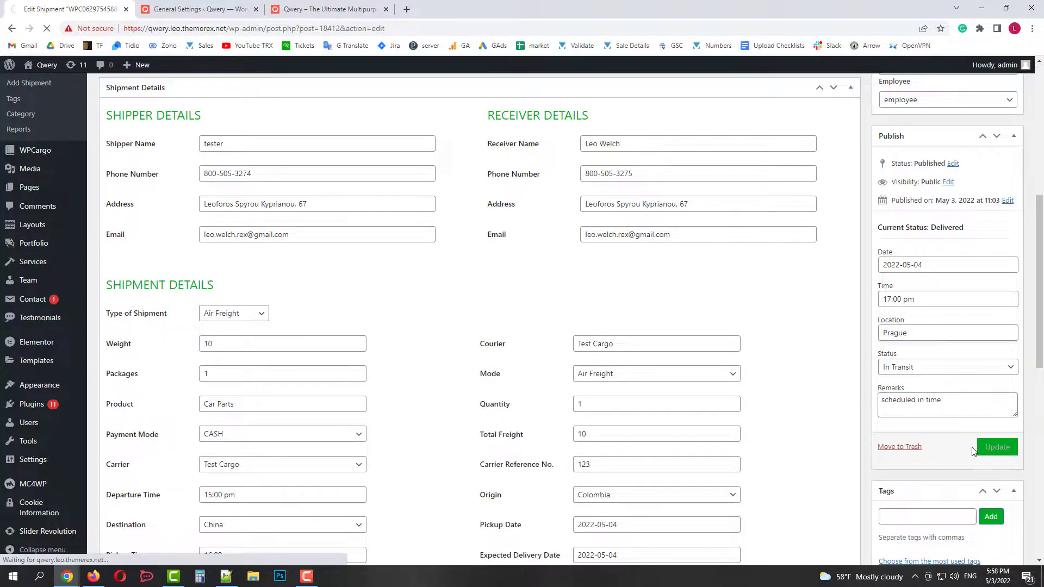
pyautogui.click(333, 7)
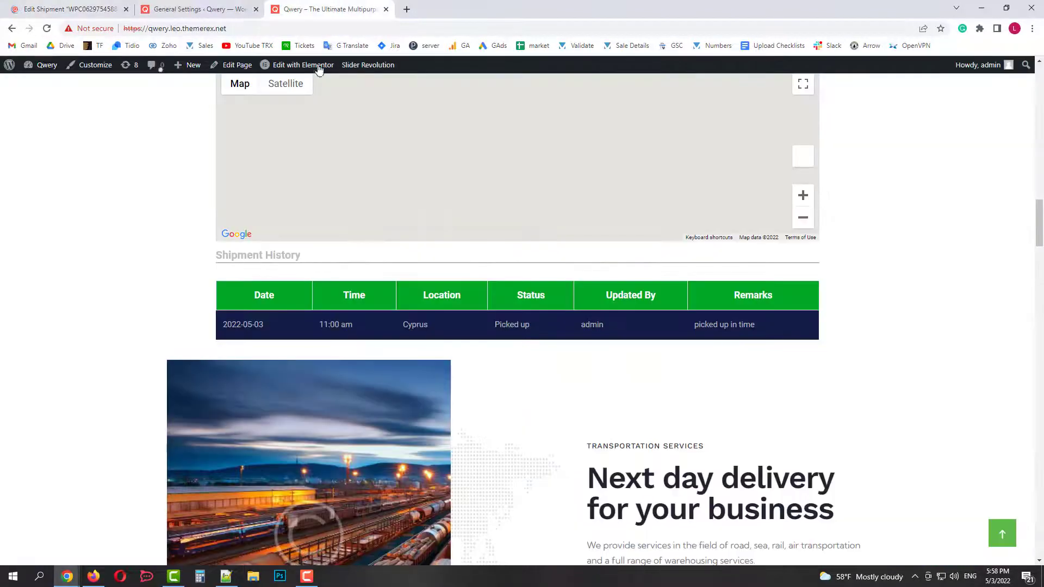
# Re-run the tracking search to confirm the Prague In Transit entry appears.
pyautogui.scroll(15, 179, 231)
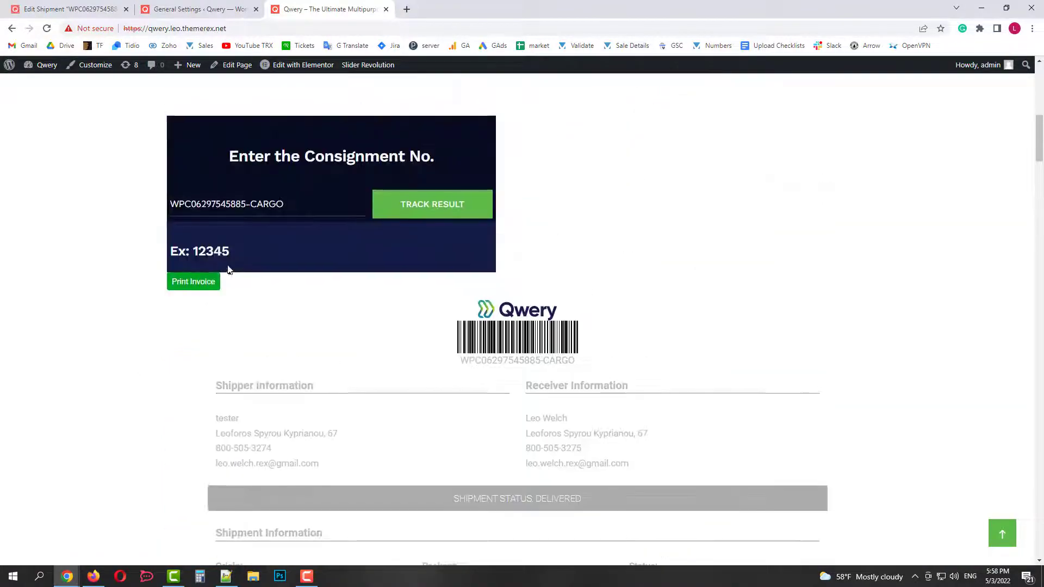
pyautogui.click(432, 228)
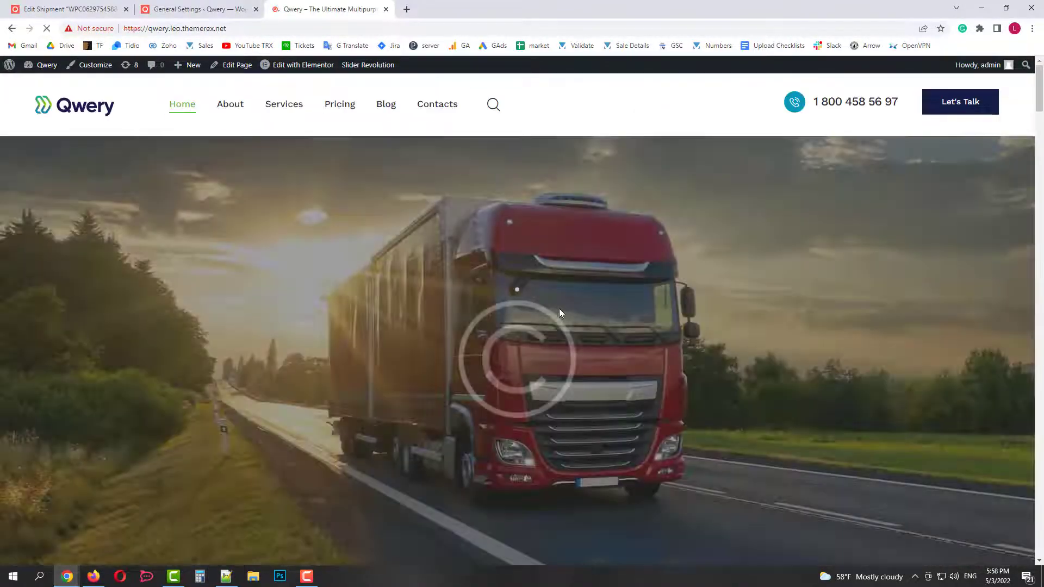
pyautogui.scroll(-18, 559, 308)
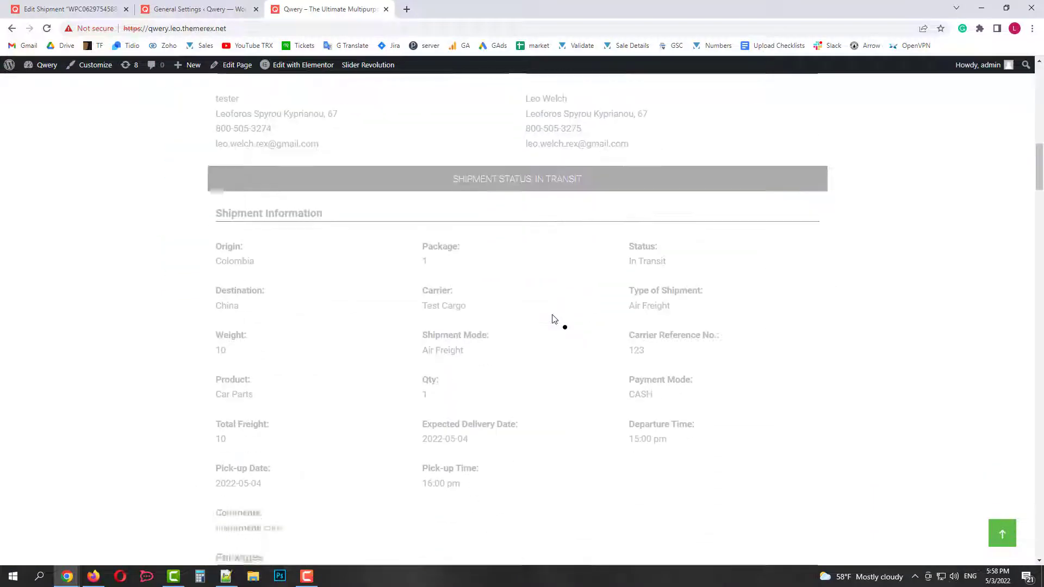
pyautogui.scroll(-10, 554, 319)
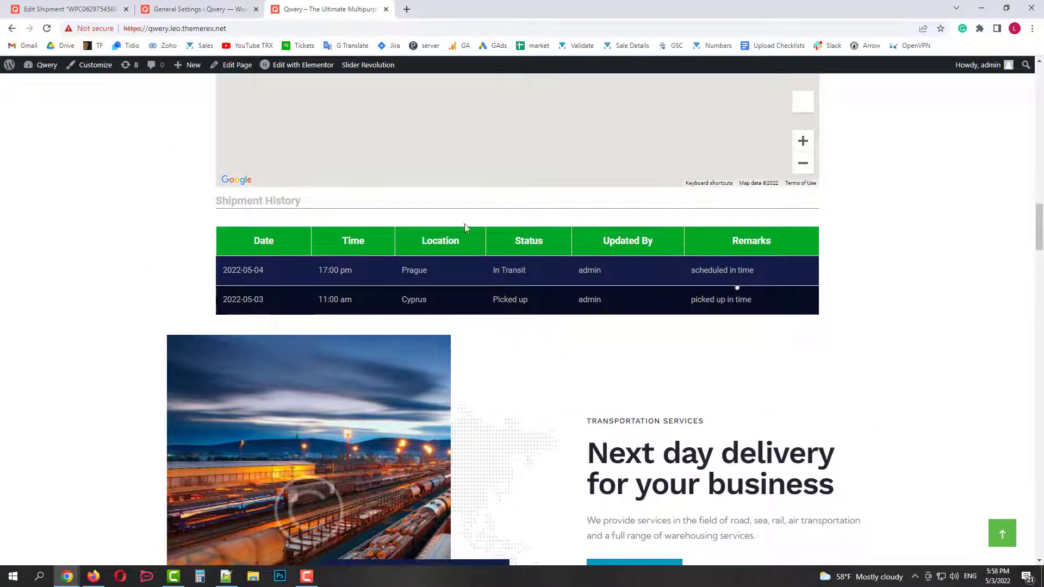
# Start another history entry dated May 4 at 16:00 with location Berlin.
pyautogui.click(83, 4)
pyautogui.scroll(-6, 693, 292)
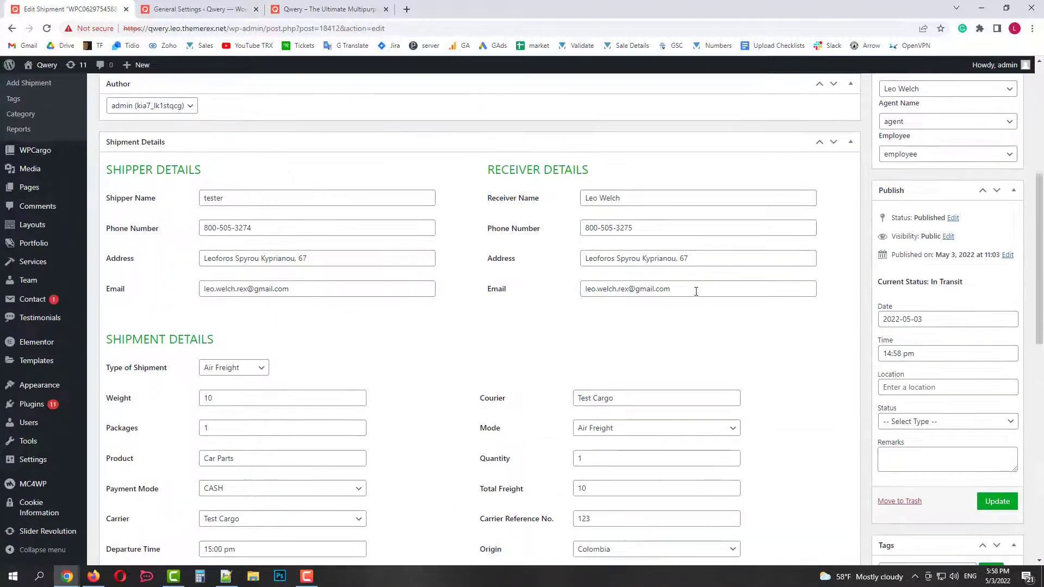
pyautogui.click(932, 318)
pyautogui.click(948, 366)
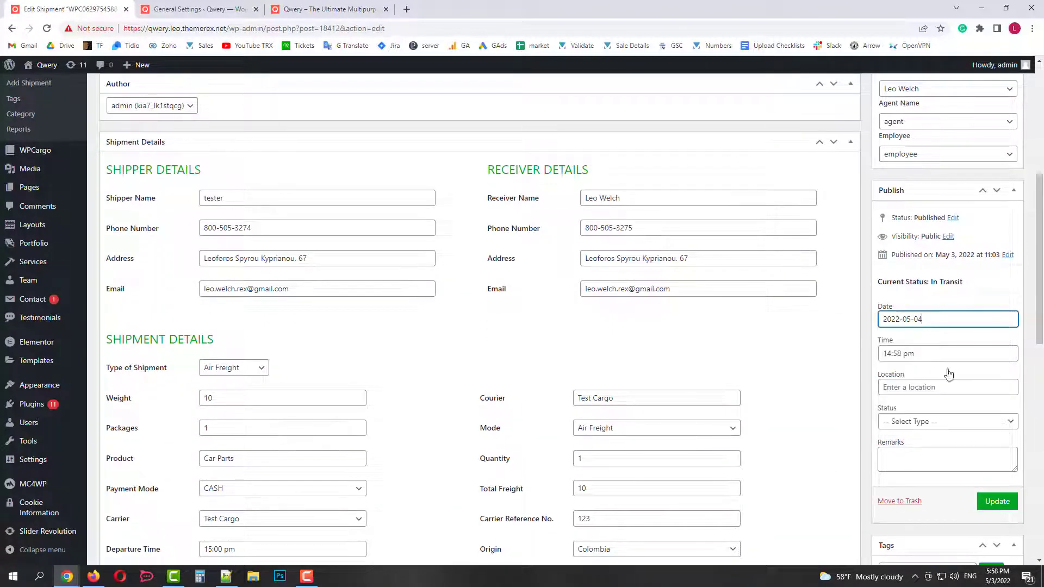
pyautogui.click(919, 355)
pyautogui.click(899, 396)
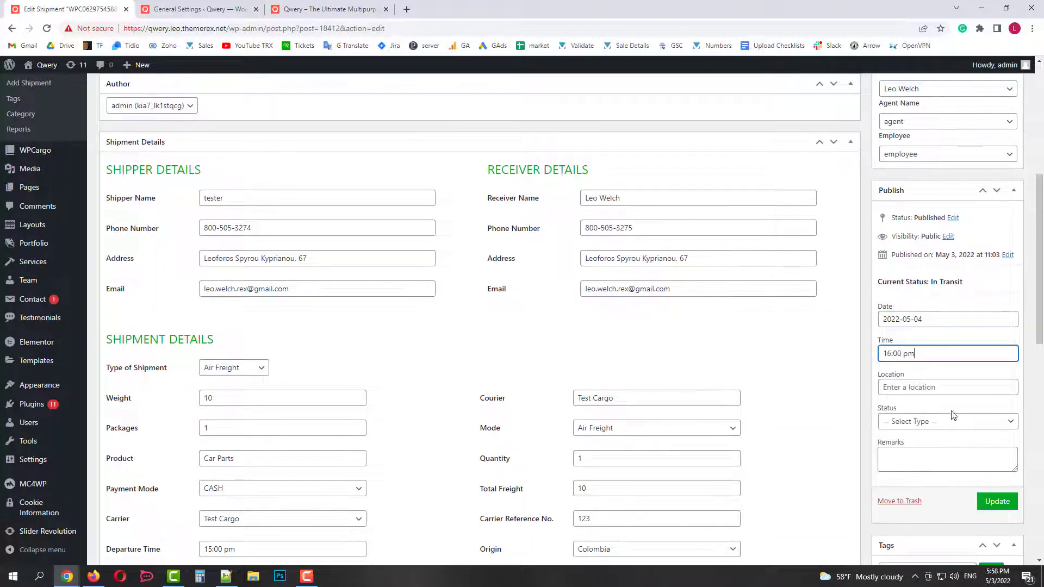
pyautogui.click(927, 386)
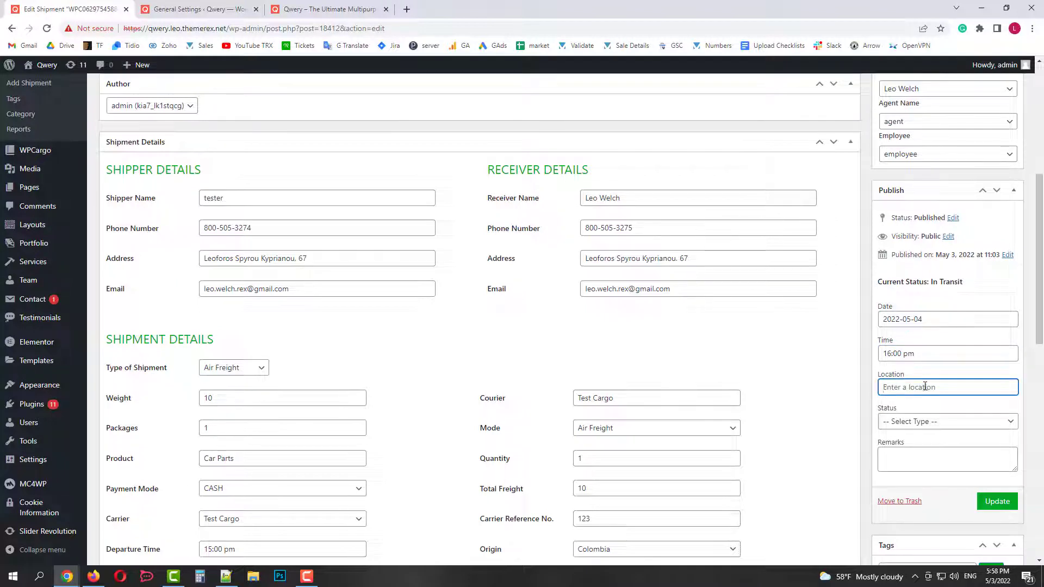
pyautogui.write('Berlin')
# Set the entry's status to Out for delivery with remark 'be readt' and update the shipment.
pyautogui.click(984, 463)
pyautogui.click(923, 422)
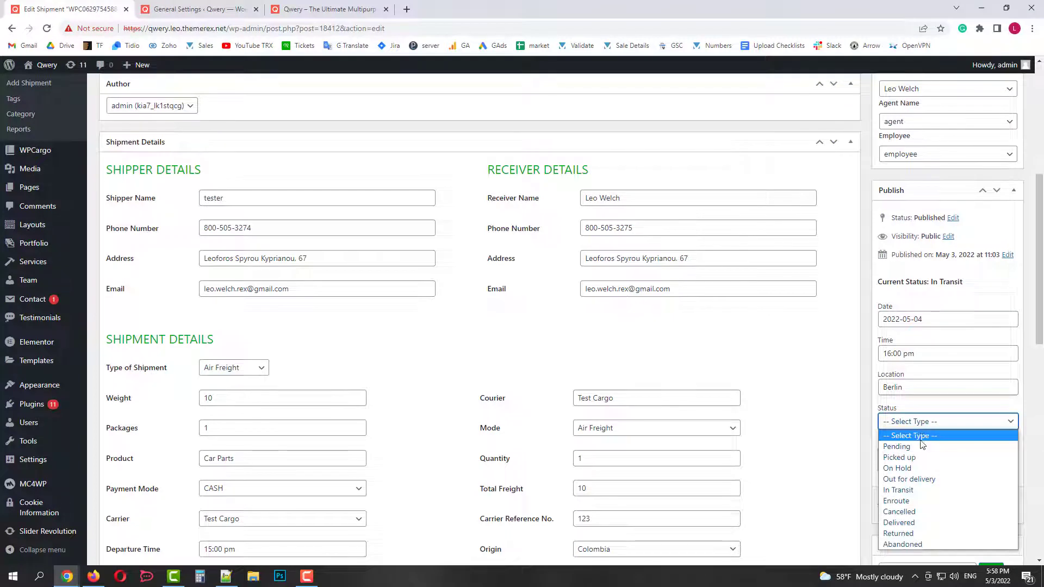
pyautogui.click(914, 478)
pyautogui.click(911, 461)
pyautogui.write('be readt')
pyautogui.click(997, 501)
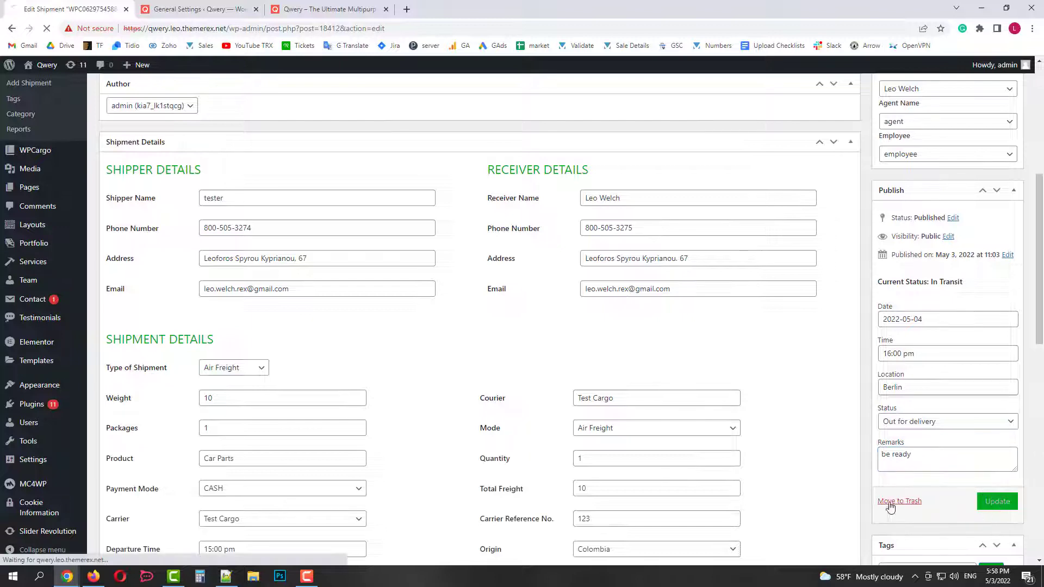
pyautogui.click(334, 9)
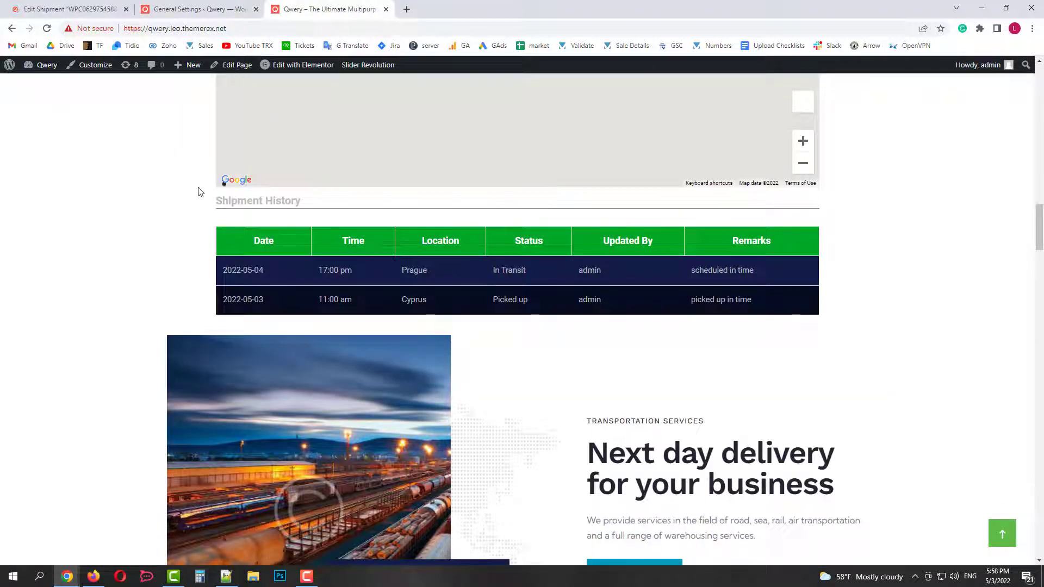
# Re-track the shipment to check its three history entries, then scroll to the admin history table.
pyautogui.scroll(20, 197, 193)
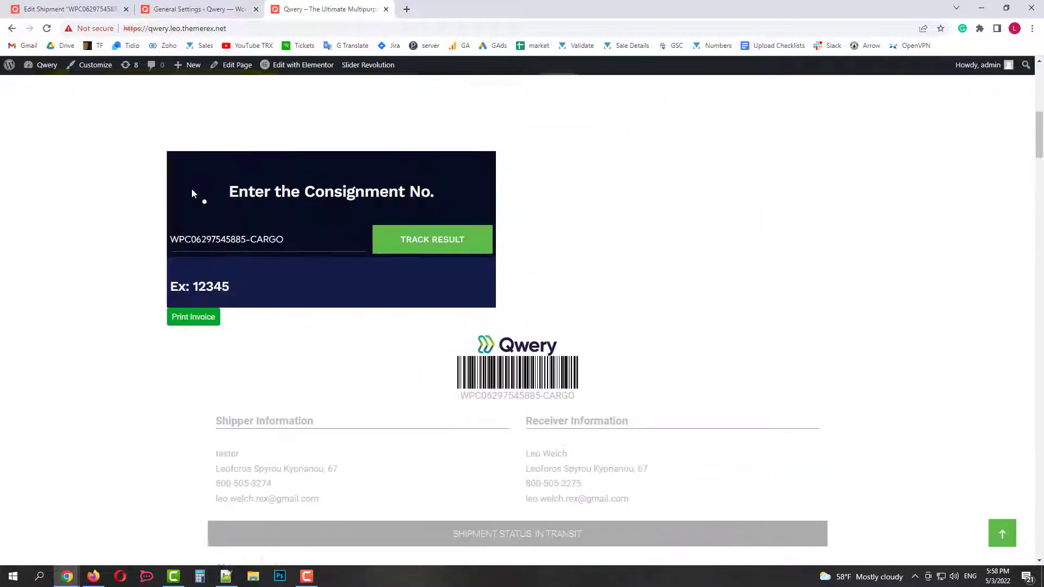
pyautogui.scroll(3, 406, 400)
pyautogui.click(442, 430)
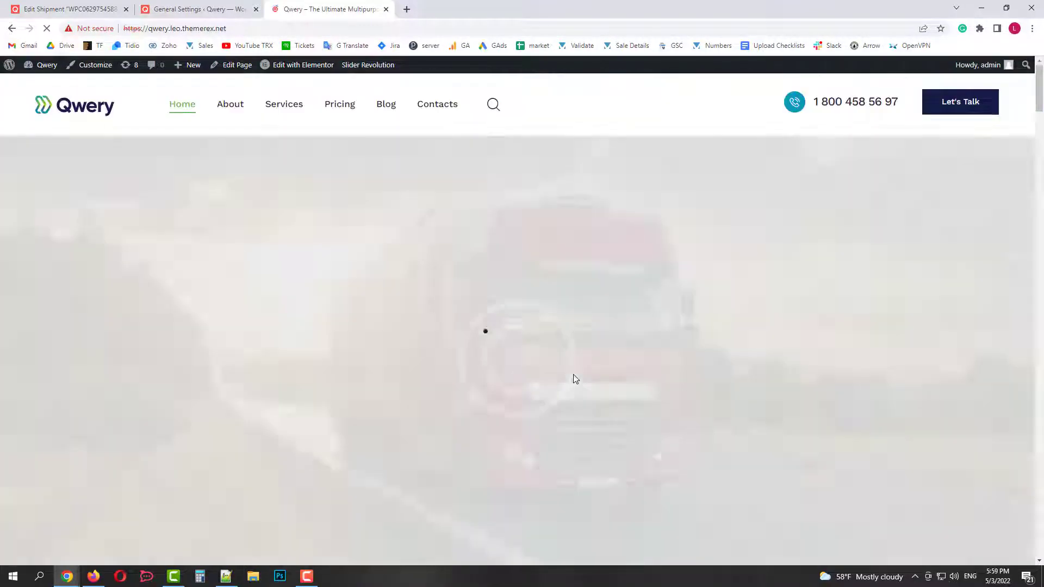
pyautogui.scroll(-15, 578, 379)
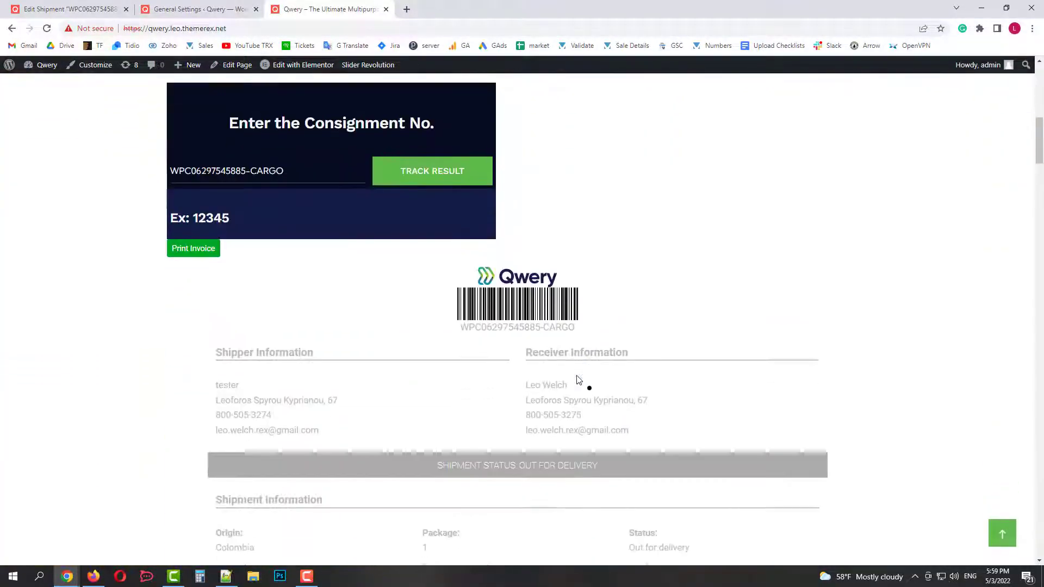
pyautogui.scroll(-7, 578, 379)
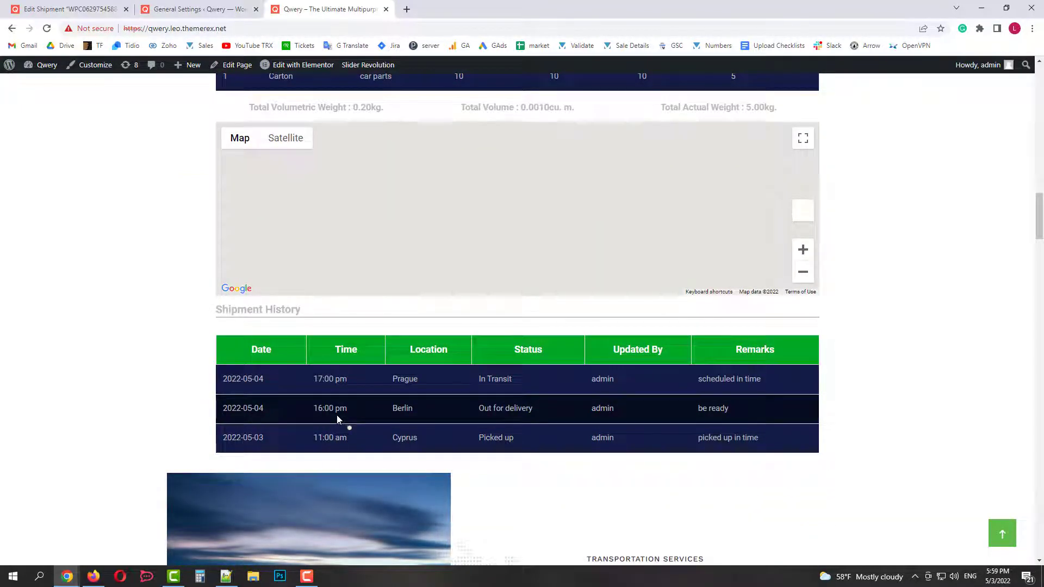
pyautogui.click(109, 7)
pyautogui.scroll(-20, 792, 345)
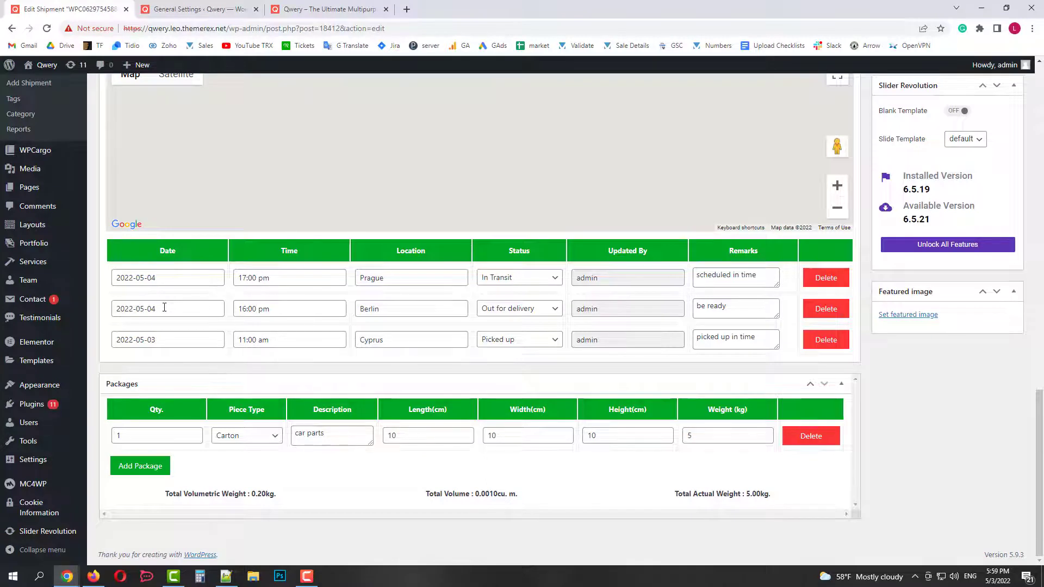
# Change the Berlin entry's time to 18:00 and update the shipment.
pyautogui.click(247, 308)
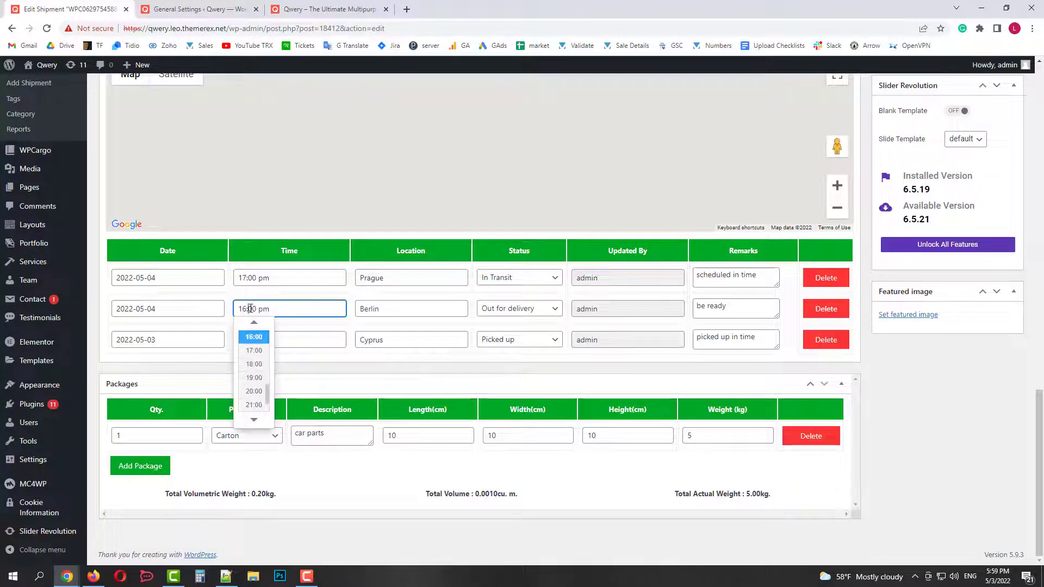
pyautogui.click(254, 364)
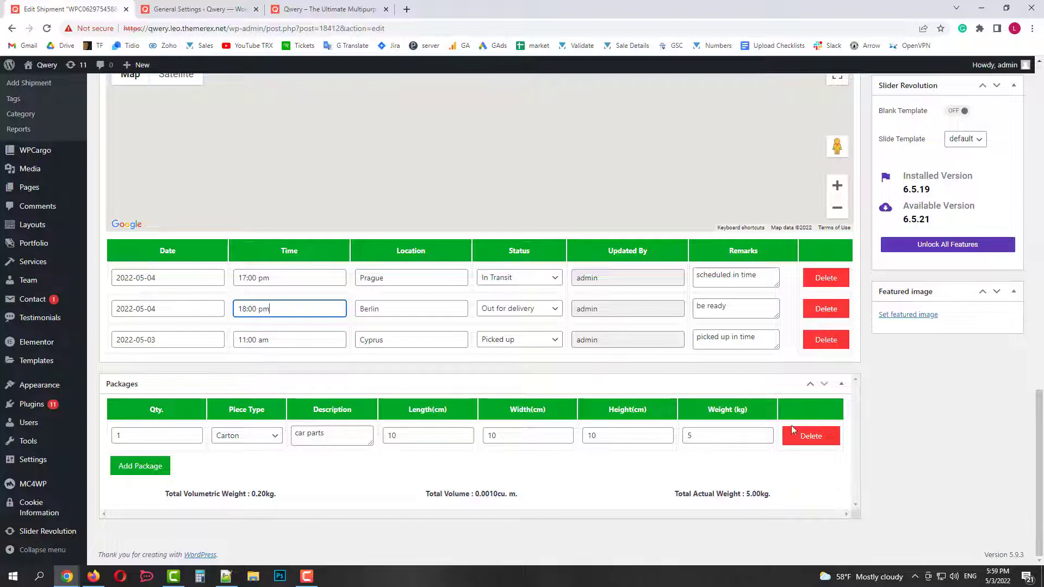
pyautogui.scroll(14, 940, 408)
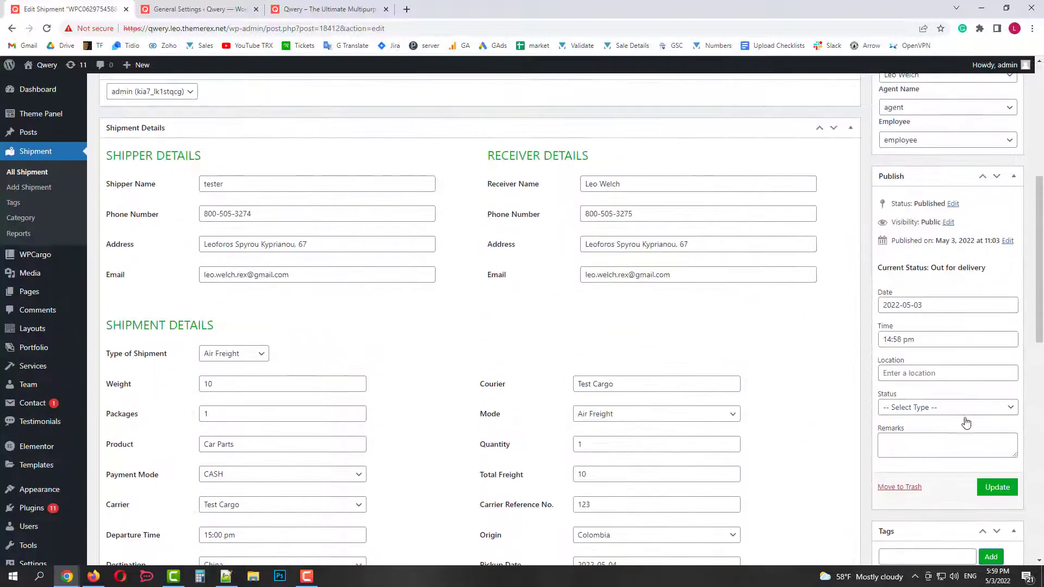
pyautogui.click(999, 488)
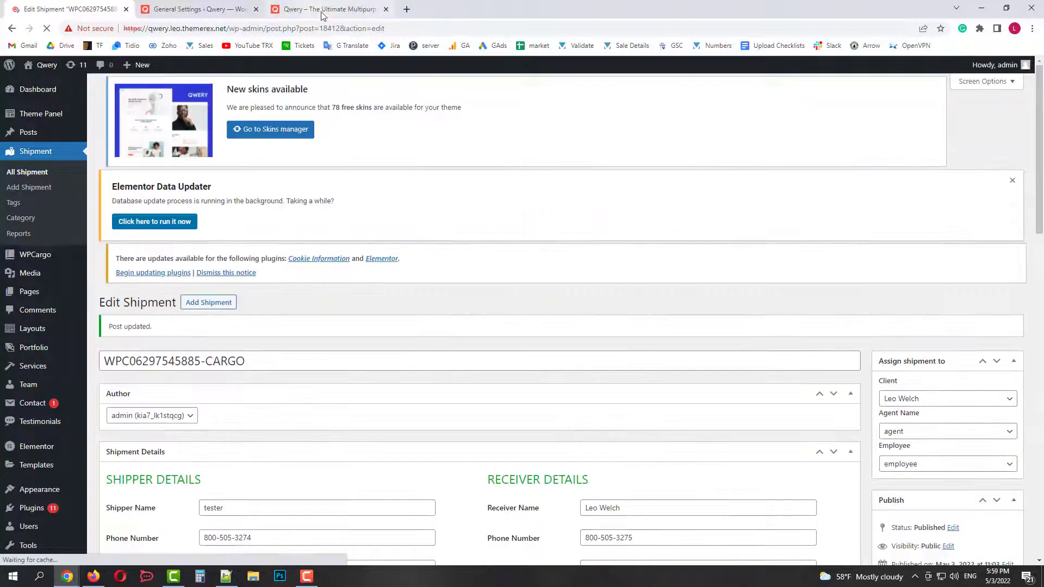
# Re-run the tracking search to verify Berlin now leads the Shipment History.
pyautogui.click(329, 9)
pyautogui.scroll(20, 293, 174)
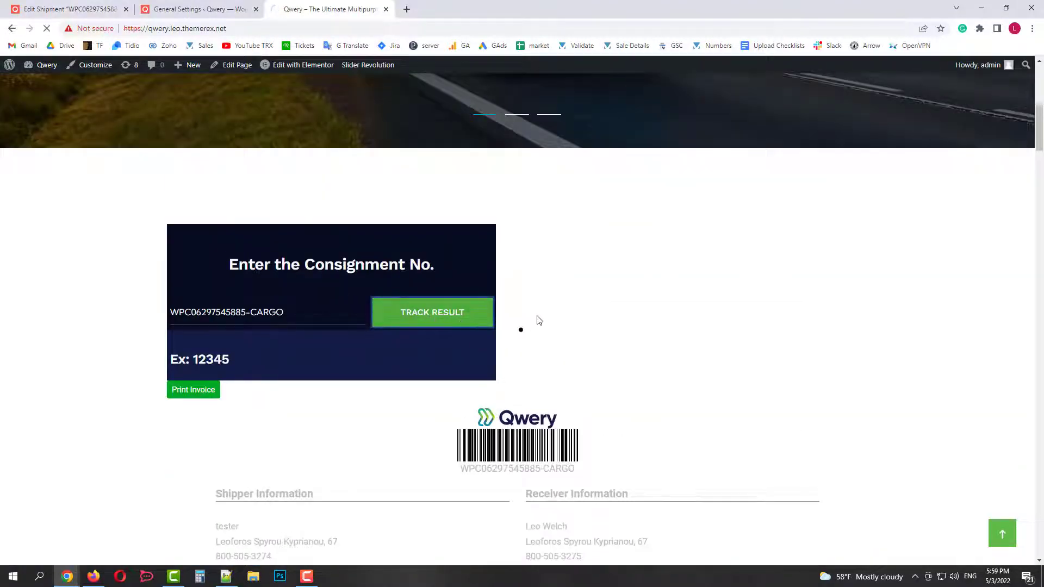
pyautogui.click(433, 318)
pyautogui.scroll(-20, 644, 321)
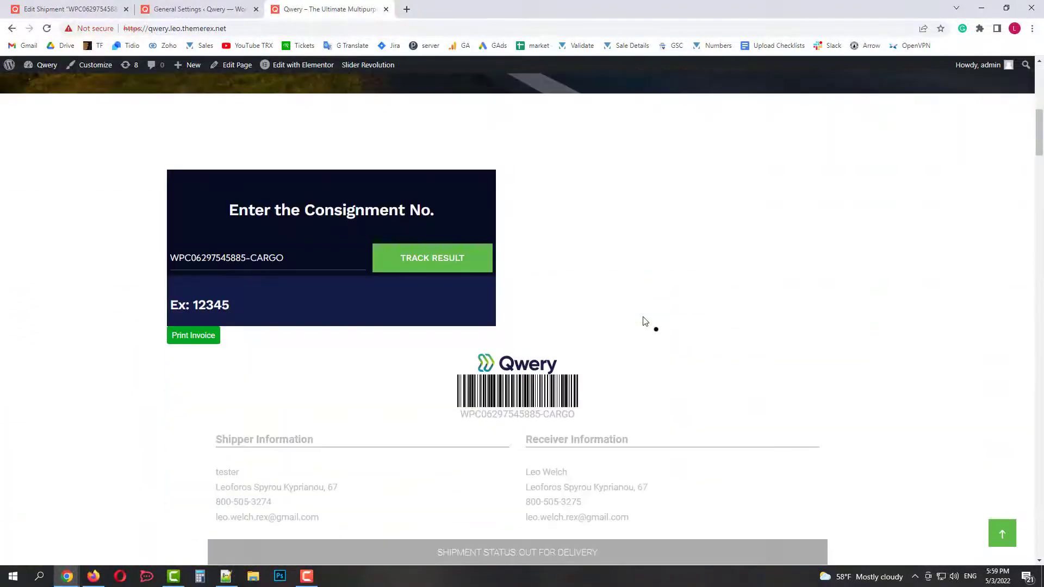
pyautogui.scroll(-3, 642, 321)
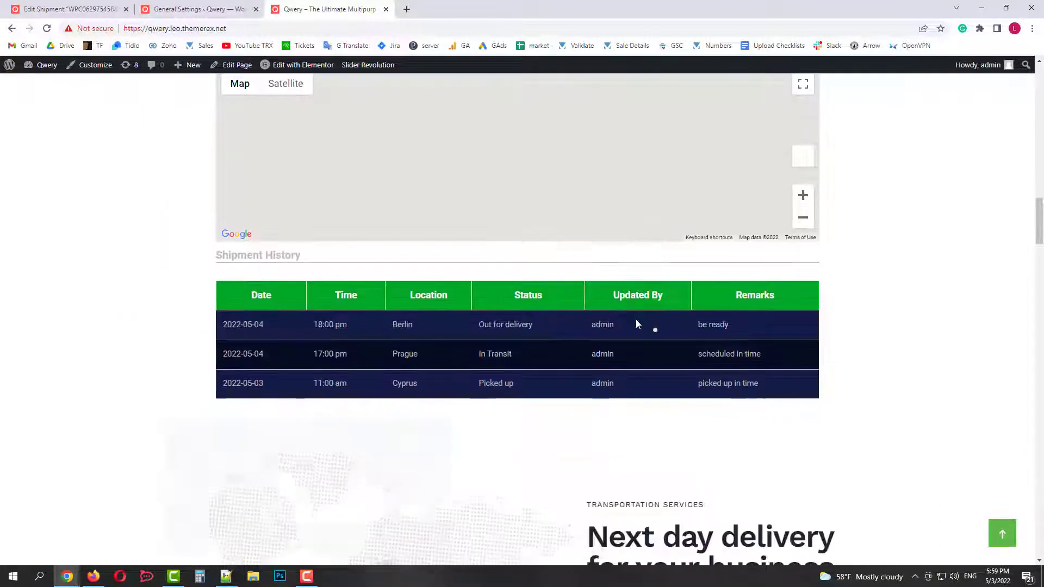